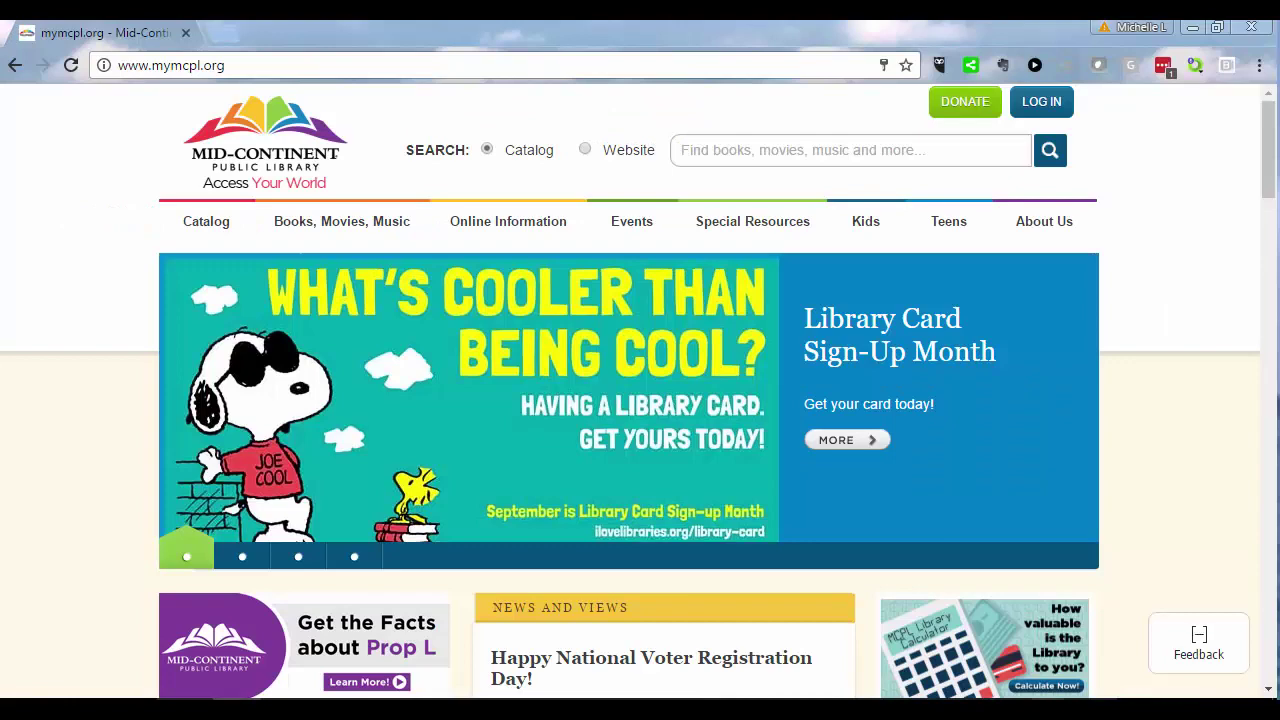
# Step: Open the ReferenceUSA database from the R section of the library's alphabetical listing of research database titles
pyautogui.moveTo(535, 235)
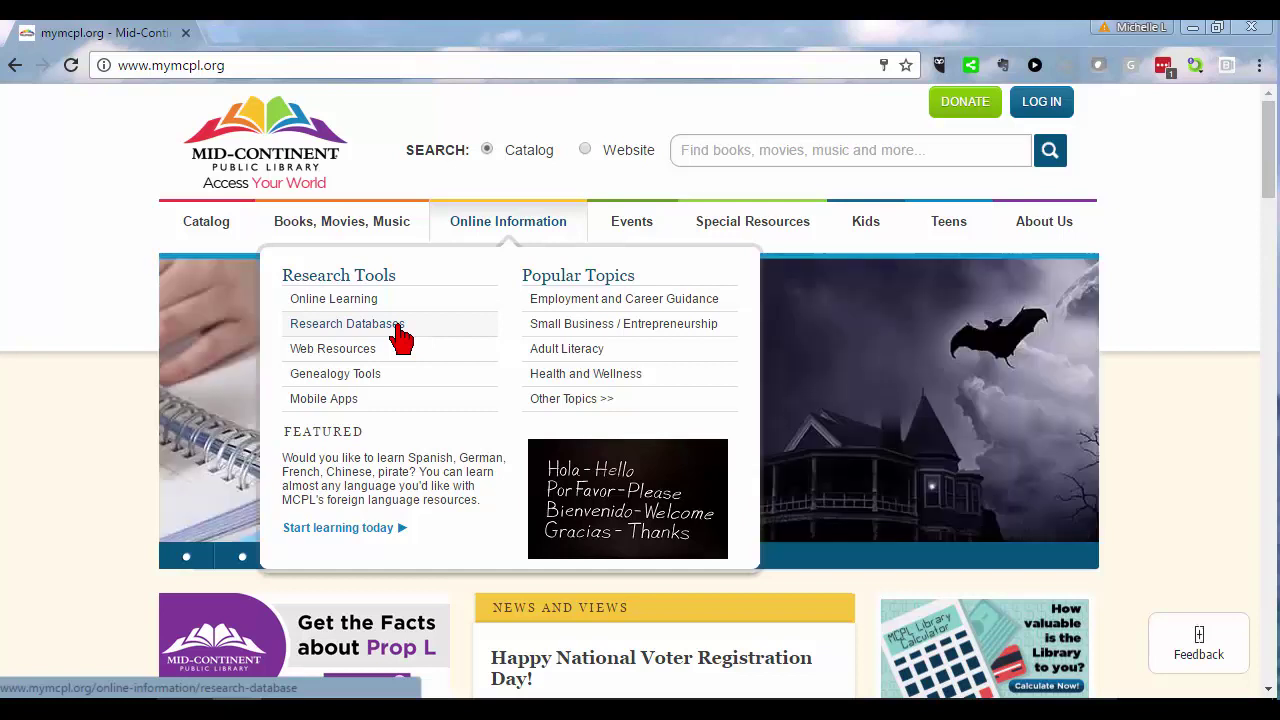
pyautogui.click(396, 325)
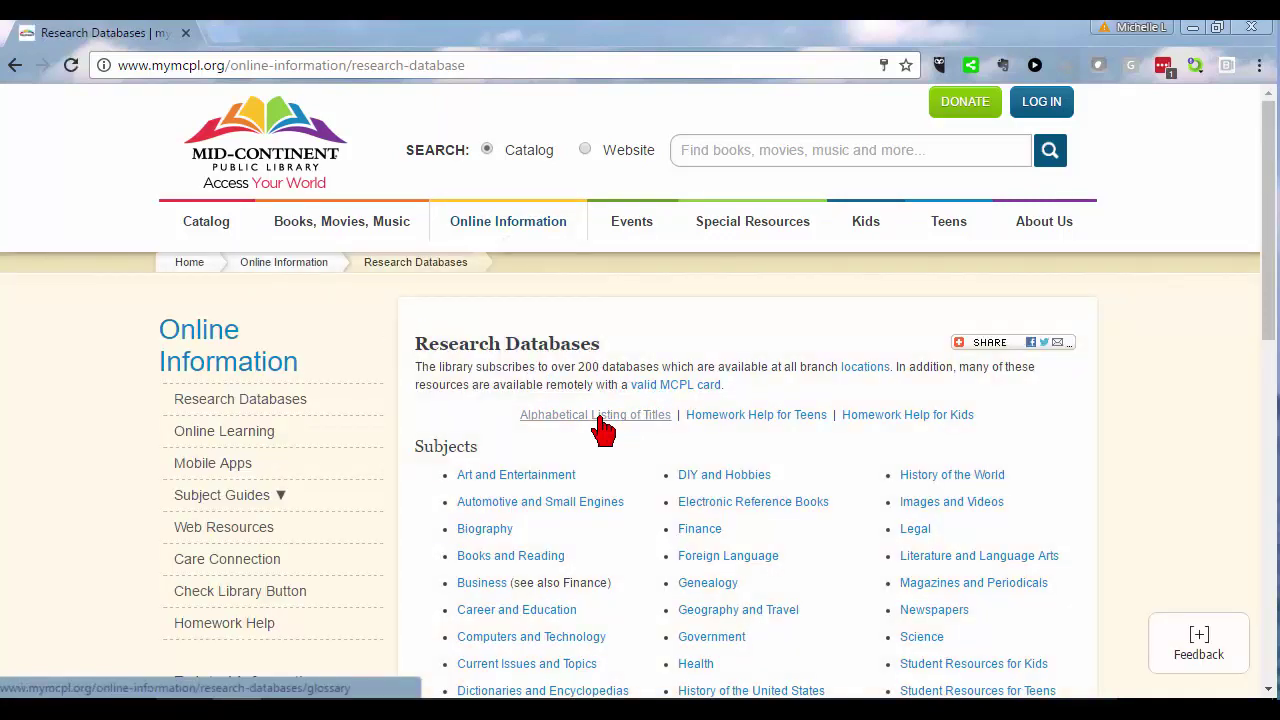
pyautogui.click(602, 420)
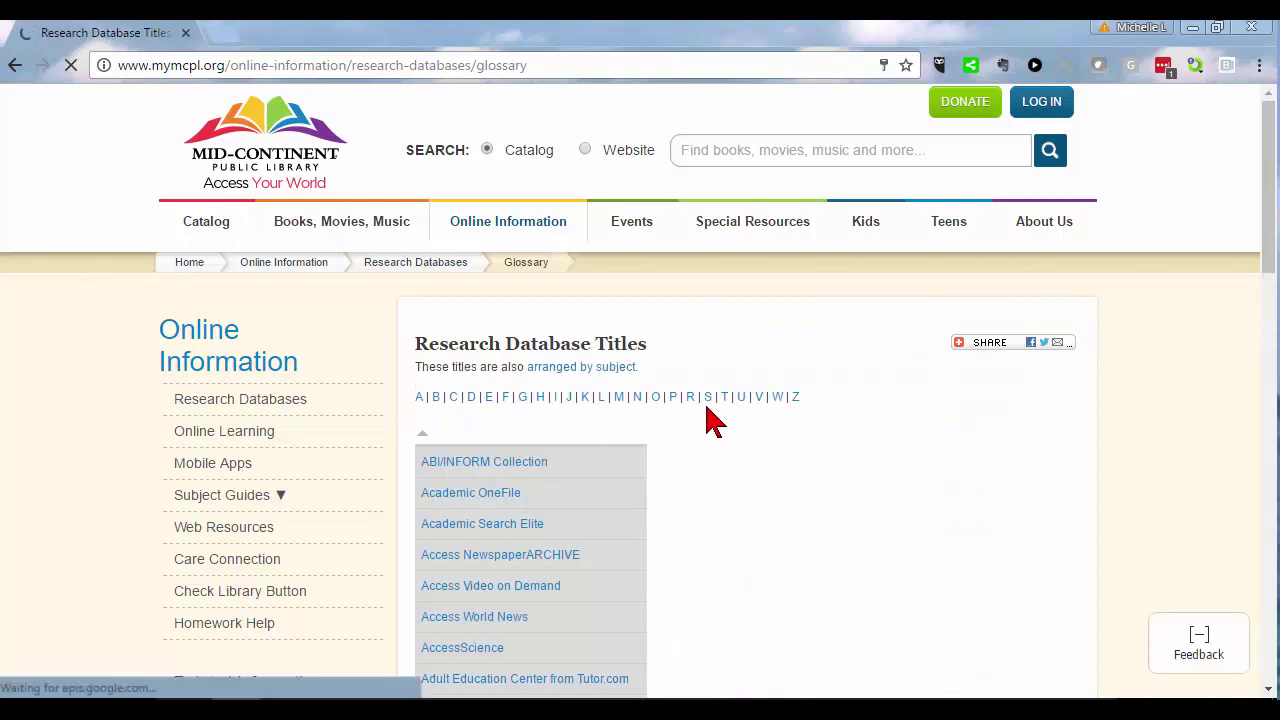
pyautogui.click(689, 398)
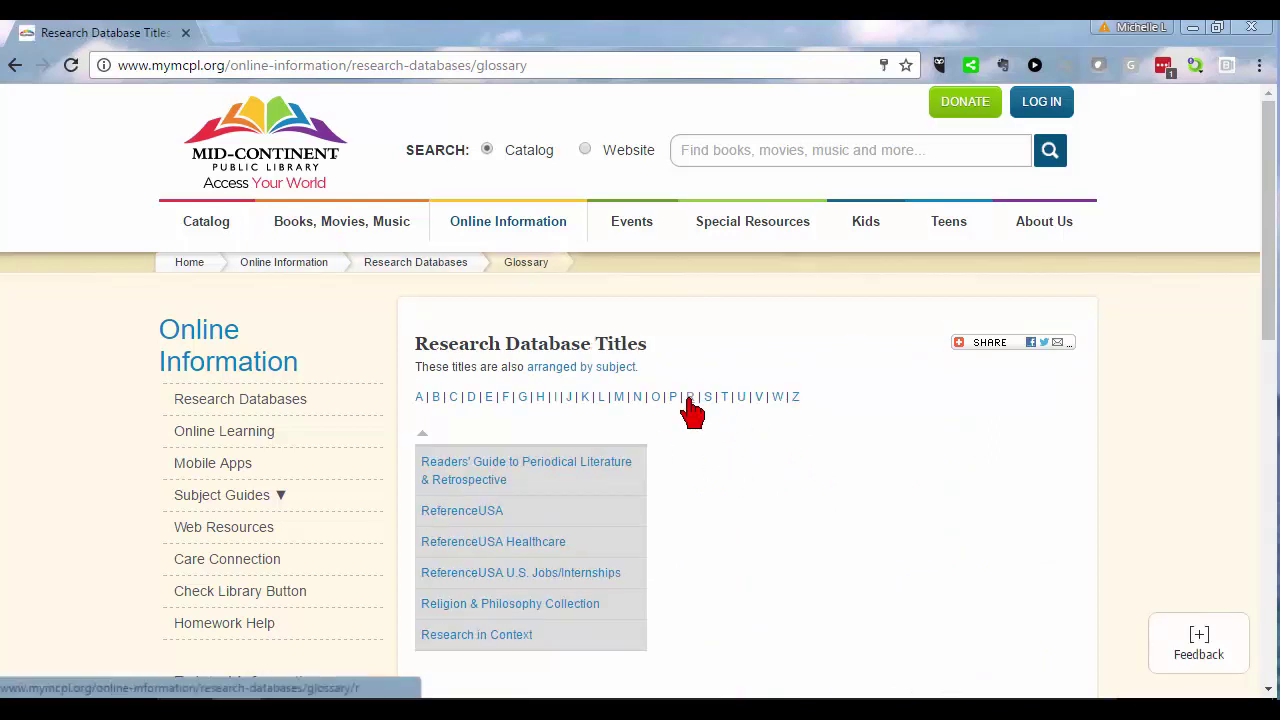
pyautogui.click(498, 521)
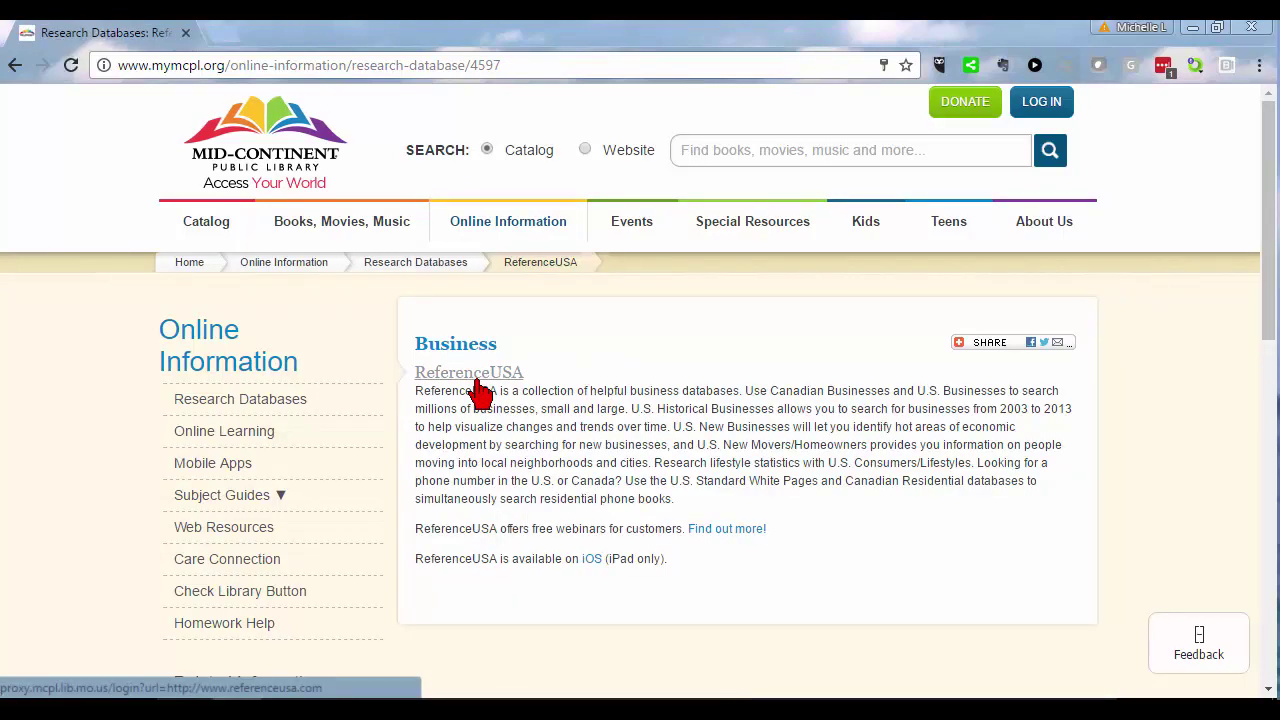
pyautogui.click(478, 381)
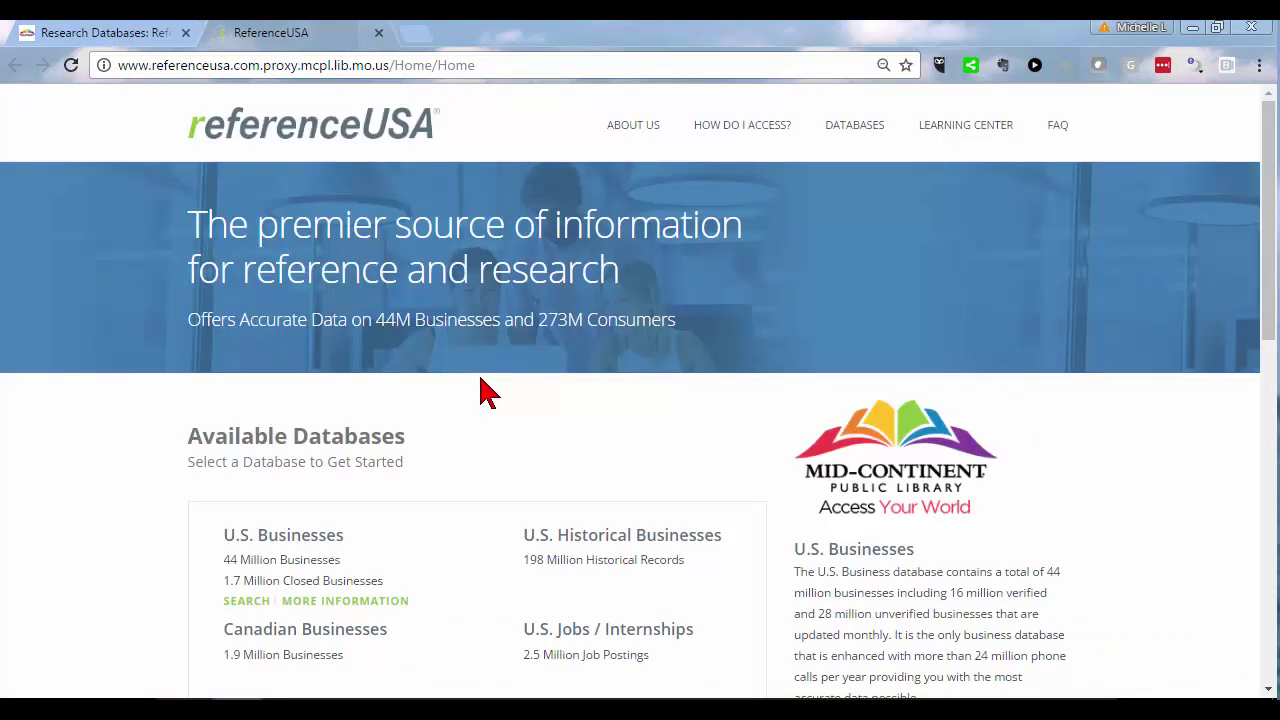
# Step: Open the U.S. Businesses database and switch it to Advanced Search
pyautogui.scroll(-1, 485, 392)
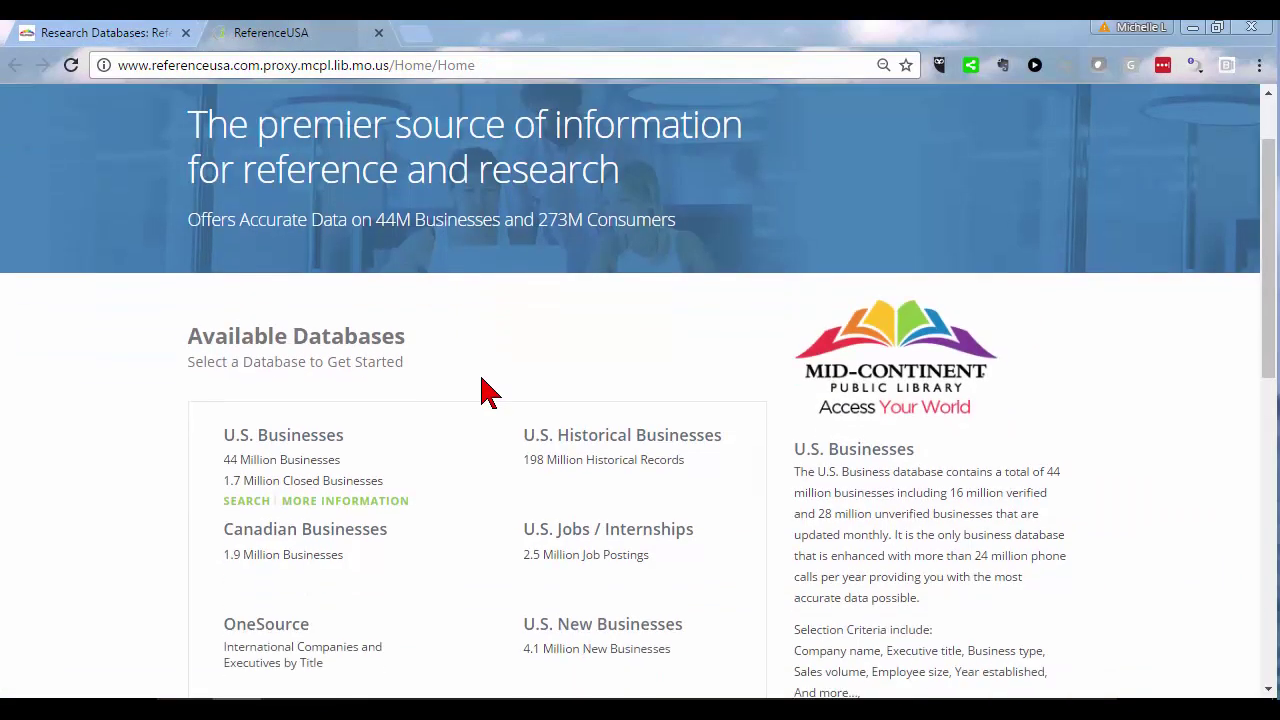
pyautogui.scroll(-2, 485, 392)
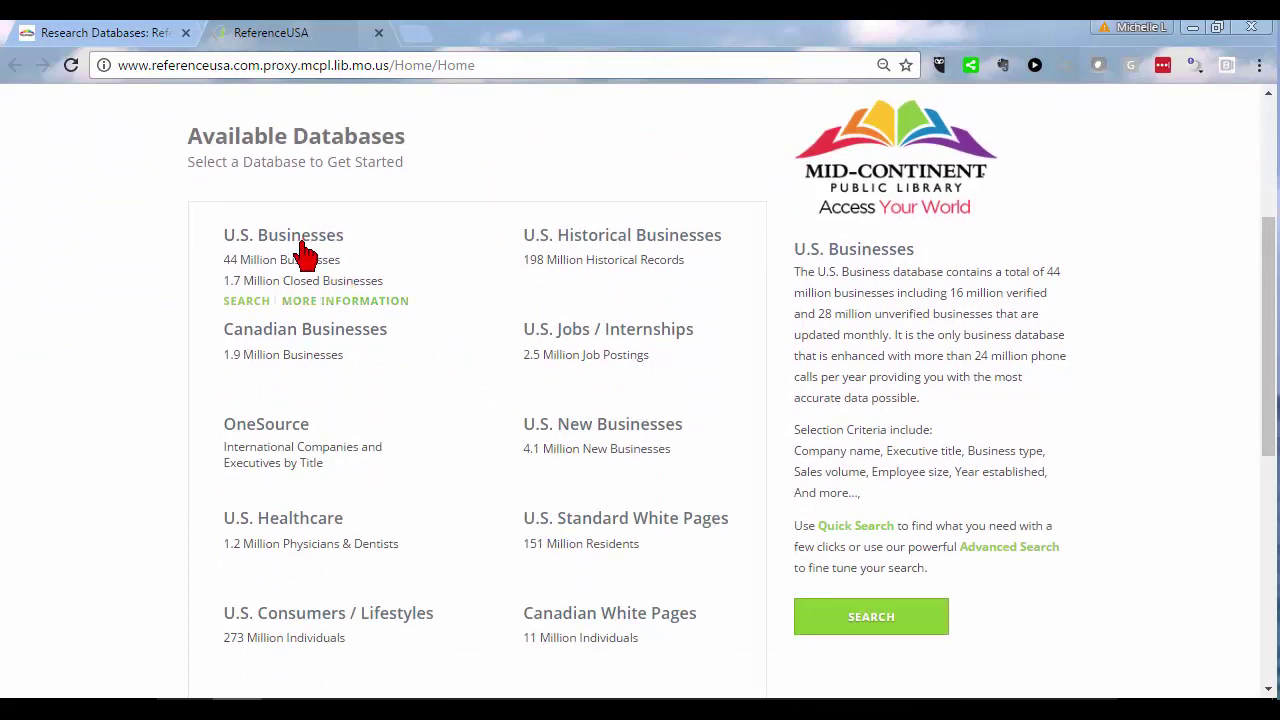
pyautogui.moveTo(308, 350)
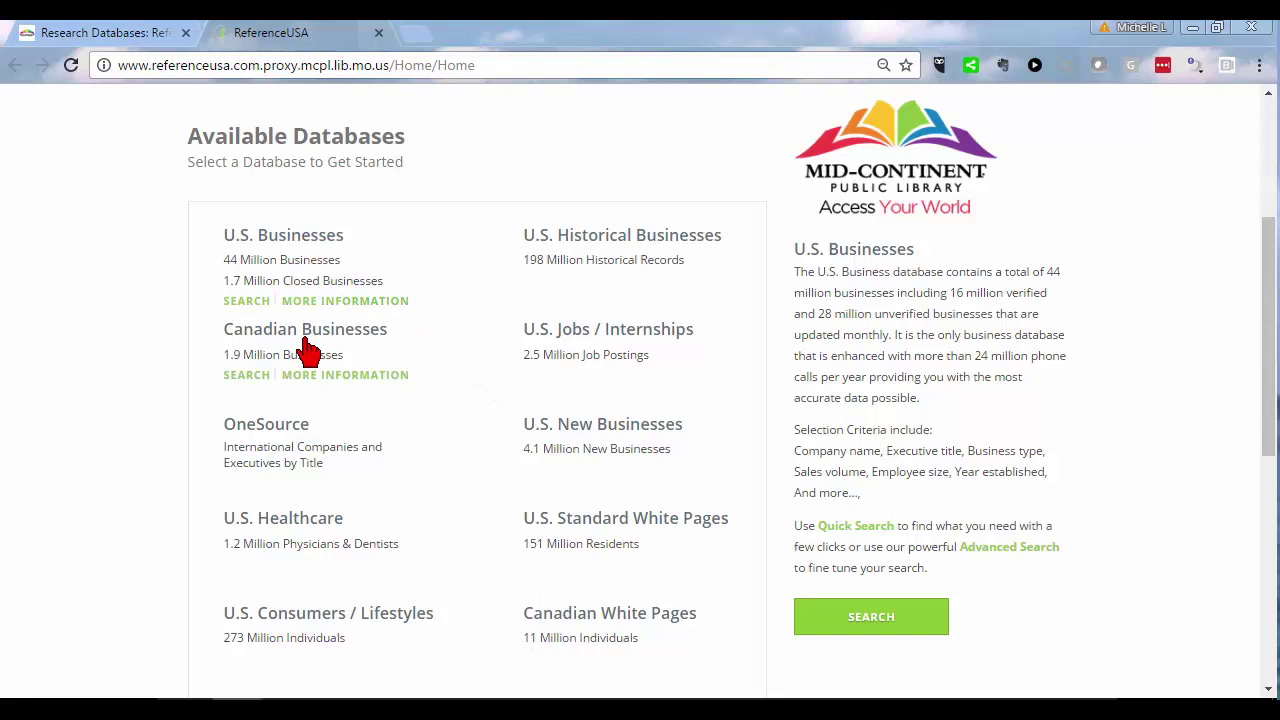
pyautogui.click(308, 248)
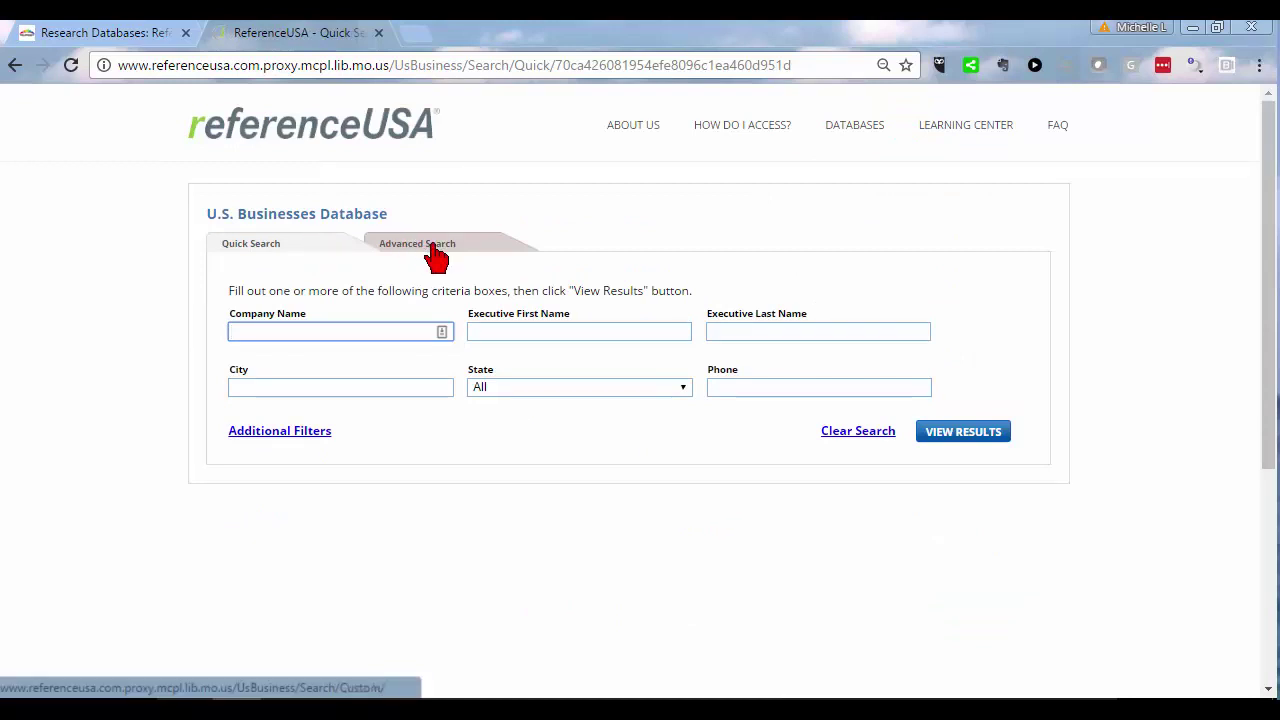
pyautogui.click(433, 247)
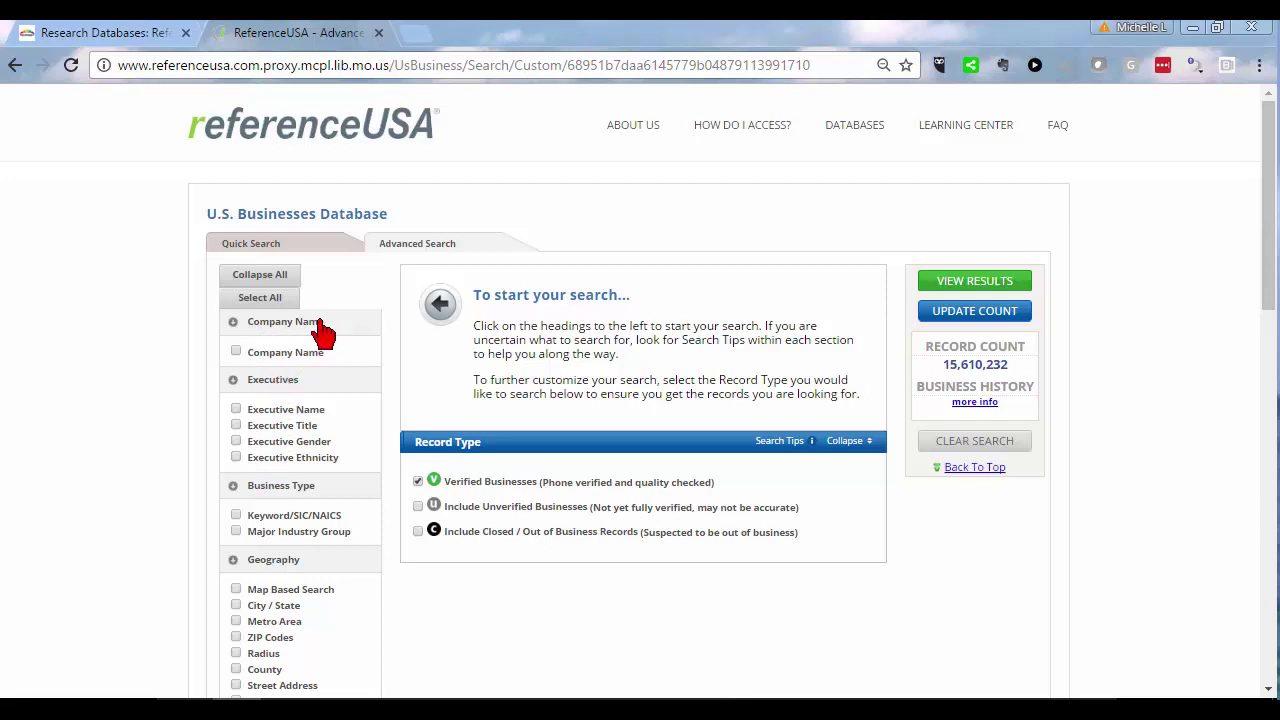
# Step: Collapse the Company Name and Executives criteria, add the Keyword/SIC/NAICS criterion and search all SICs for "beauty salons"
pyautogui.click(322, 330)
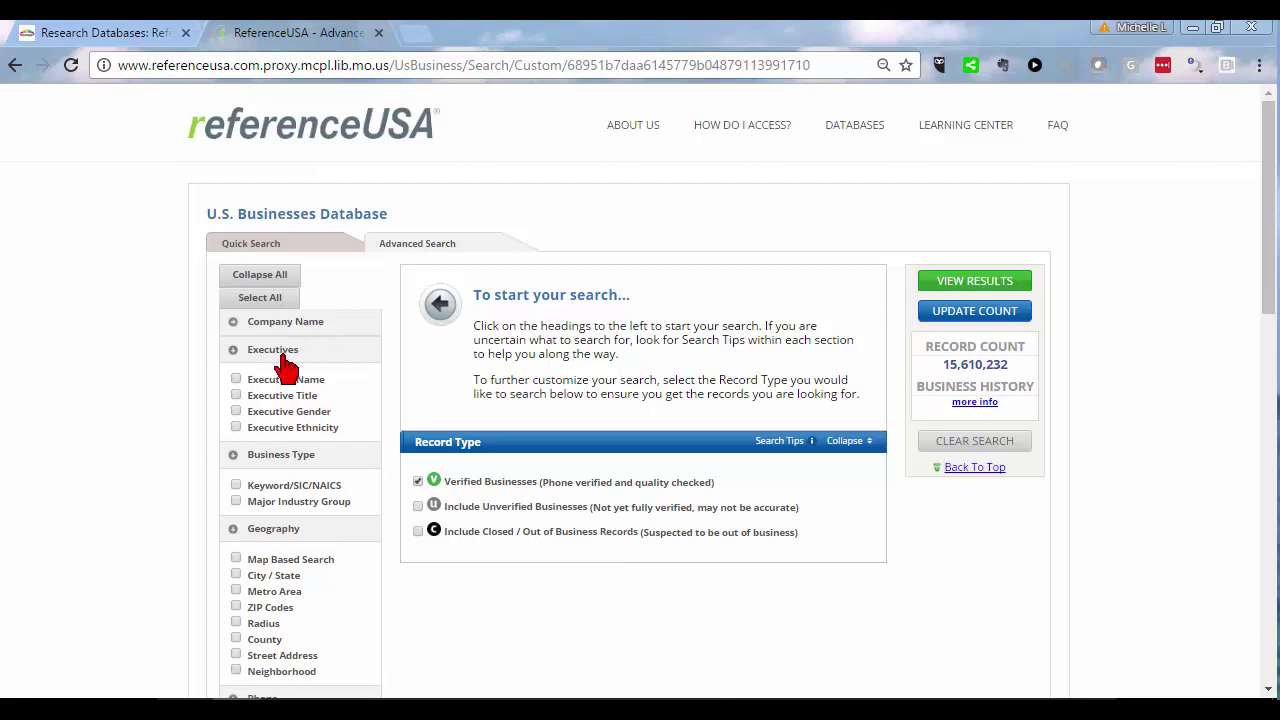
pyautogui.click(285, 357)
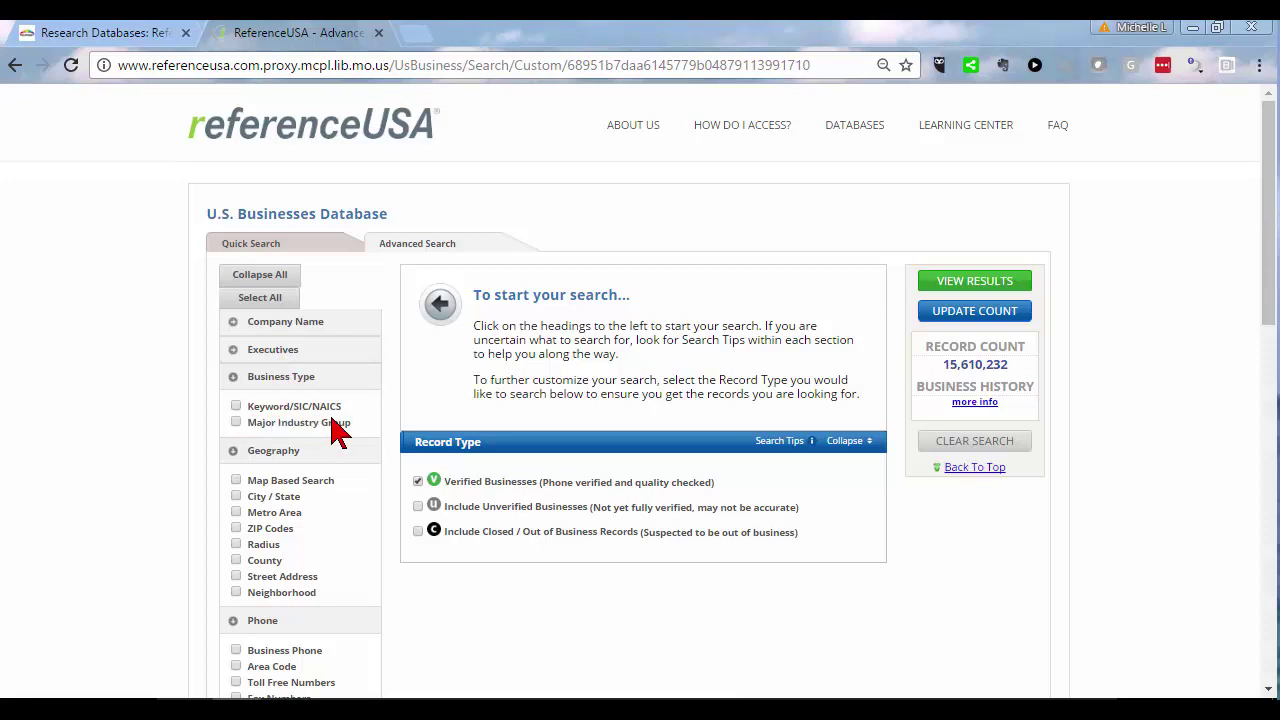
pyautogui.click(236, 407)
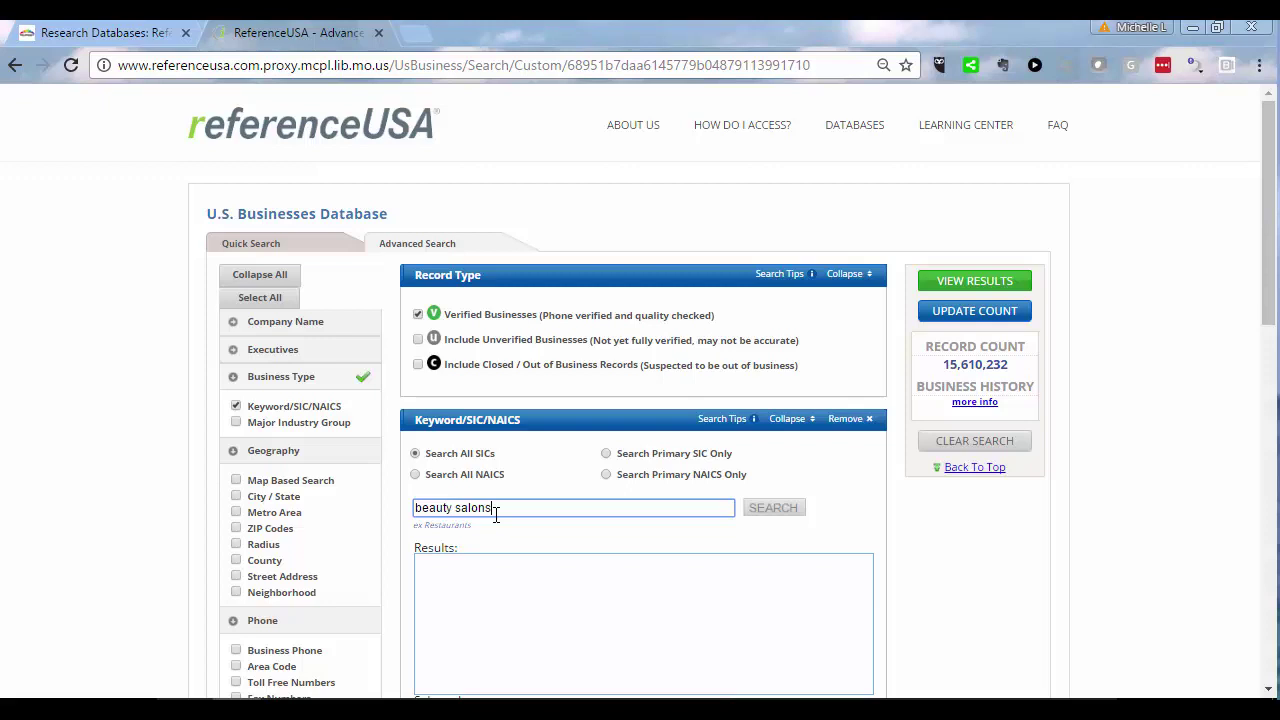
pyautogui.scroll(-2, 497, 505)
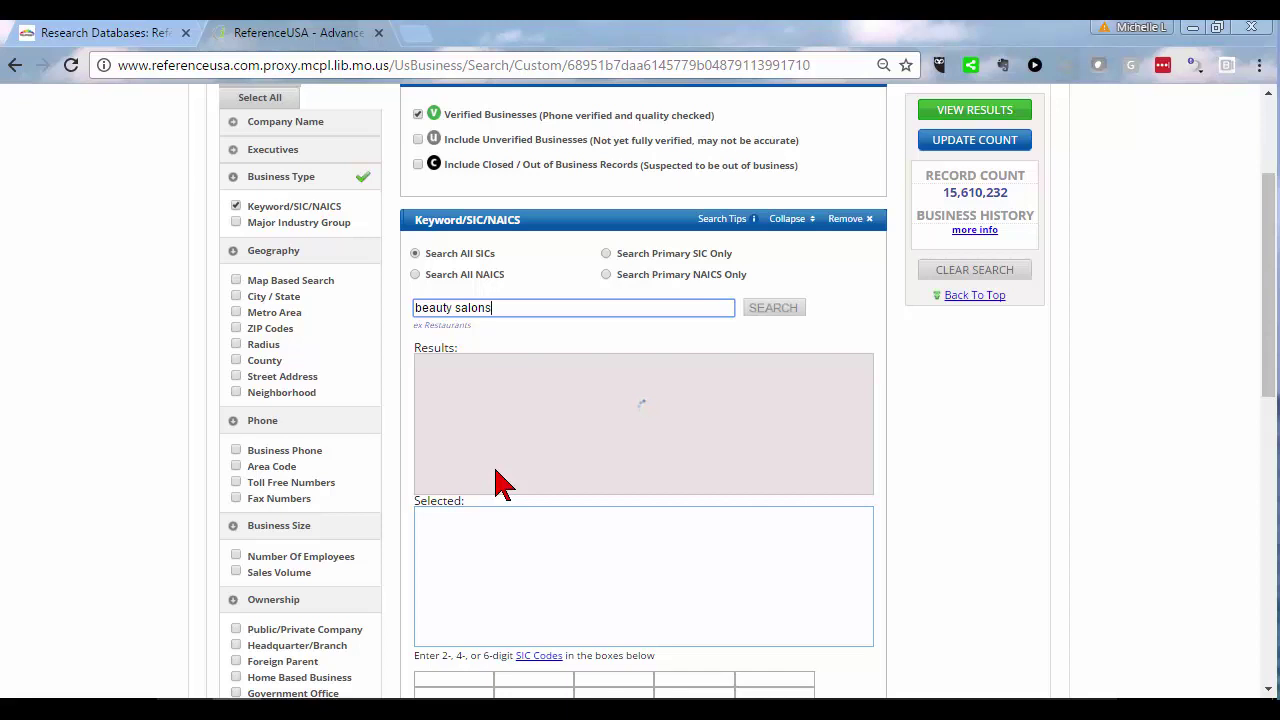
pyautogui.click(777, 311)
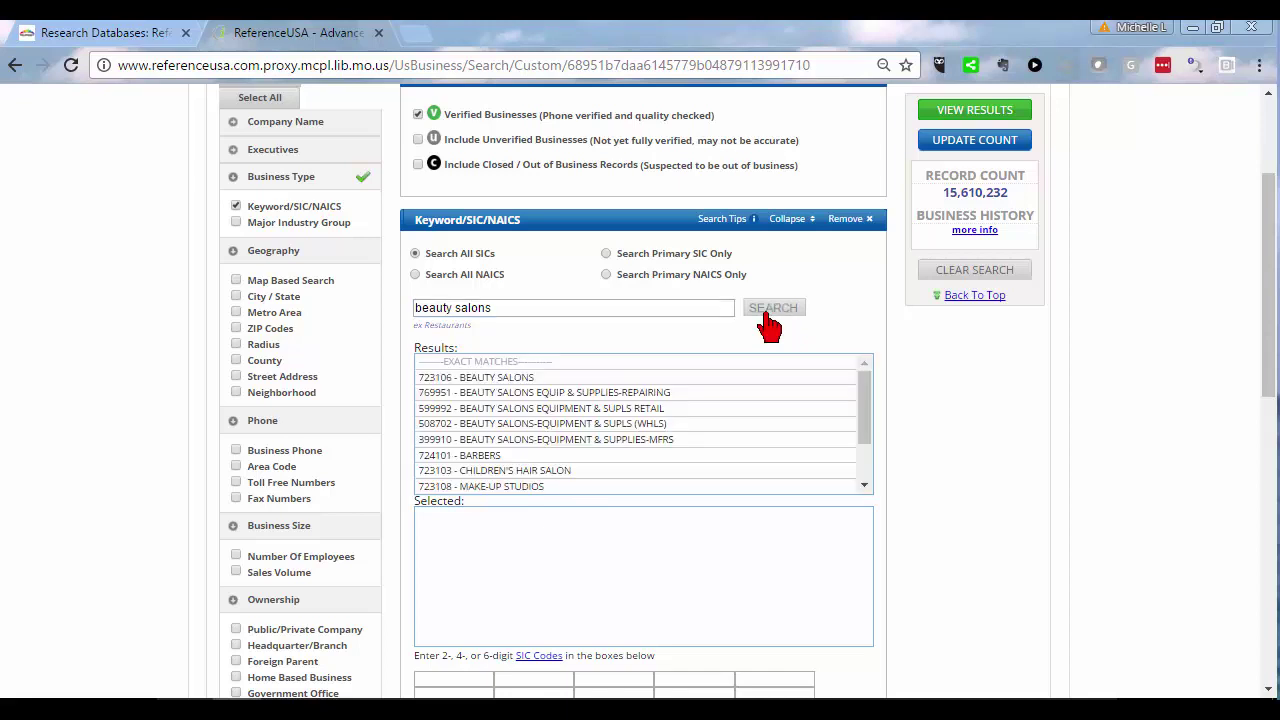
# Step: Add the codes 723106 Beauty Salons and 724101 Barbers to the selection and update the record count
pyautogui.click(466, 380)
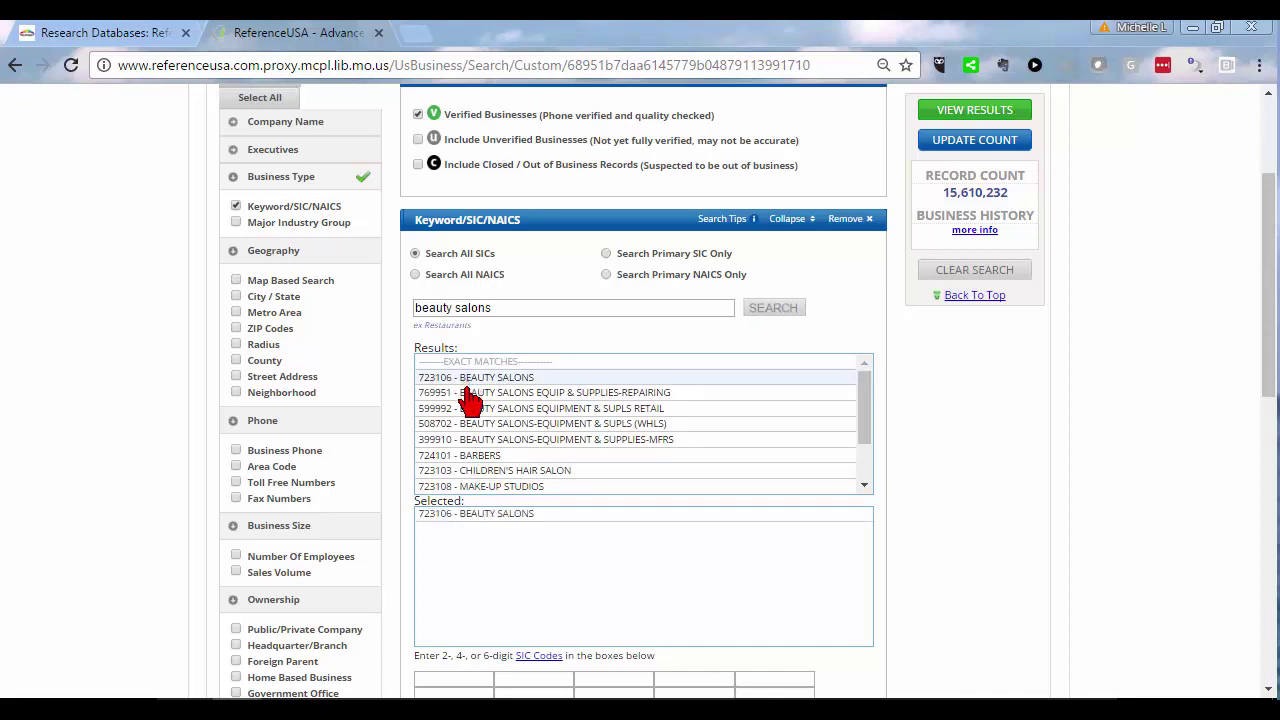
pyautogui.click(491, 457)
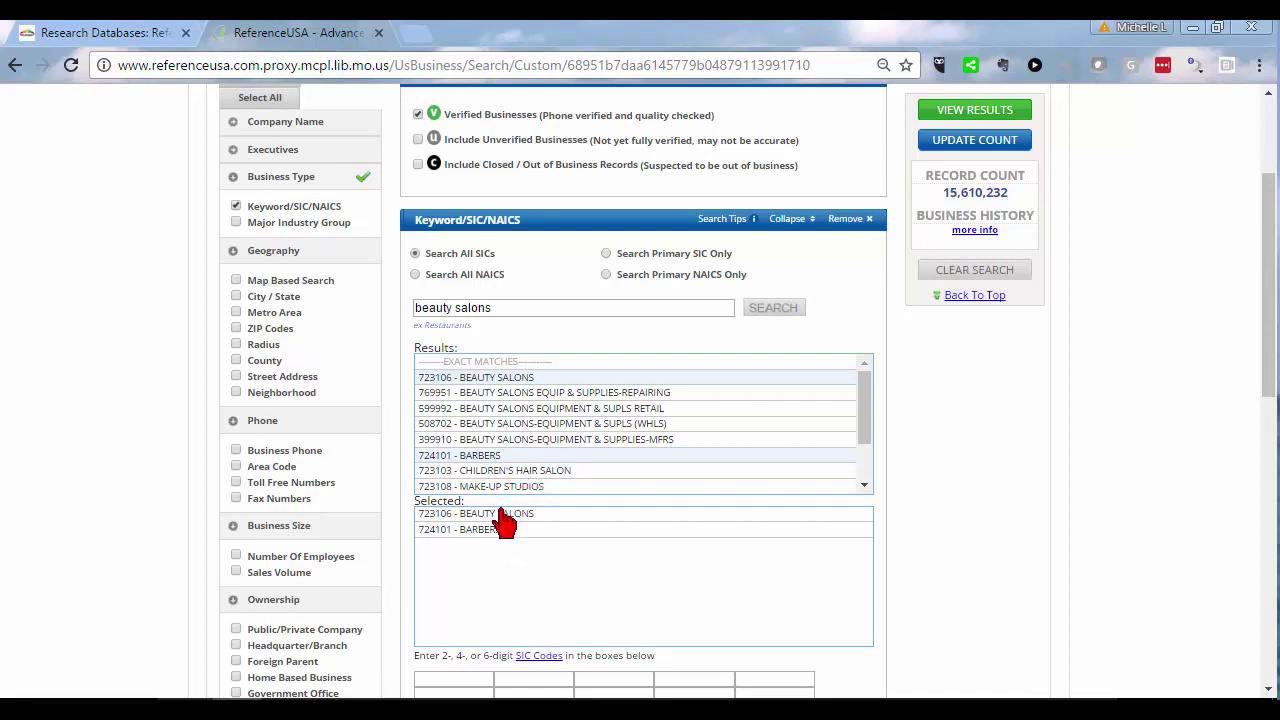
pyautogui.scroll(-1, 706, 460)
pyautogui.scroll(-4, 706, 460)
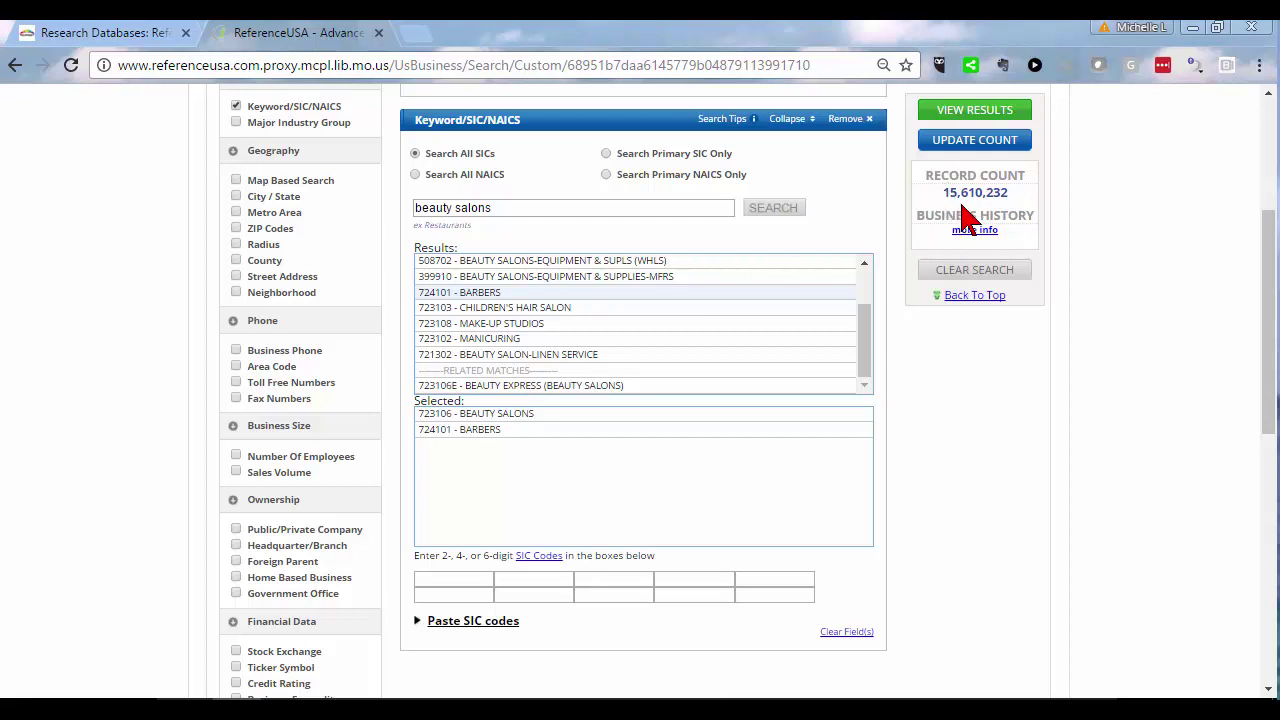
pyautogui.click(972, 139)
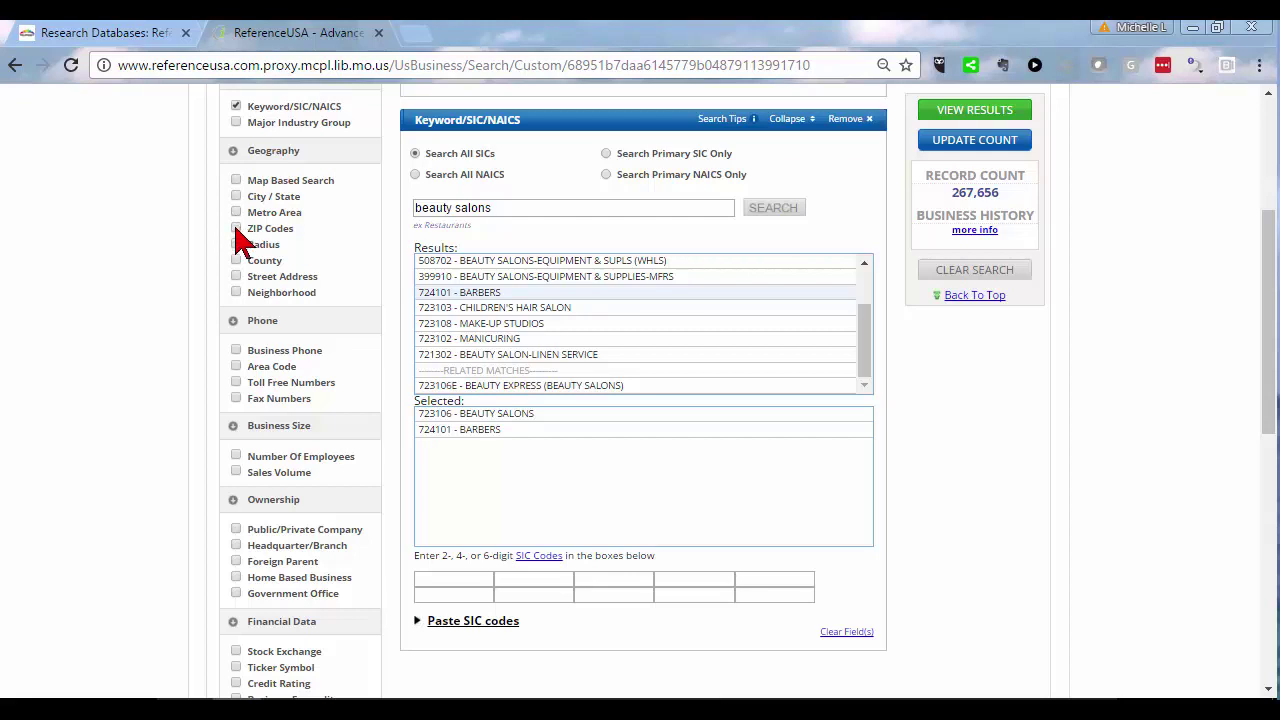
# Step: Add the ZIP Codes criterion and enter 64086 and 64081
pyautogui.click(236, 228)
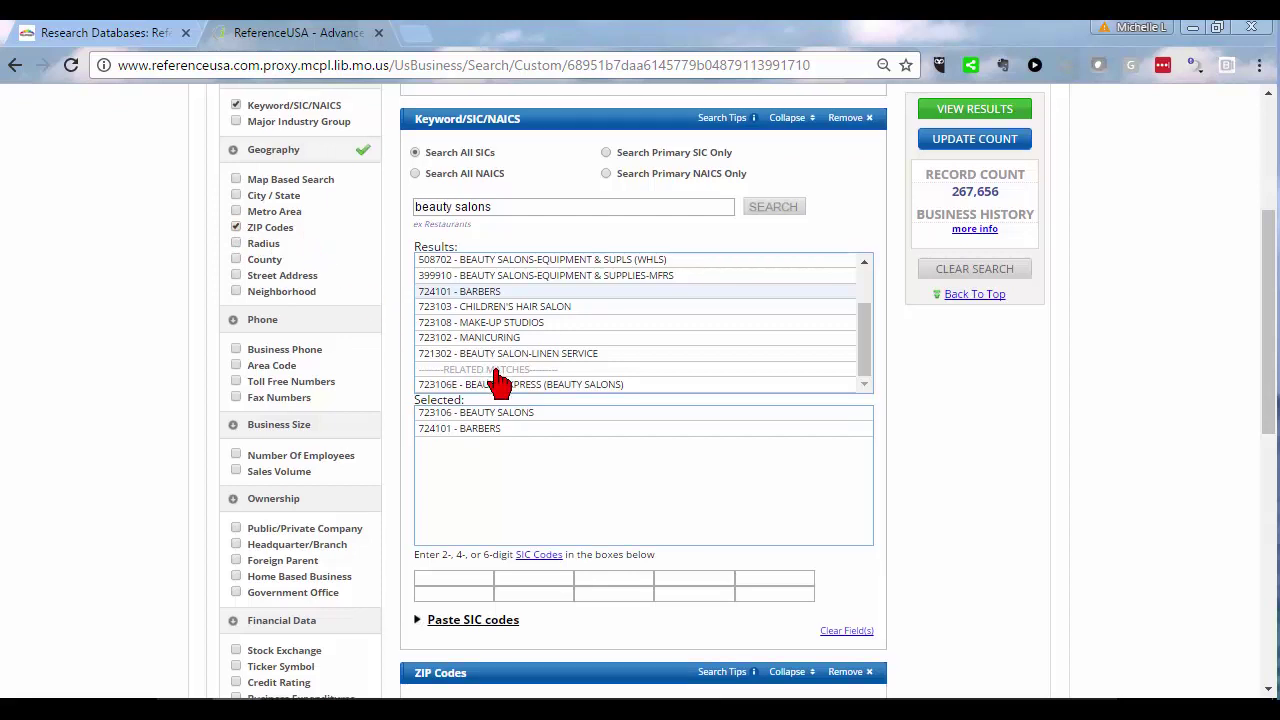
pyautogui.scroll(-2, 500, 440)
pyautogui.click(473, 540)
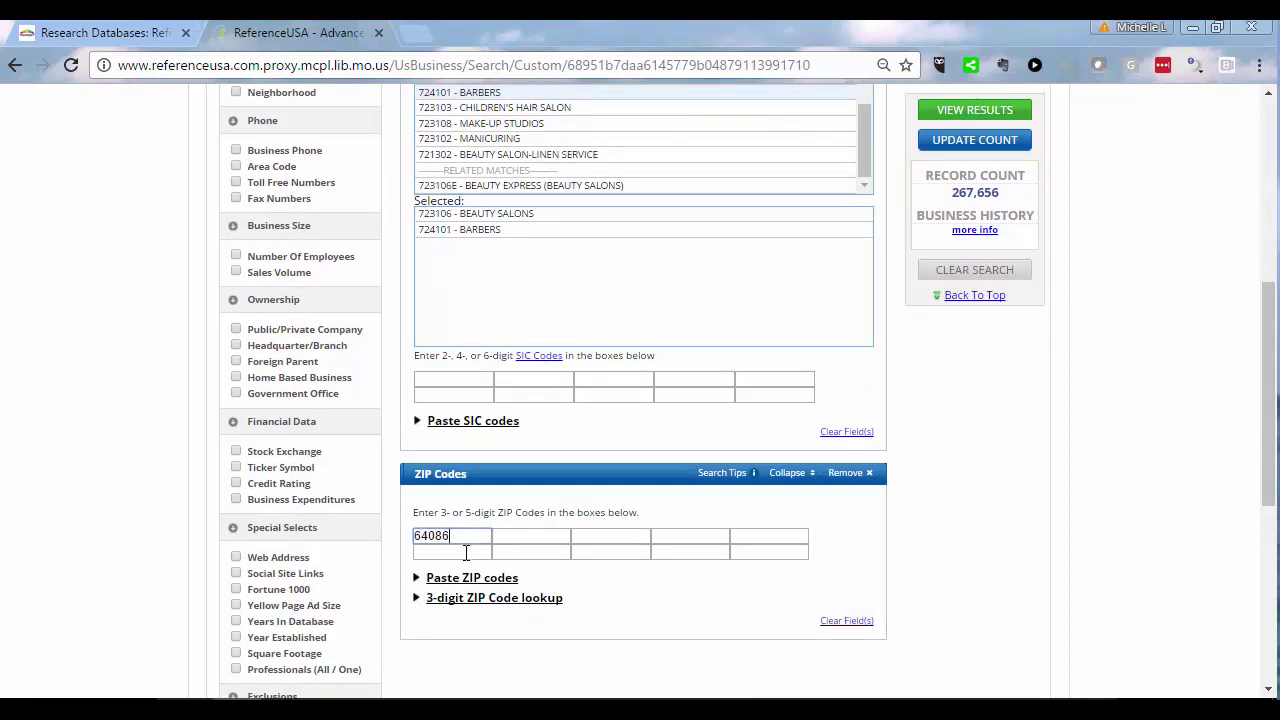
pyautogui.click(466, 553)
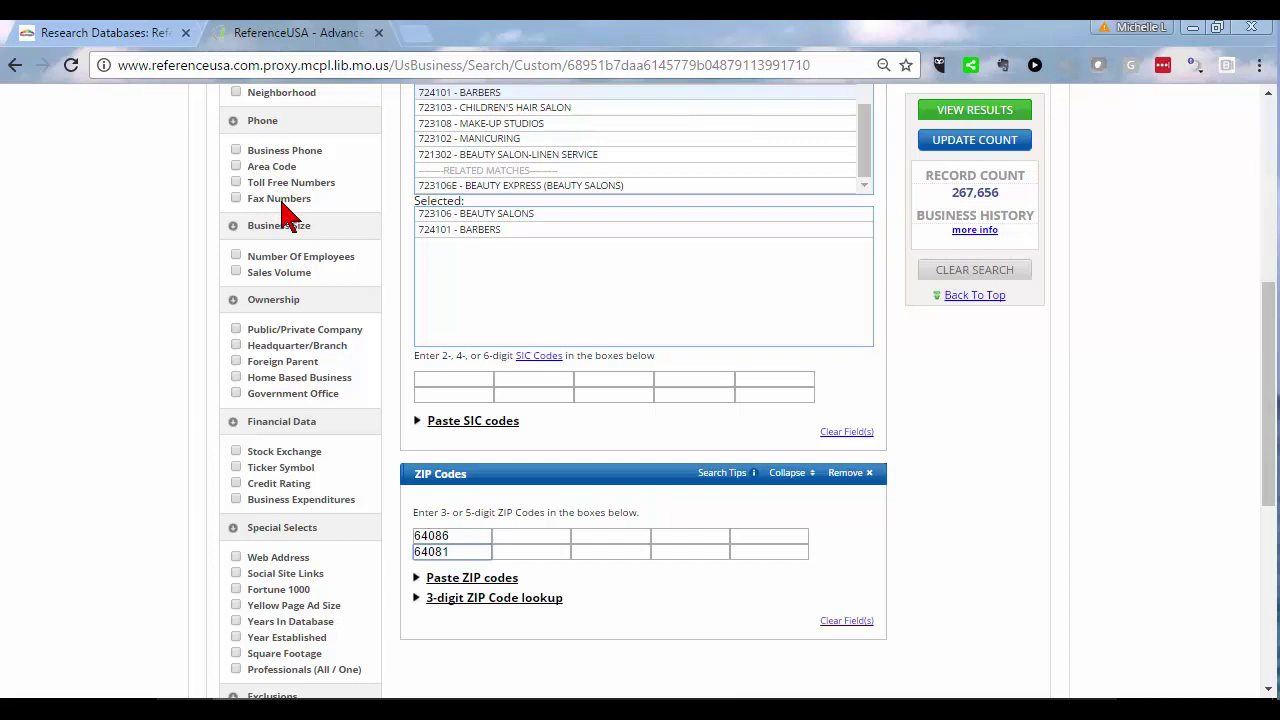
# Step: Collapse the Phone, Geography, Ownership, Business Size and Financial Data criteria groups
pyautogui.click(281, 129)
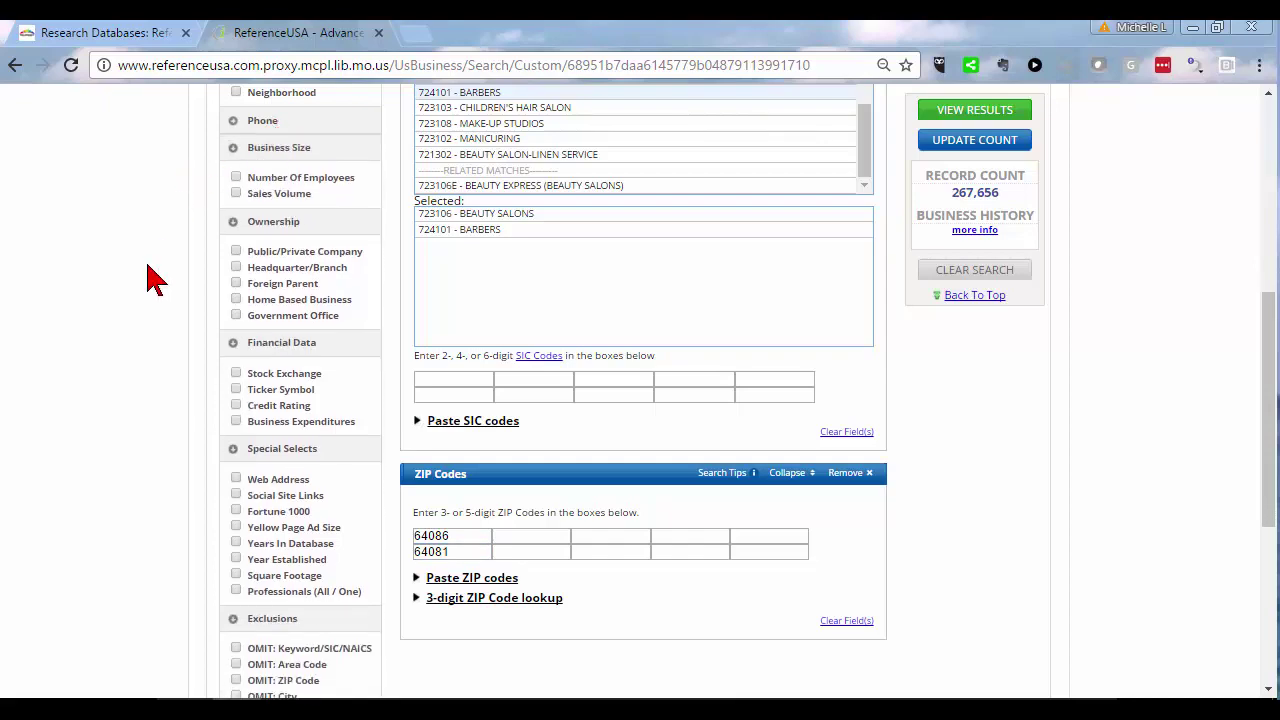
pyautogui.scroll(2, 149, 277)
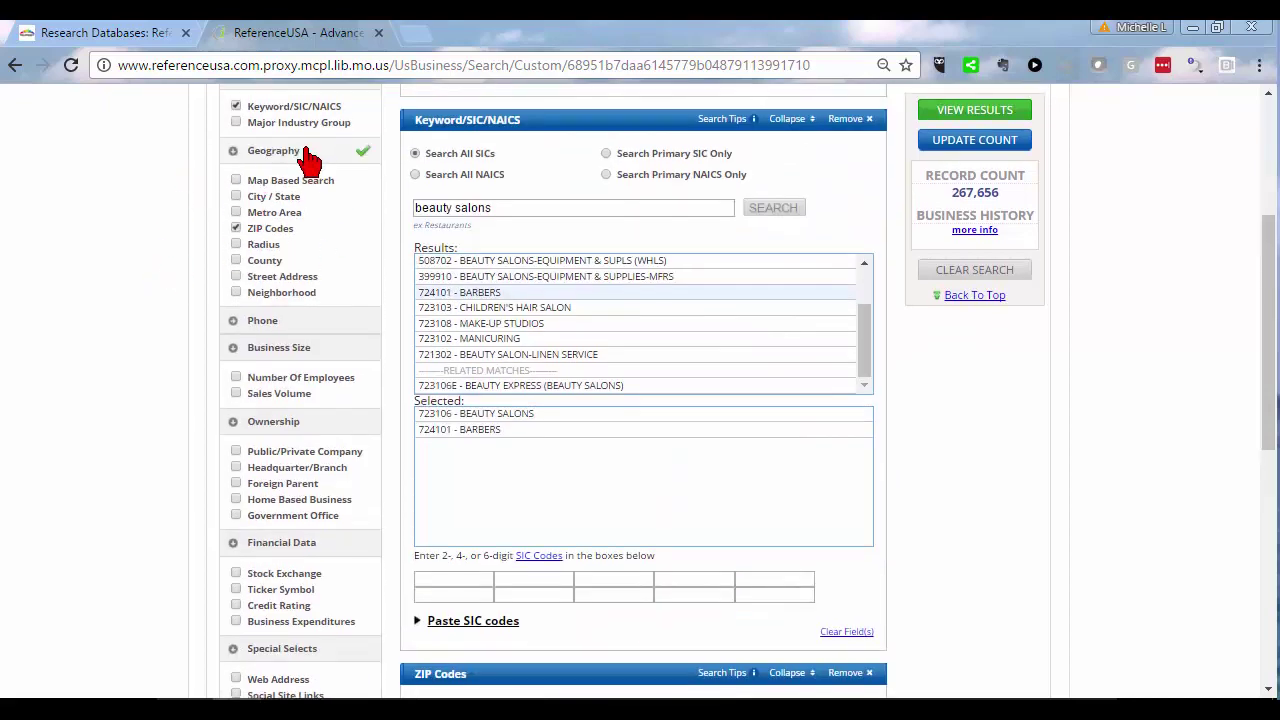
pyautogui.click(312, 153)
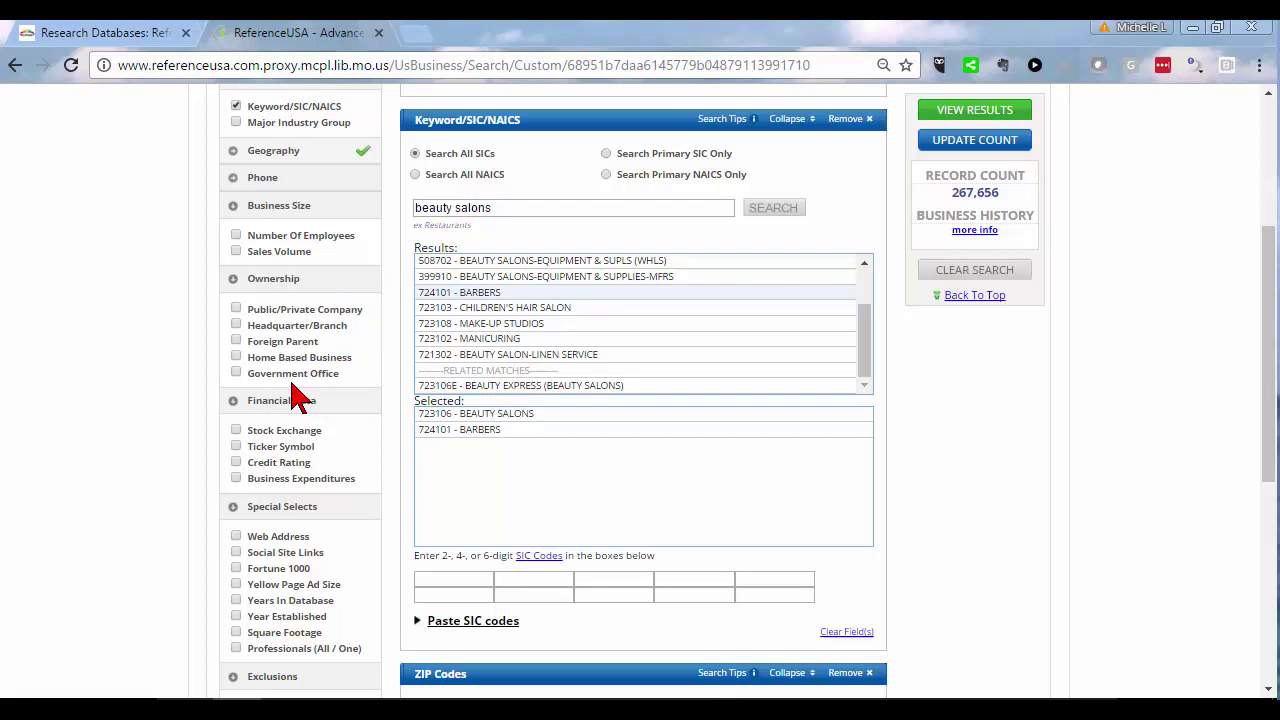
pyautogui.click(289, 289)
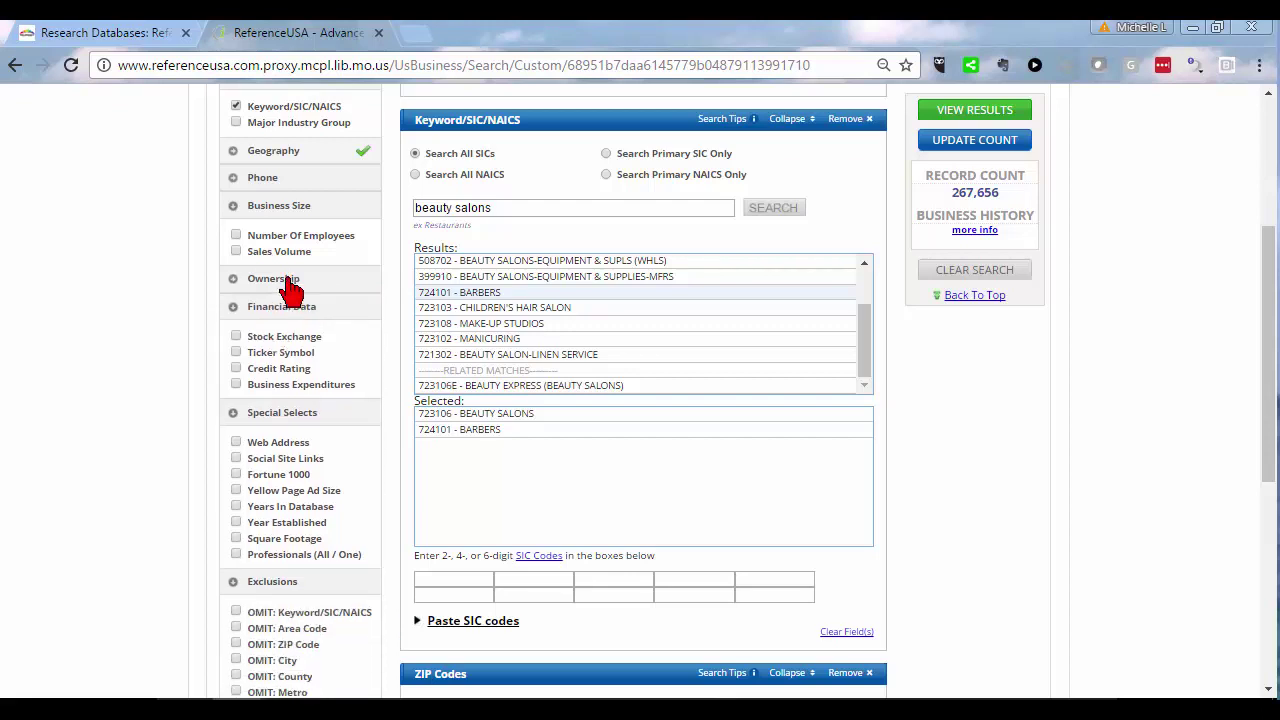
pyautogui.click(300, 206)
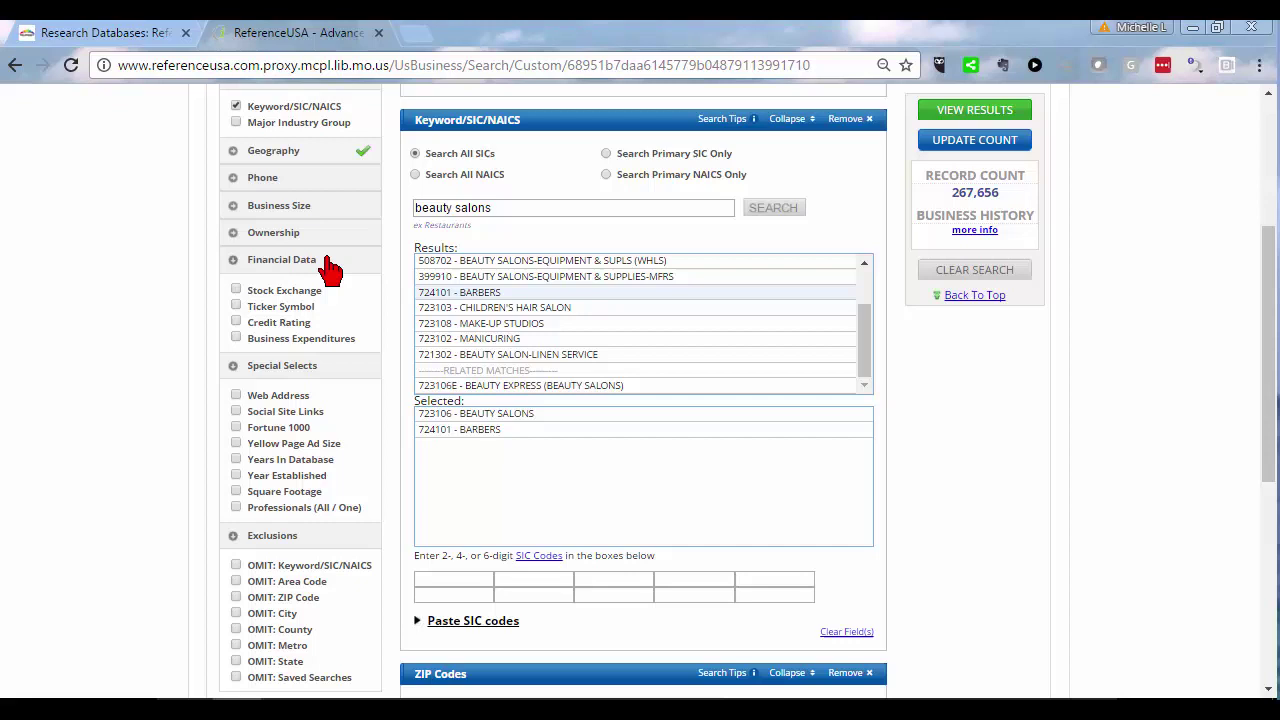
pyautogui.click(330, 270)
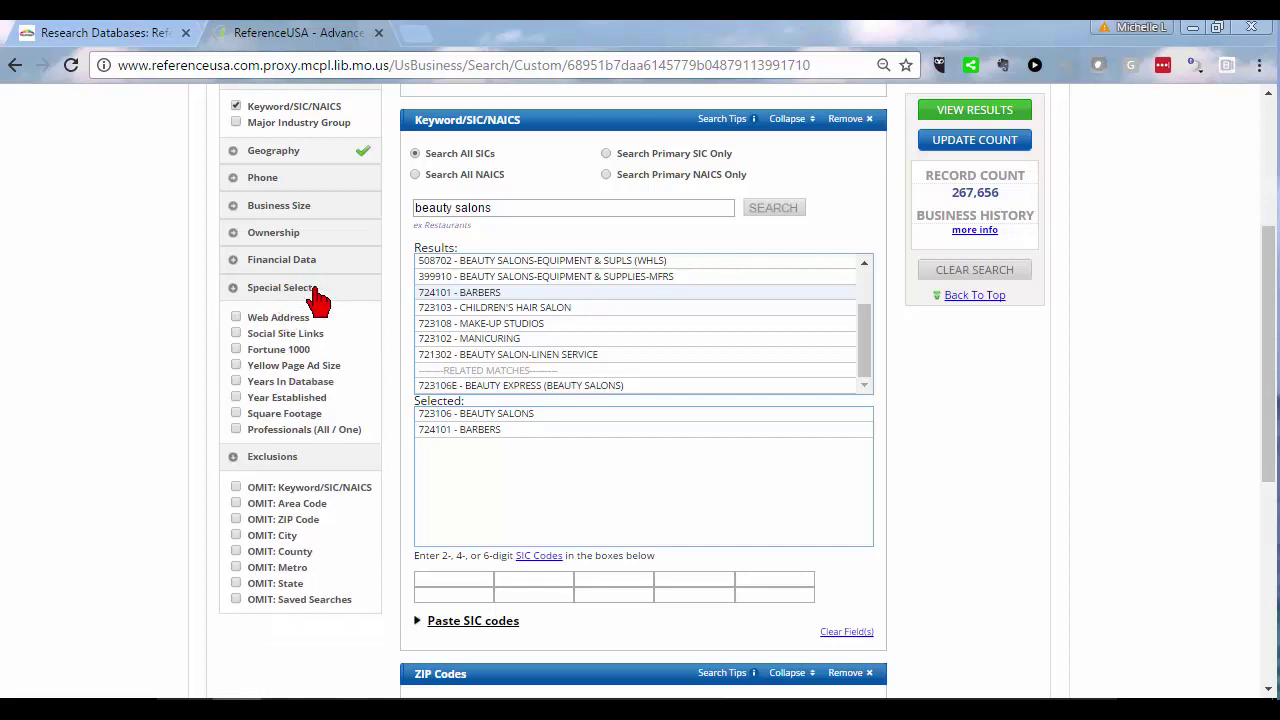
# Step: Add the Web Address criterion and limit the search to only companies with a web address
pyautogui.click(237, 319)
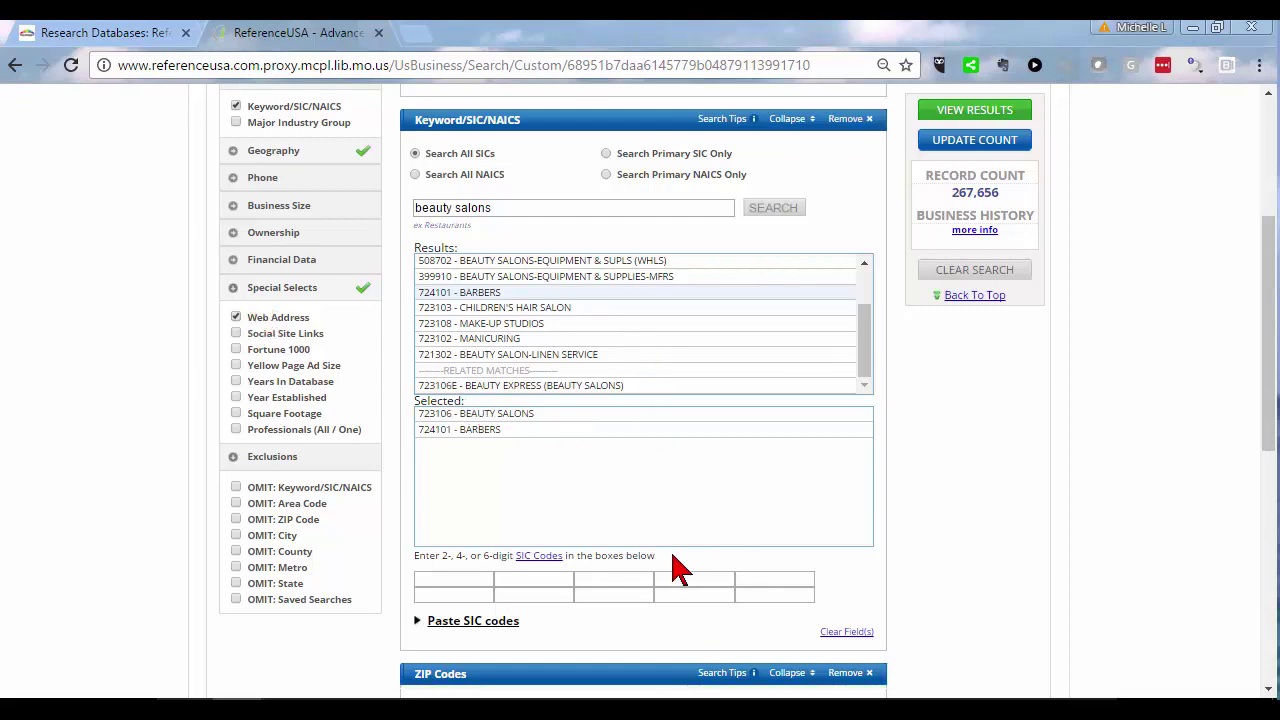
pyautogui.scroll(-4, 680, 570)
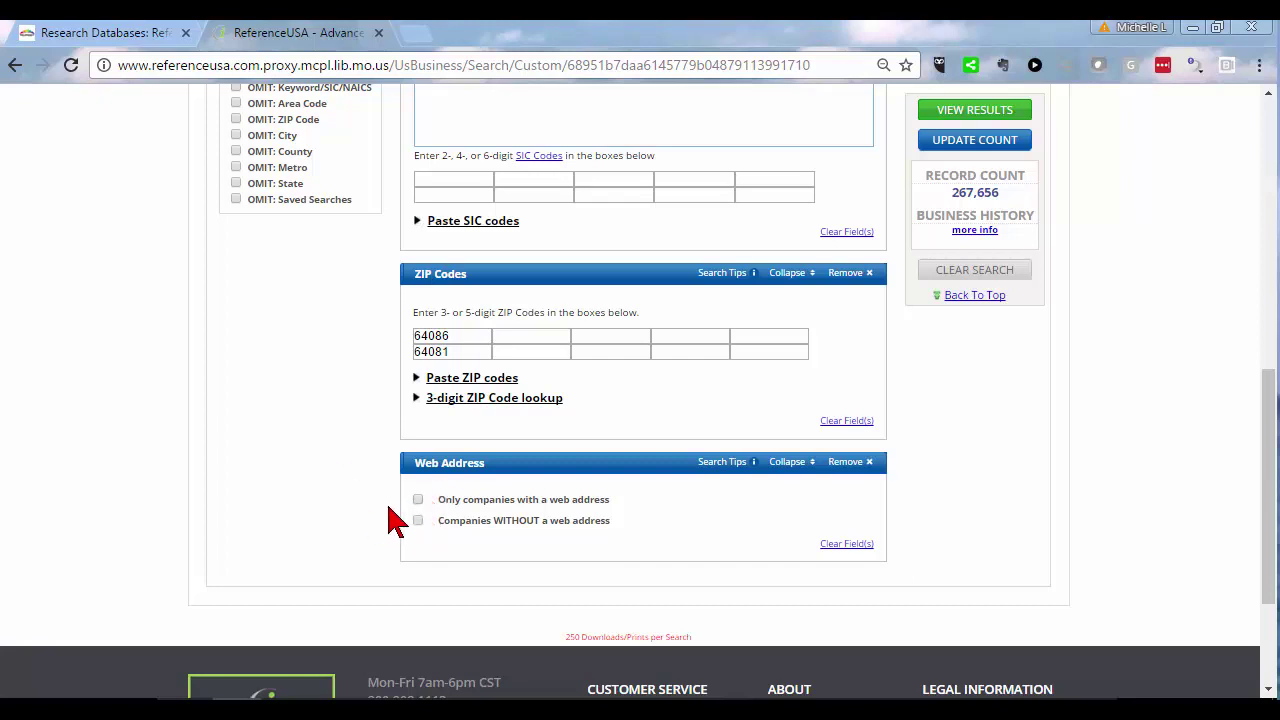
pyautogui.click(418, 500)
pyautogui.scroll(2, 300, 495)
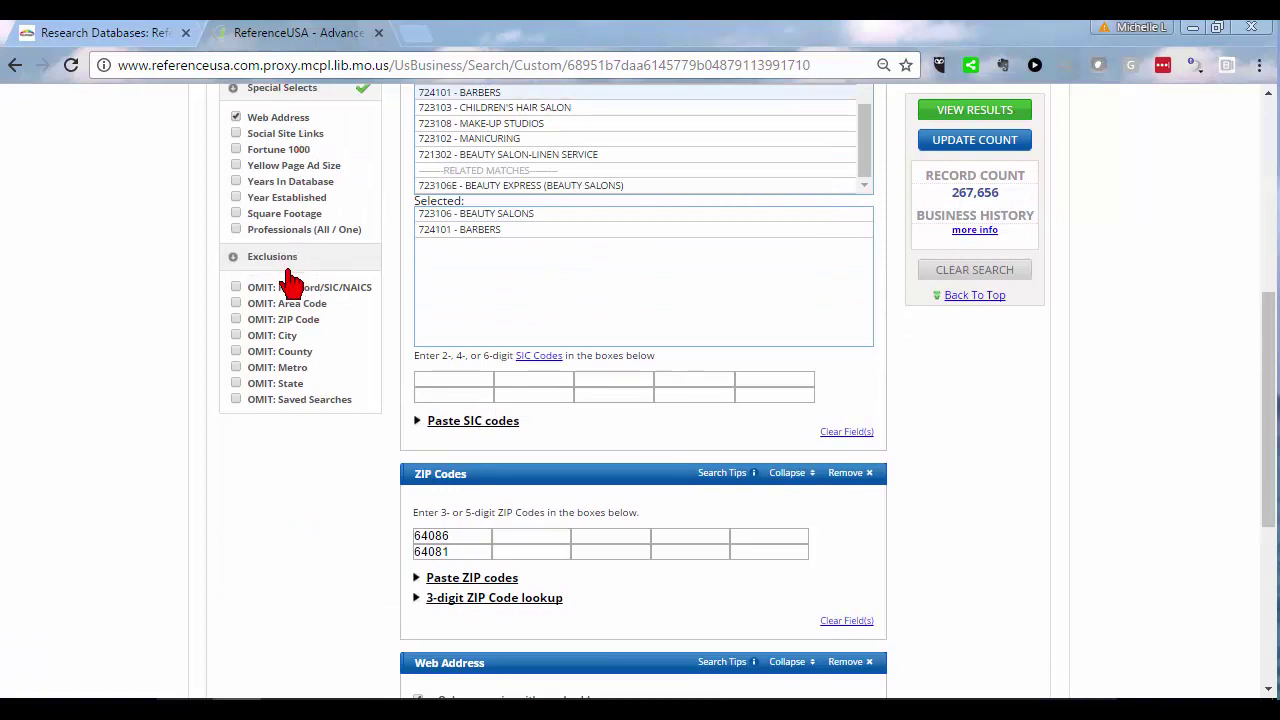
# Step: Run the search and look through the list of matching companies
pyautogui.click(983, 120)
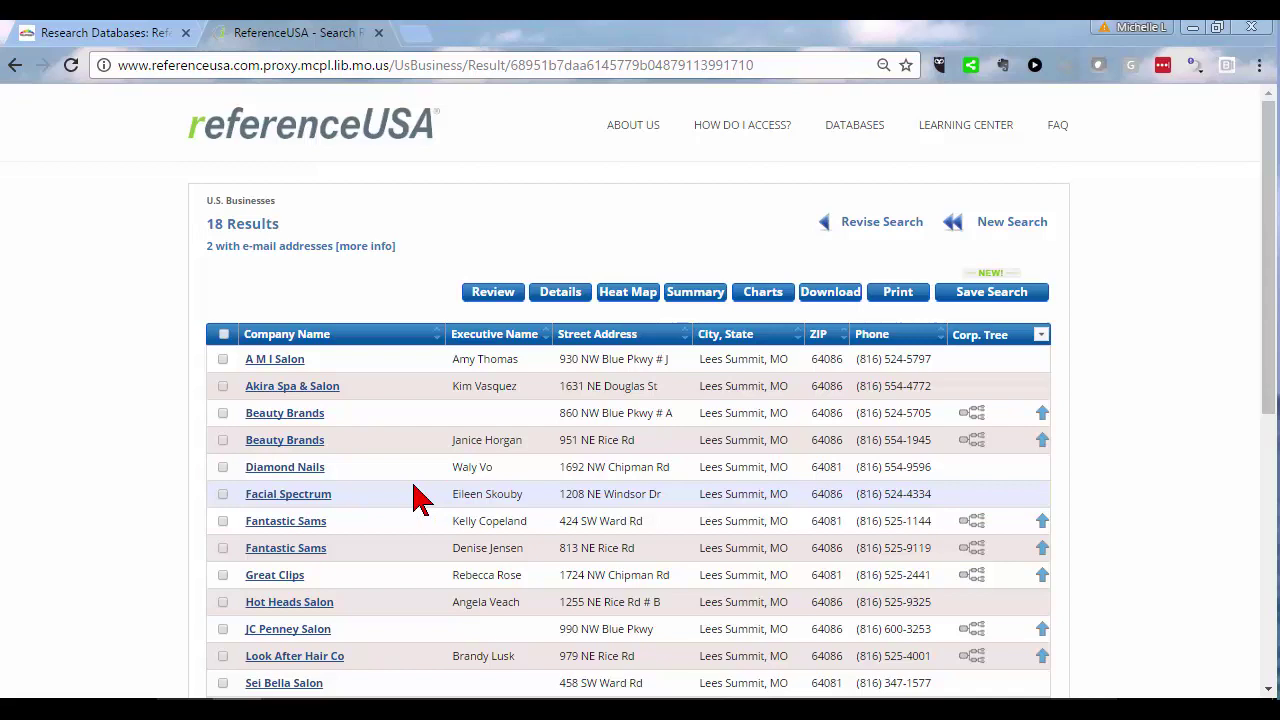
pyautogui.scroll(-2, 420, 498)
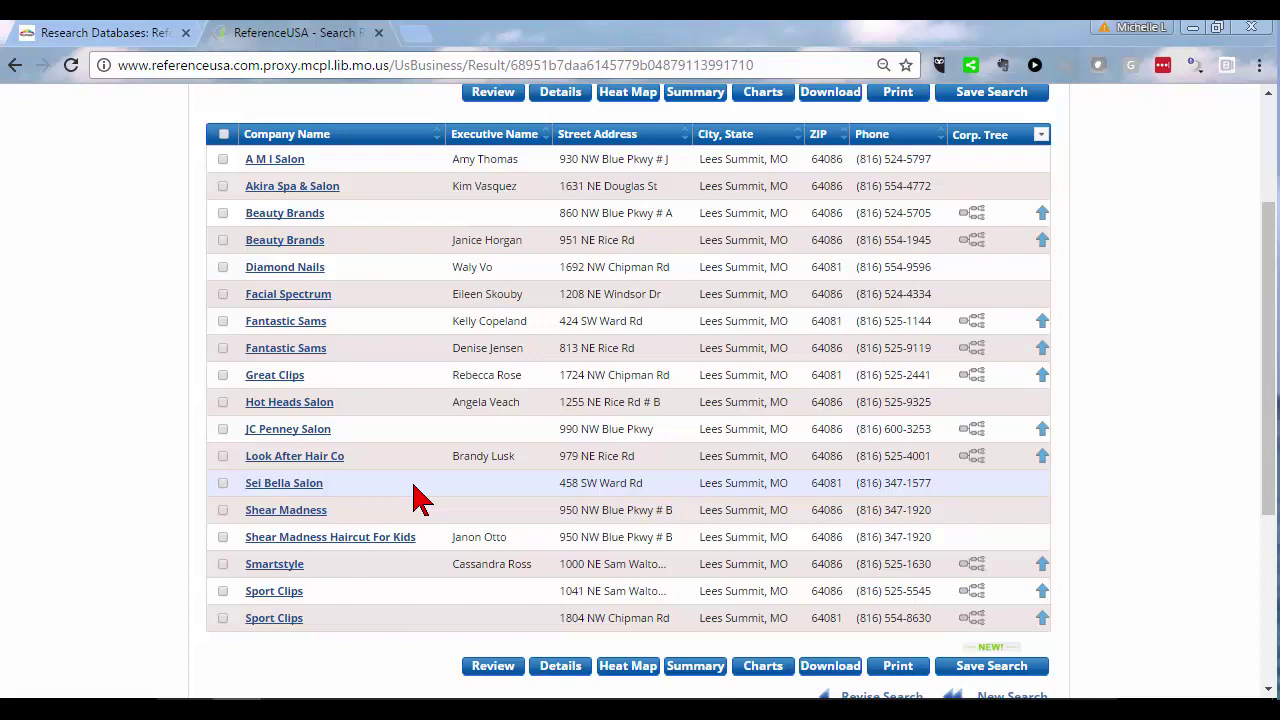
pyautogui.scroll(1, 420, 498)
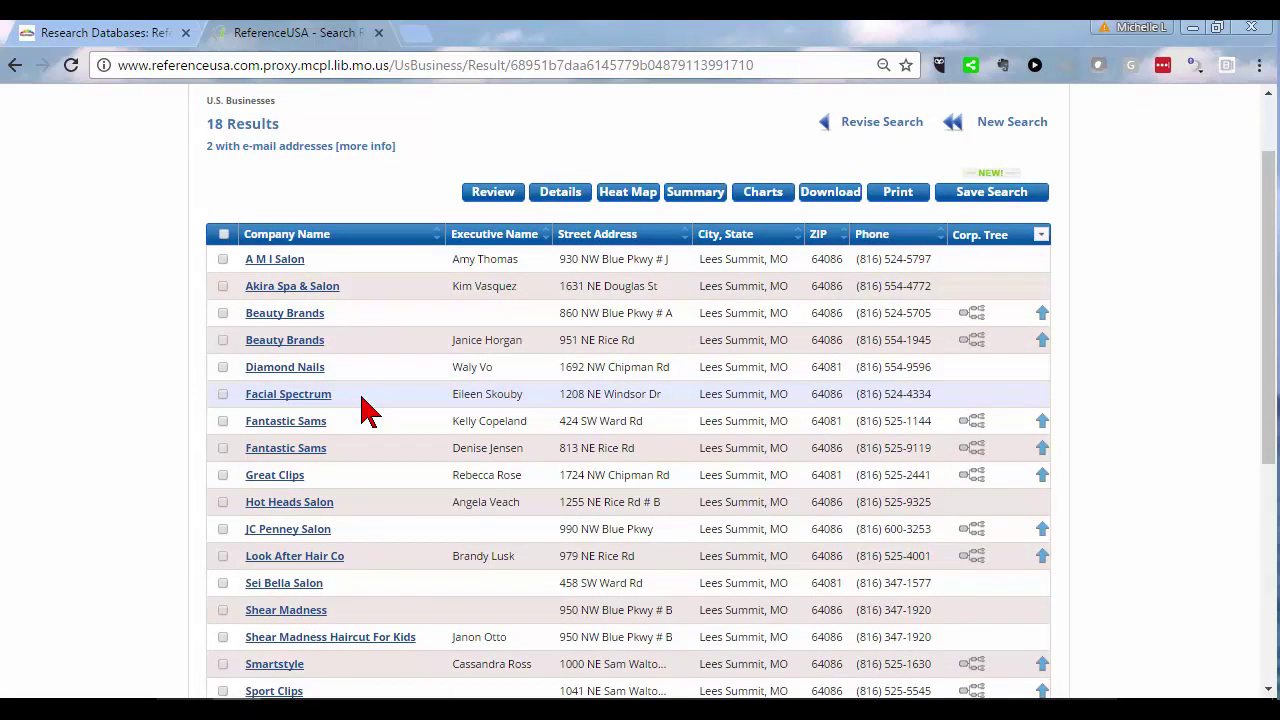
# Step: Revise the search by removing the Web Address criterion, keeping the two ZIP codes, and view the updated results
pyautogui.scroll(-1, 368, 410)
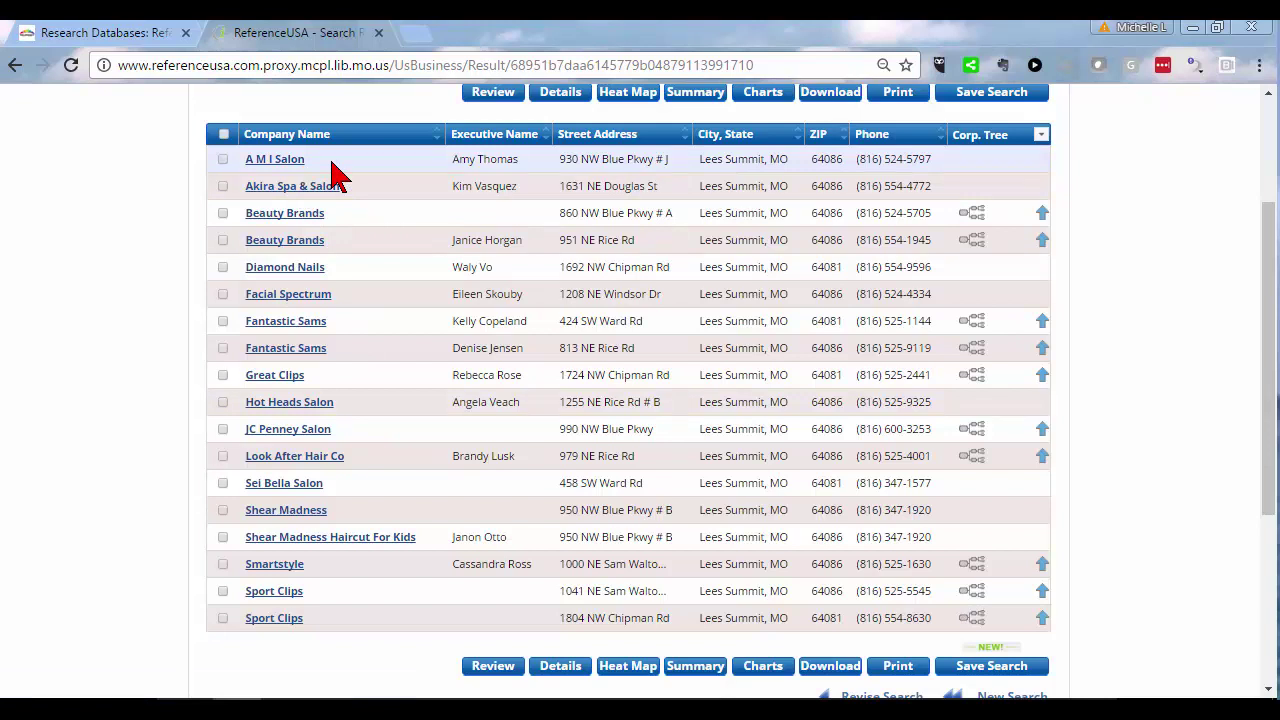
pyautogui.scroll(2, 366, 271)
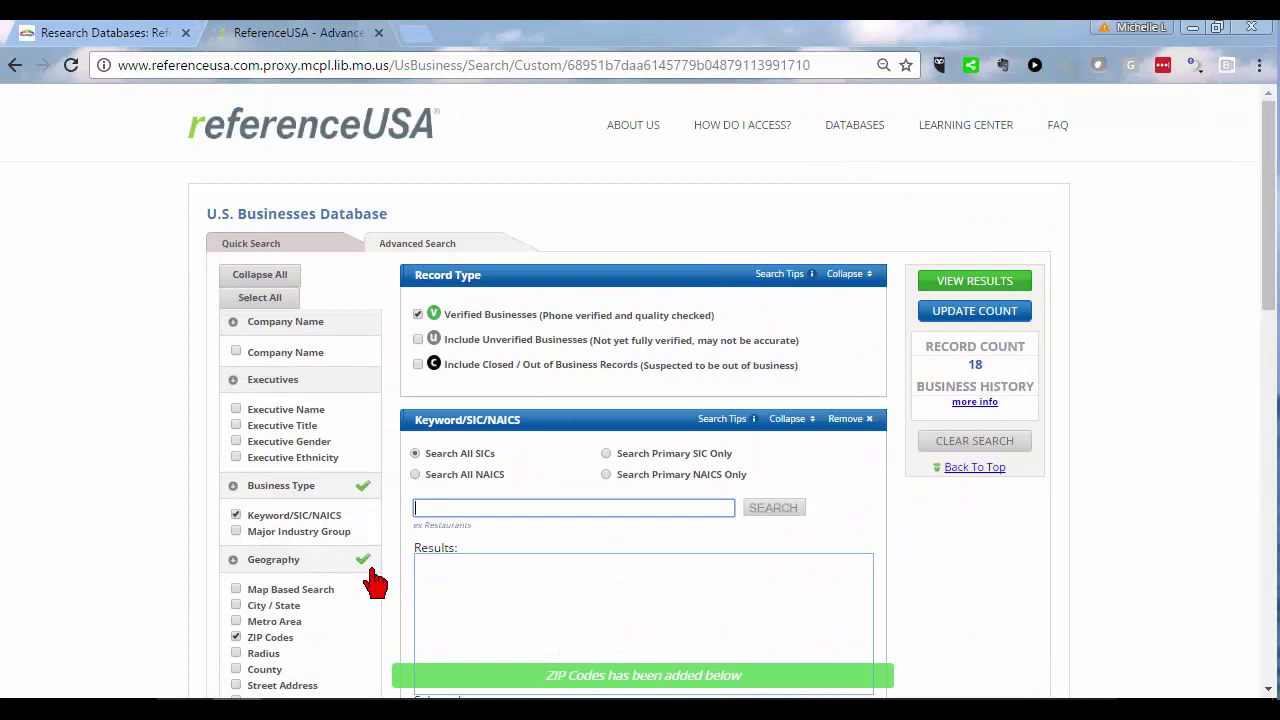
pyautogui.scroll(-7, 375, 580)
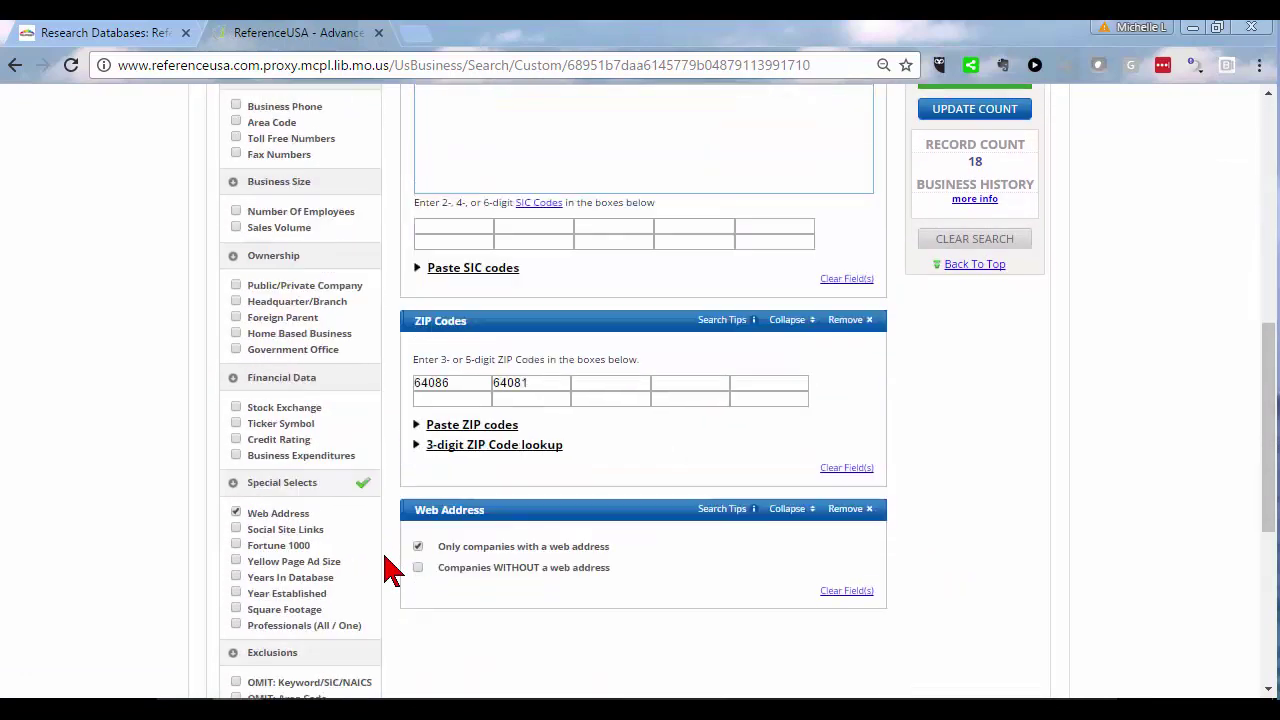
pyautogui.scroll(-2, 390, 570)
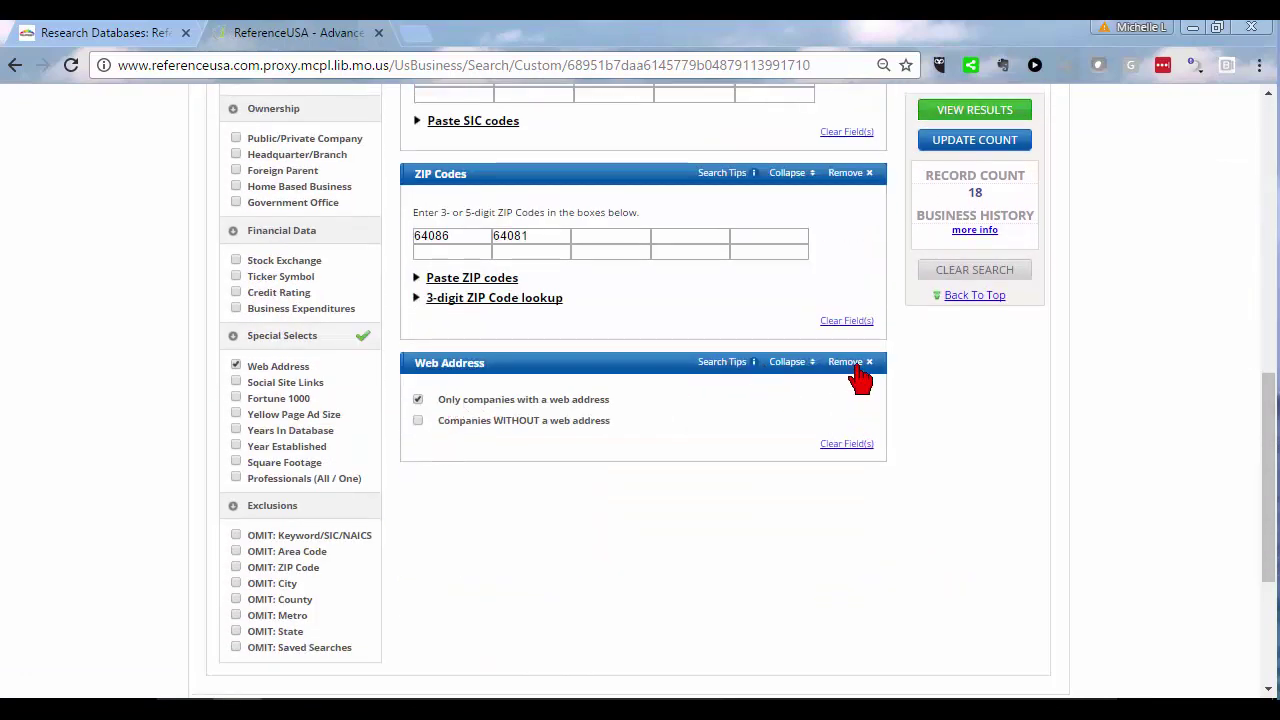
pyautogui.click(857, 367)
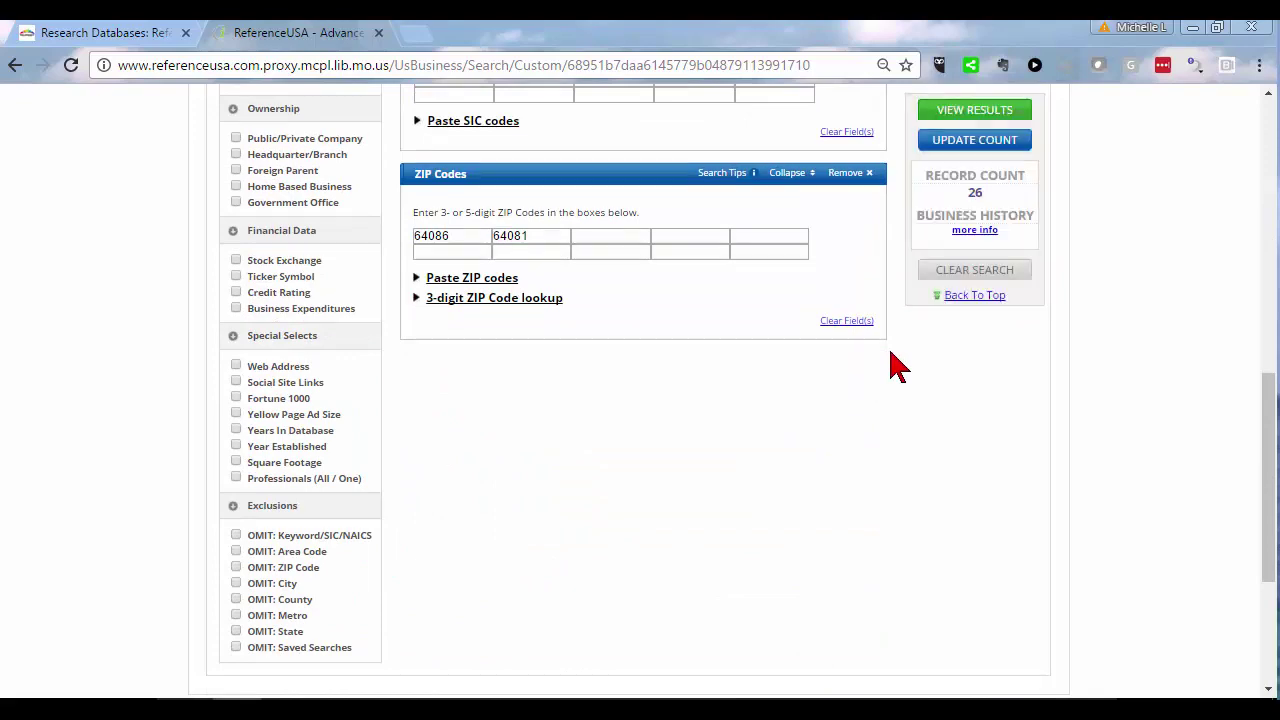
pyautogui.click(984, 112)
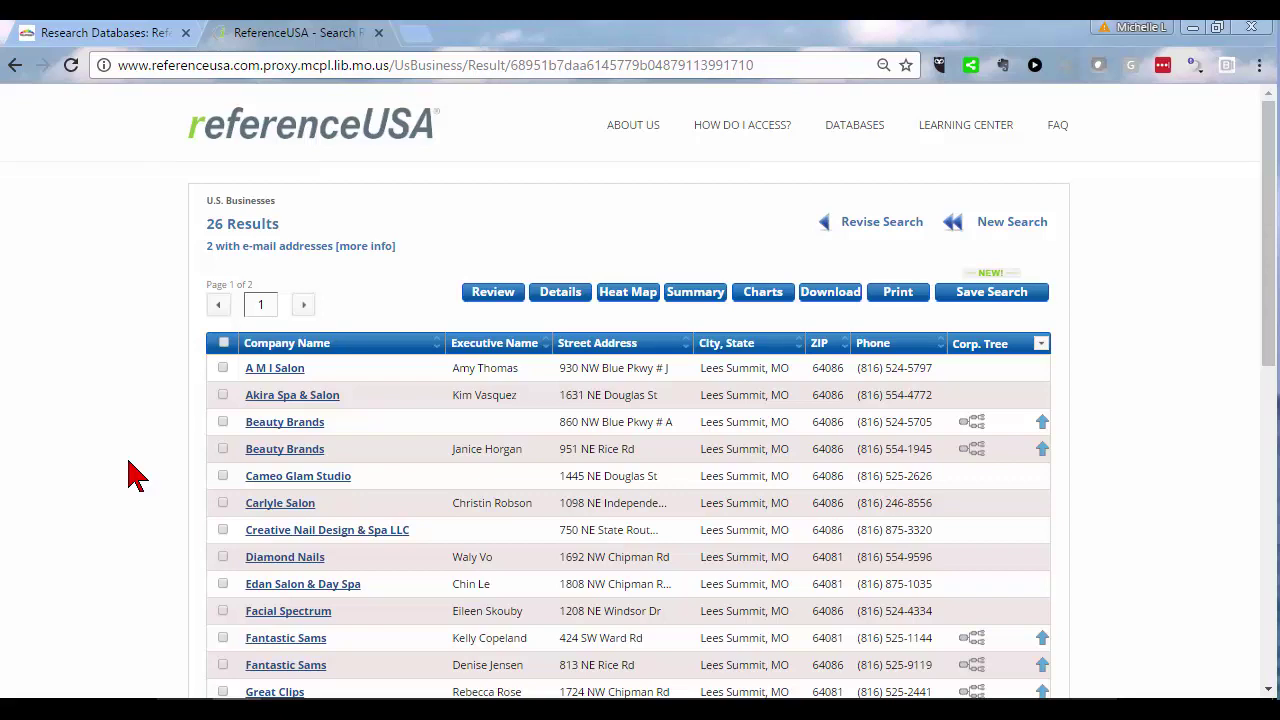
# Step: Look through the updated company list, check the parent company record of Beauty Brands, and return to the results
pyautogui.scroll(-7, 137, 476)
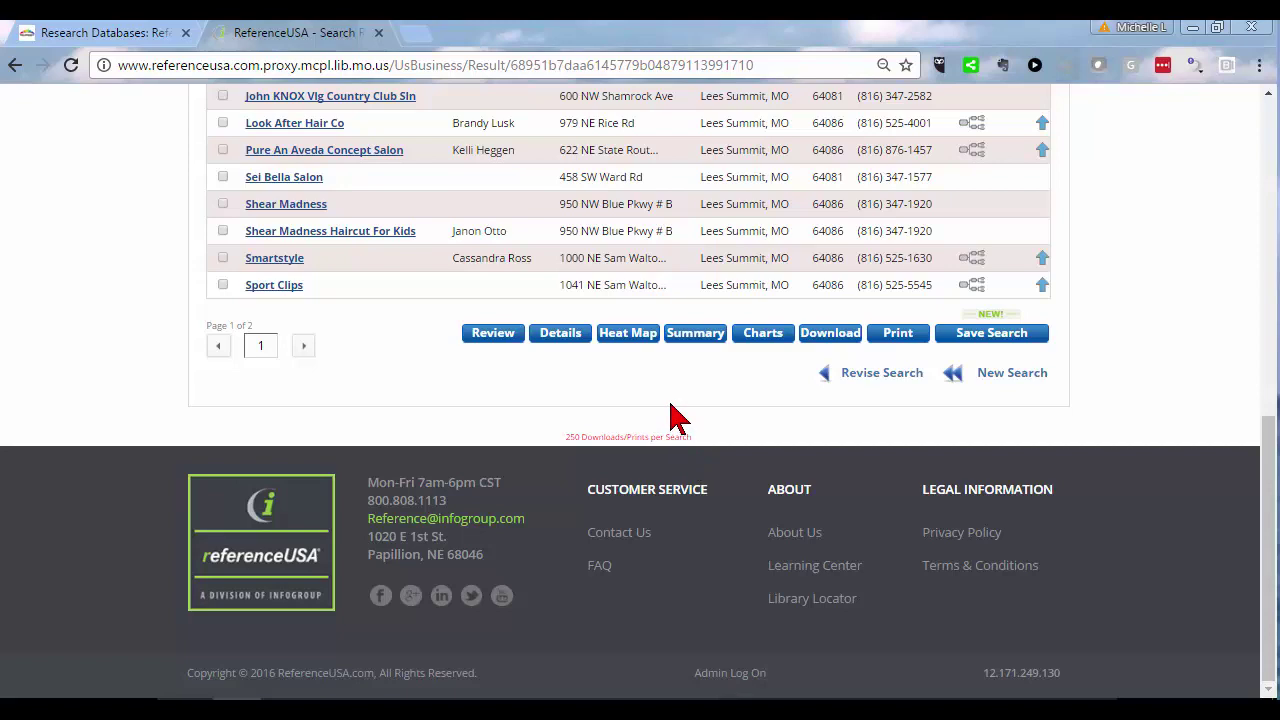
pyautogui.scroll(5, 671, 406)
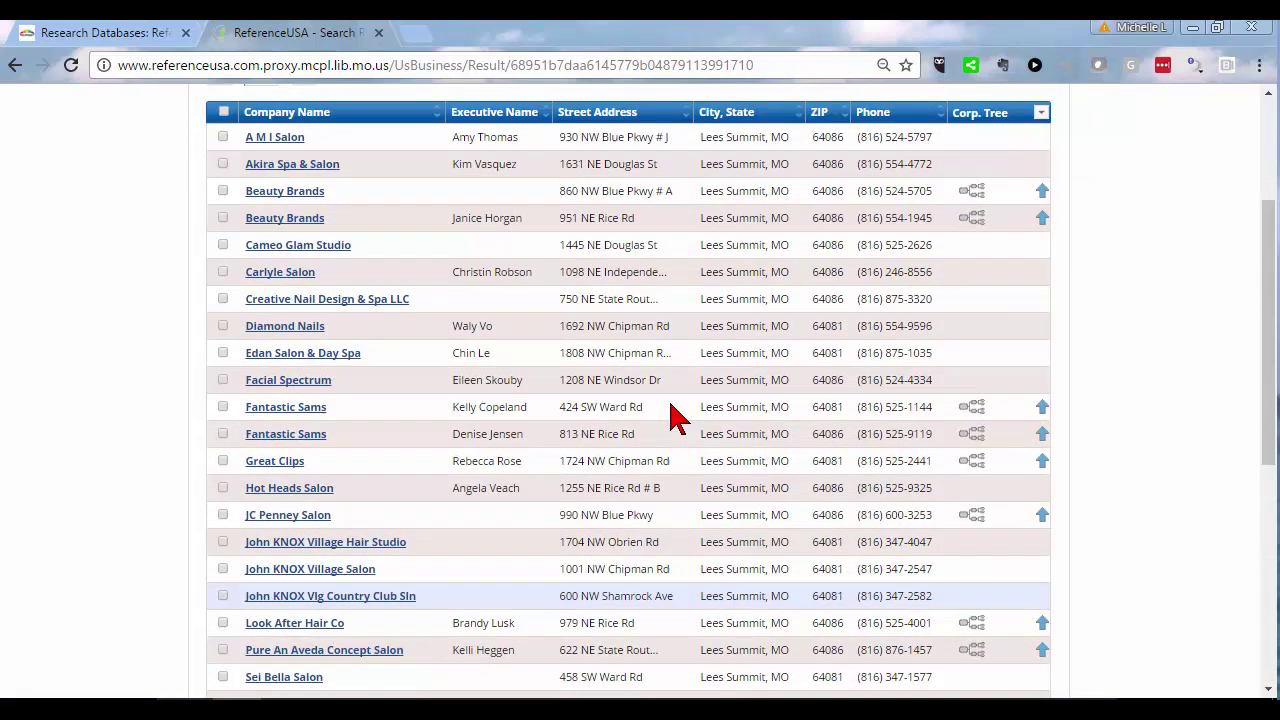
pyautogui.scroll(1, 671, 406)
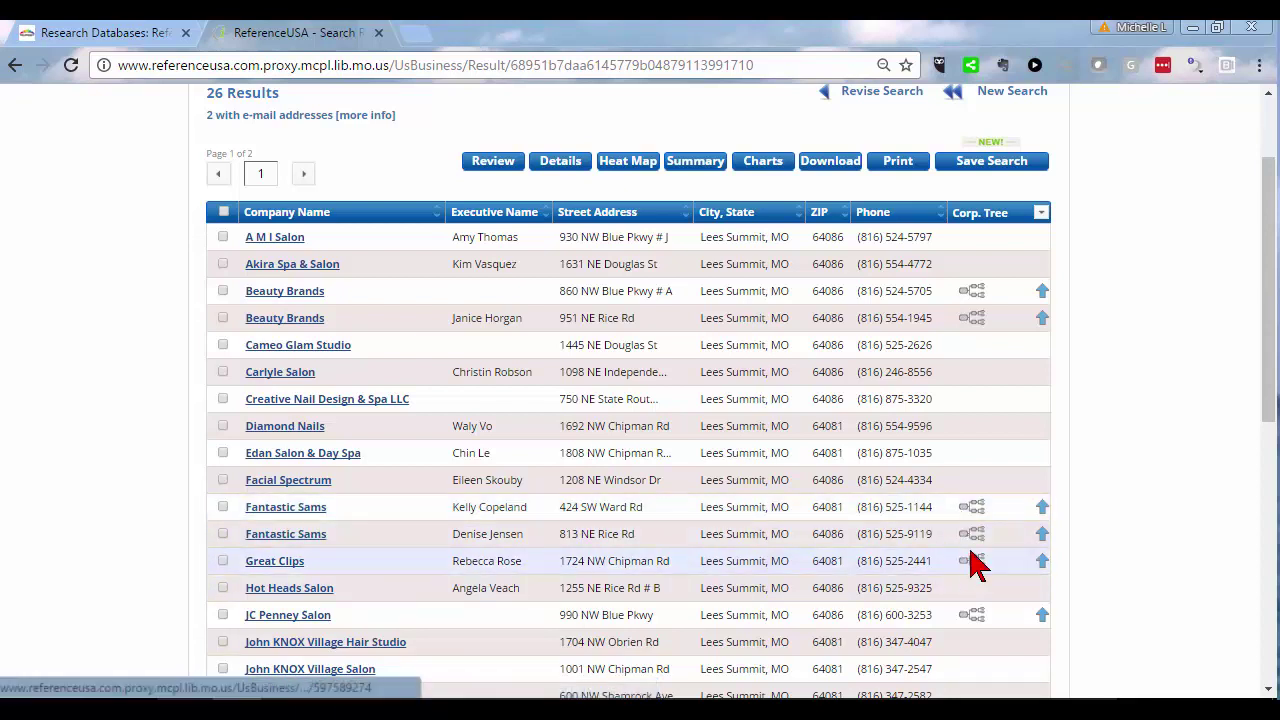
pyautogui.scroll(-4, 978, 565)
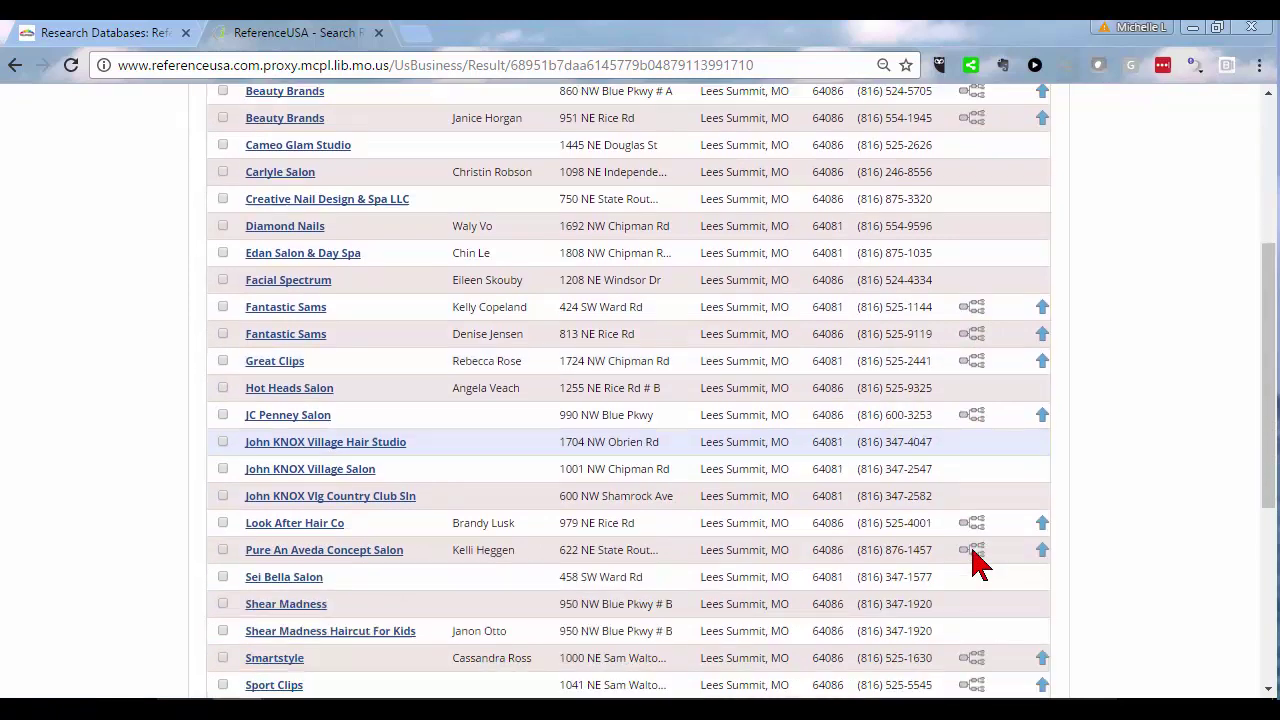
pyautogui.scroll(5, 945, 455)
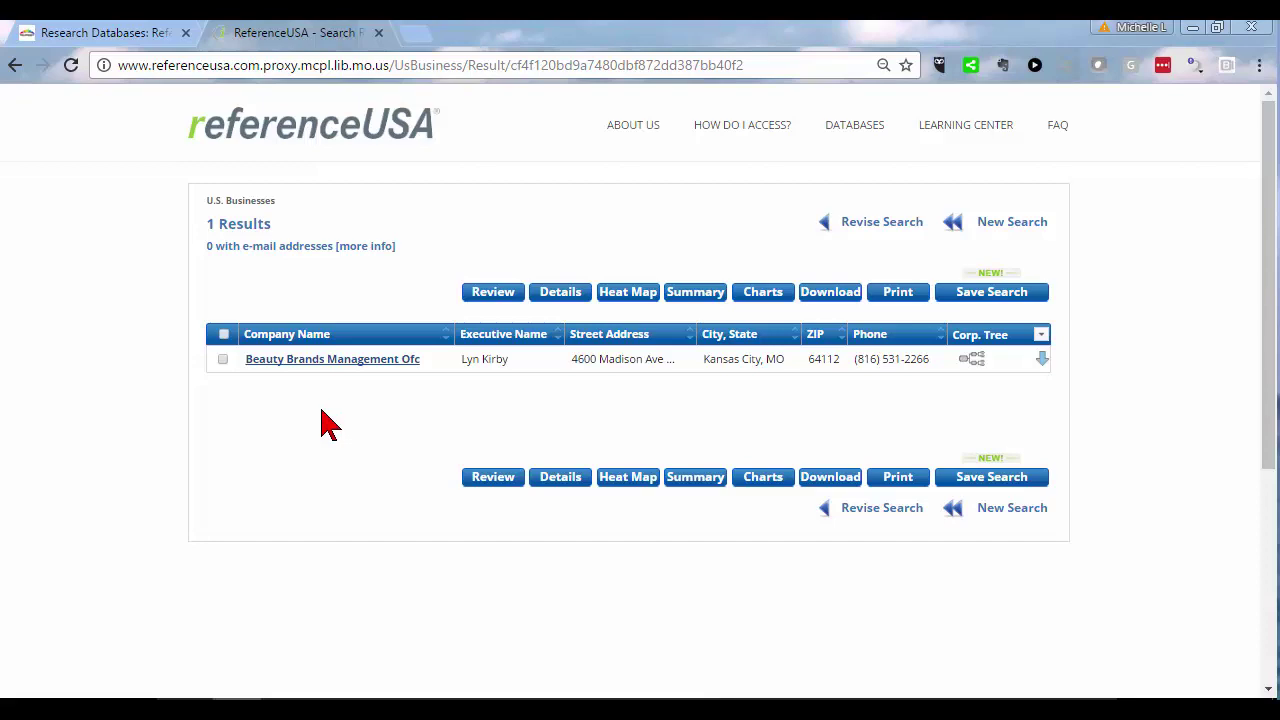
pyautogui.hotkey('alt', 'Left')
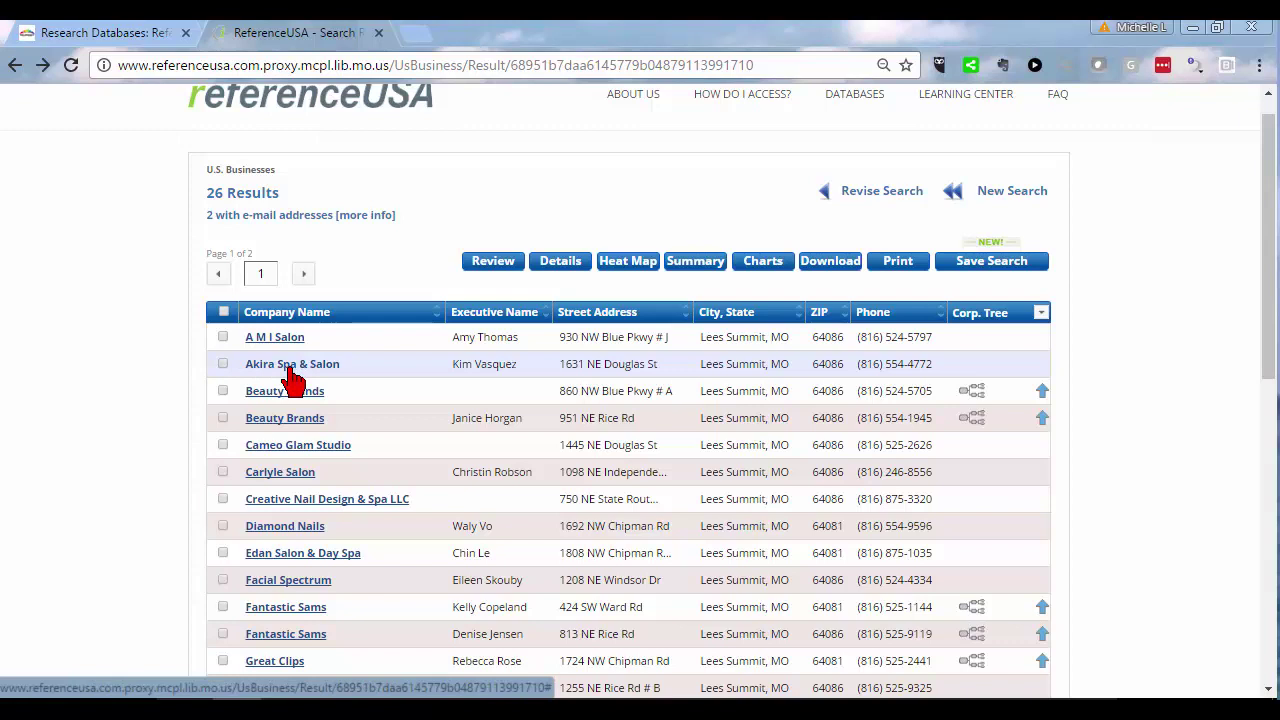
# Step: Open the Akira Spa & Salon record and examine its location info, industry profile and business demographics
pyautogui.click(290, 368)
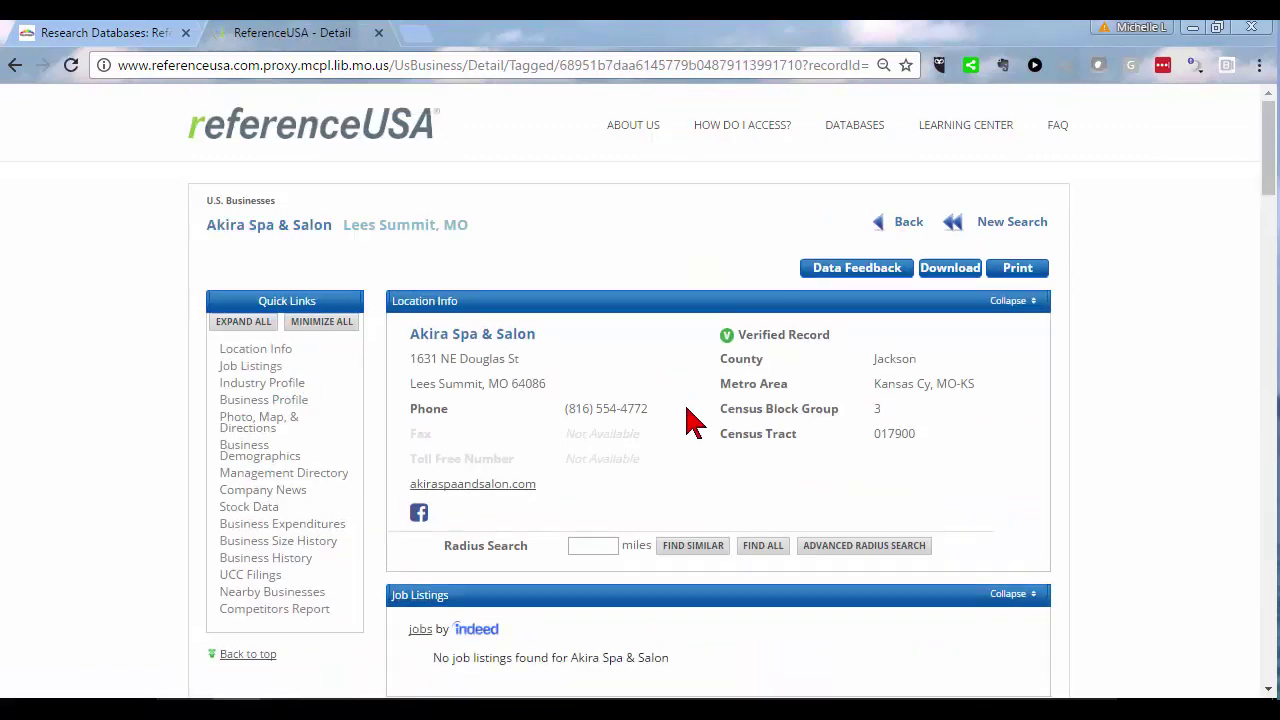
pyautogui.scroll(-3, 690, 497)
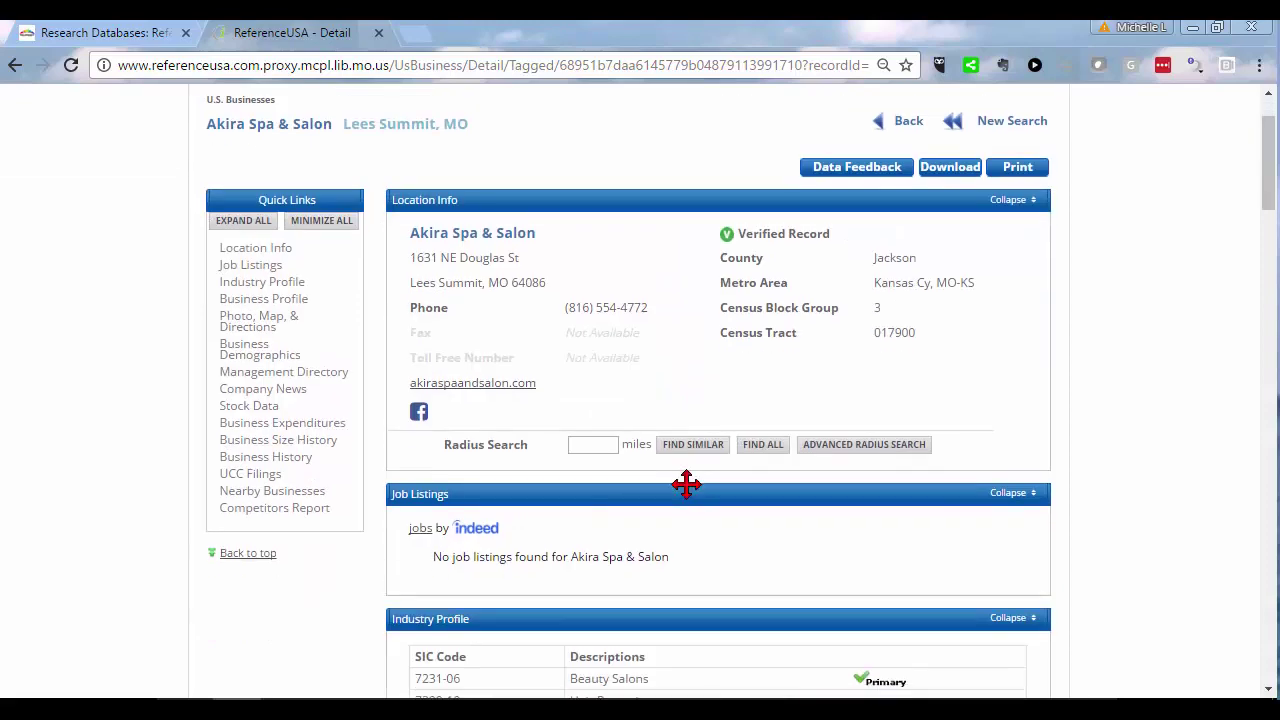
pyautogui.scroll(-4, 690, 497)
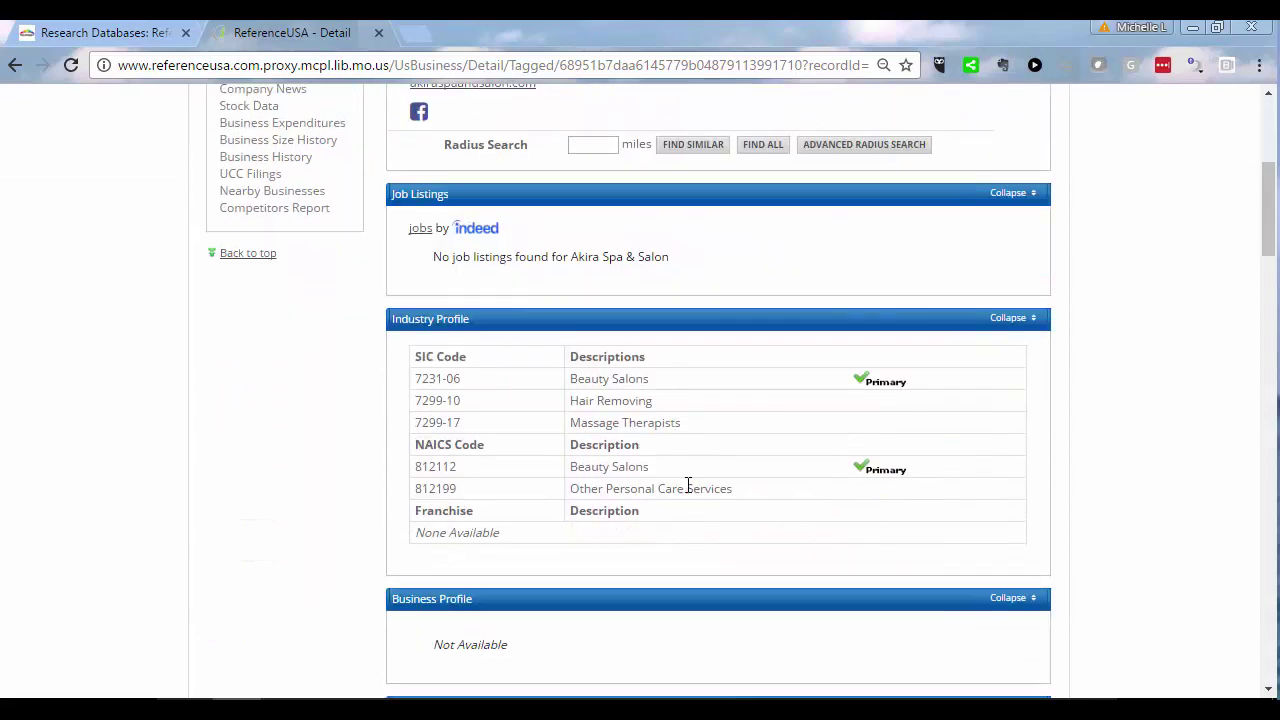
pyautogui.scroll(-1, 690, 497)
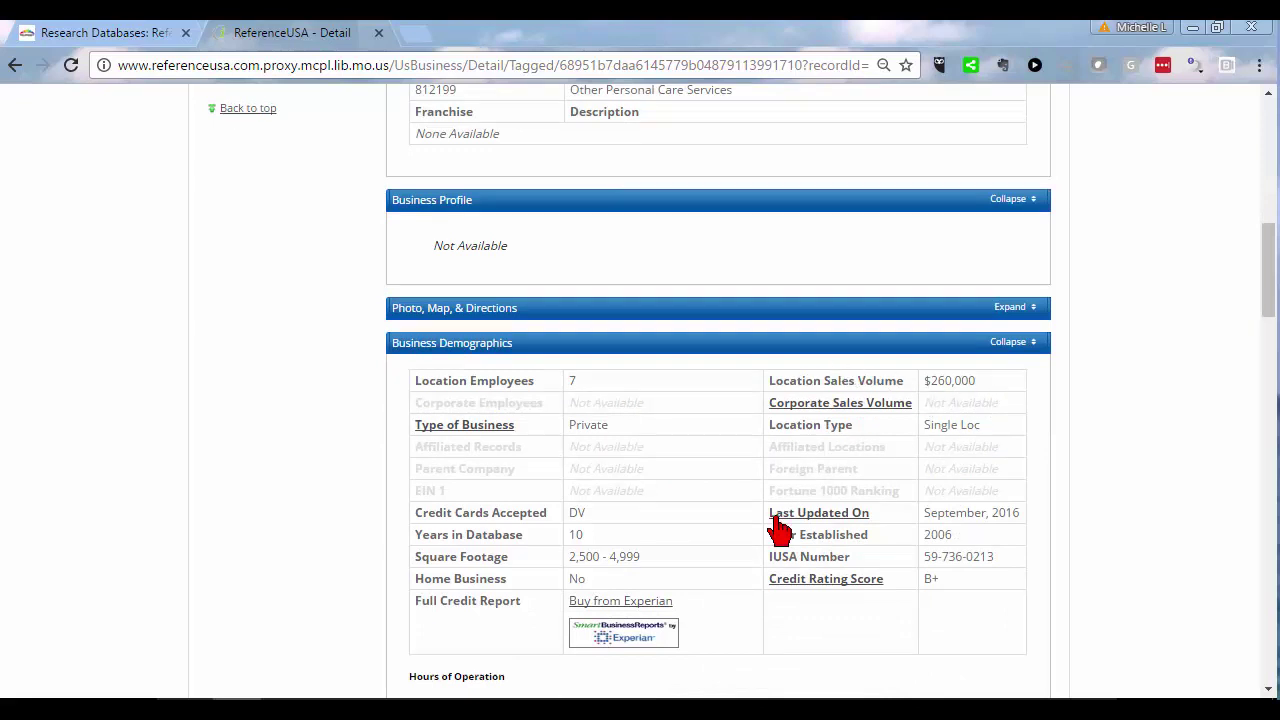
pyautogui.scroll(-1, 766, 614)
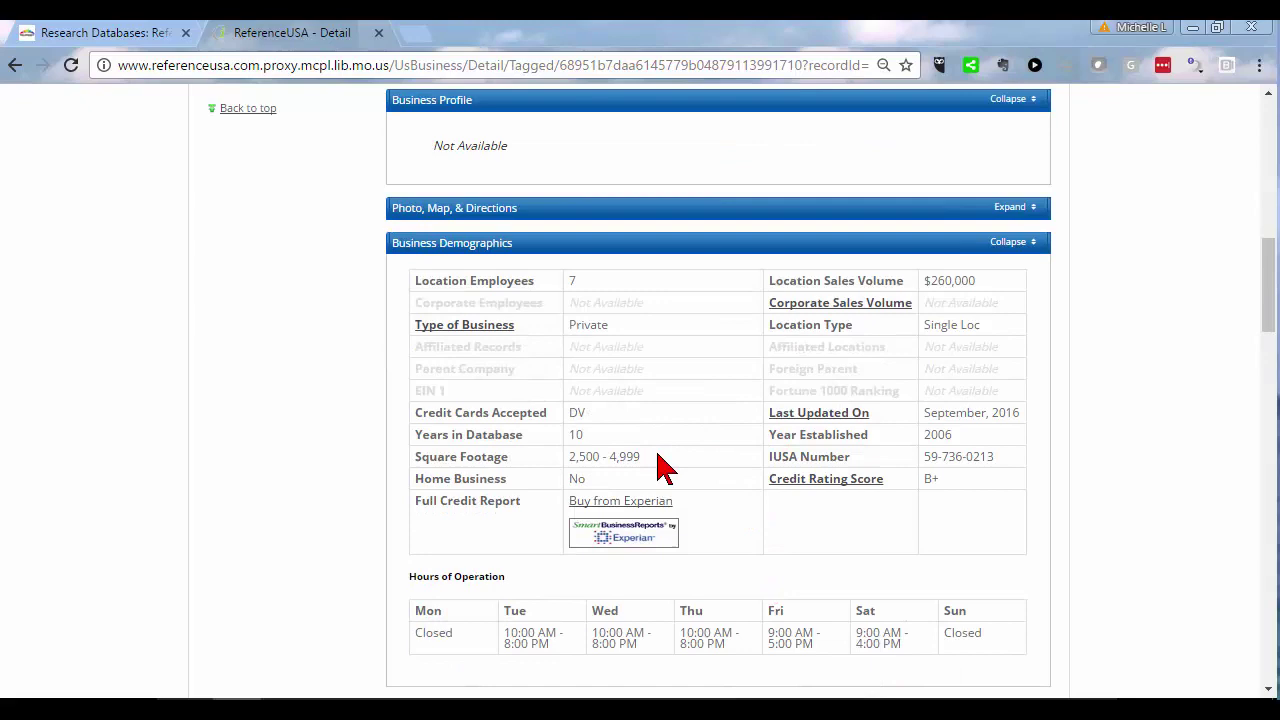
pyautogui.scroll(-4, 662, 466)
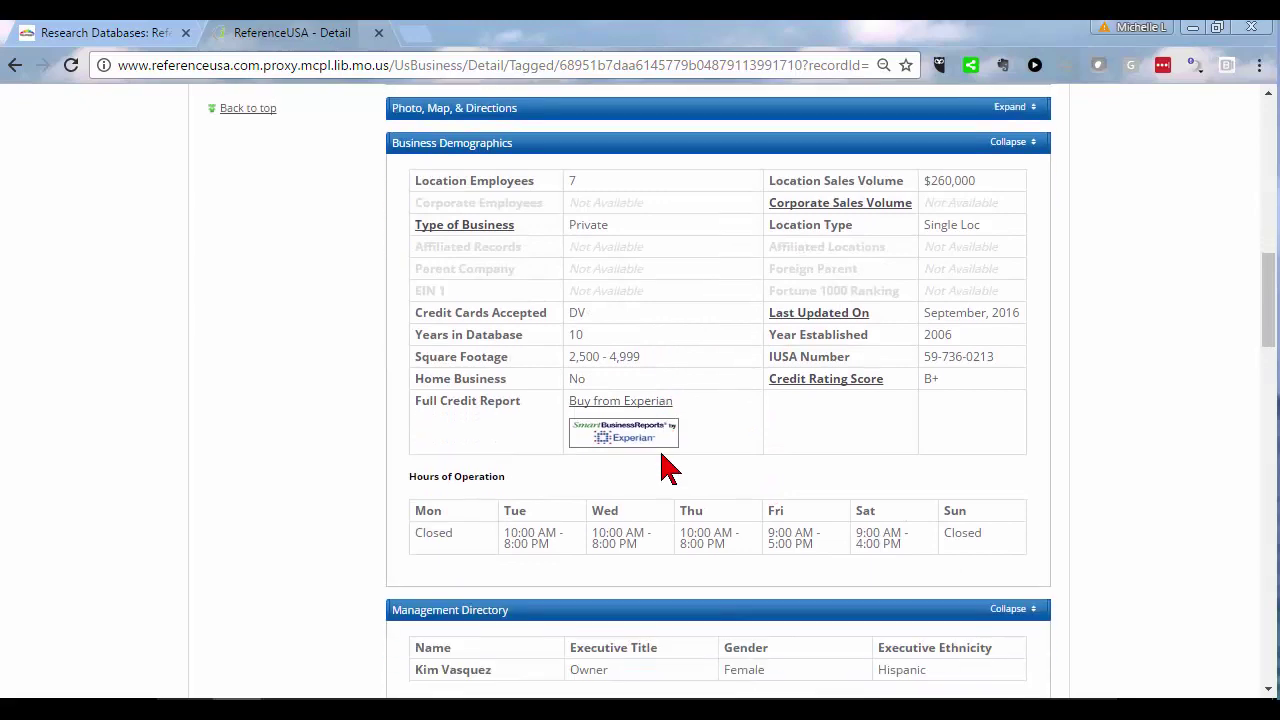
# Step: Examine the salon's business expenditures and its sales volume and employee size history, and return to the results list
pyautogui.scroll(-5, 662, 466)
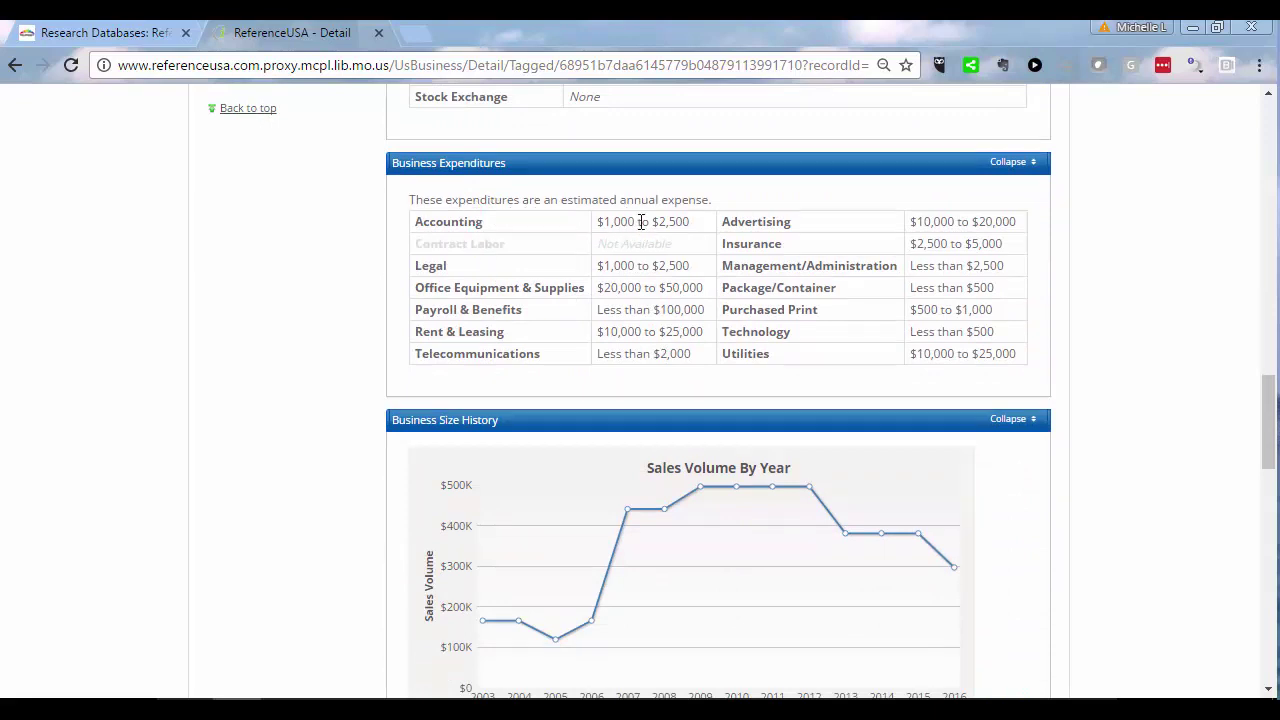
pyautogui.scroll(-1, 645, 380)
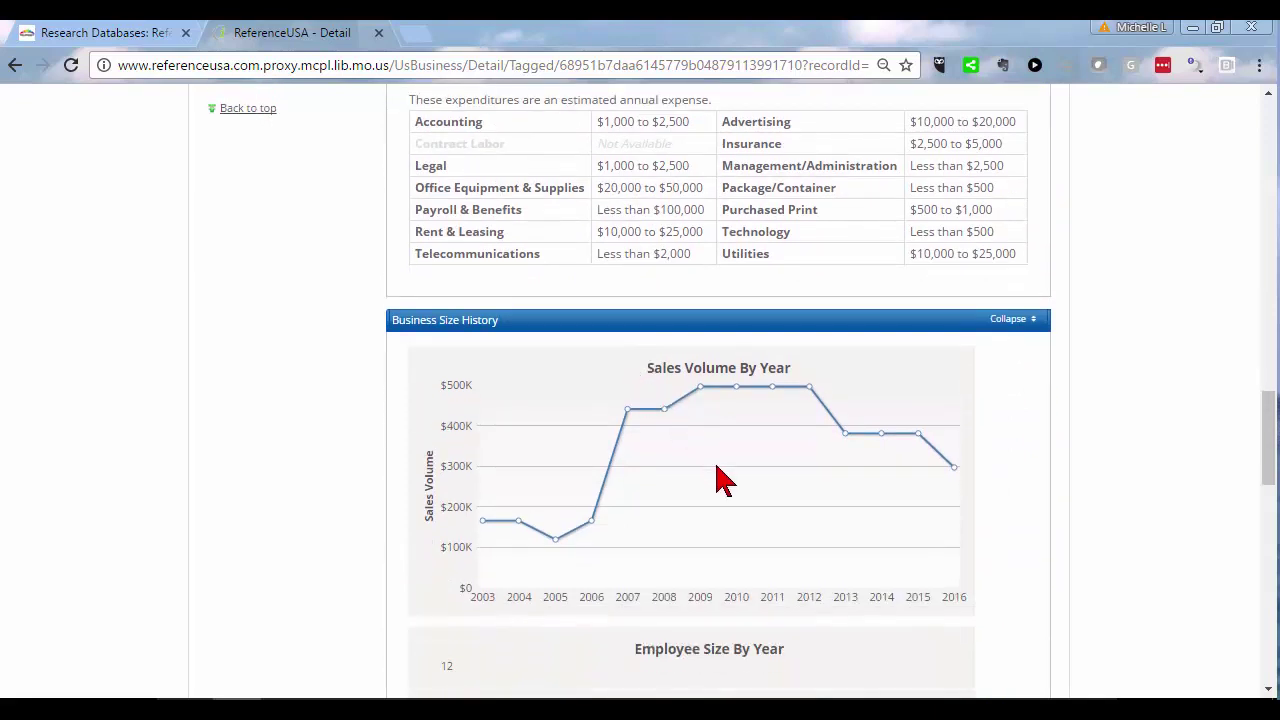
pyautogui.scroll(-1, 760, 485)
pyautogui.scroll(-3, 760, 485)
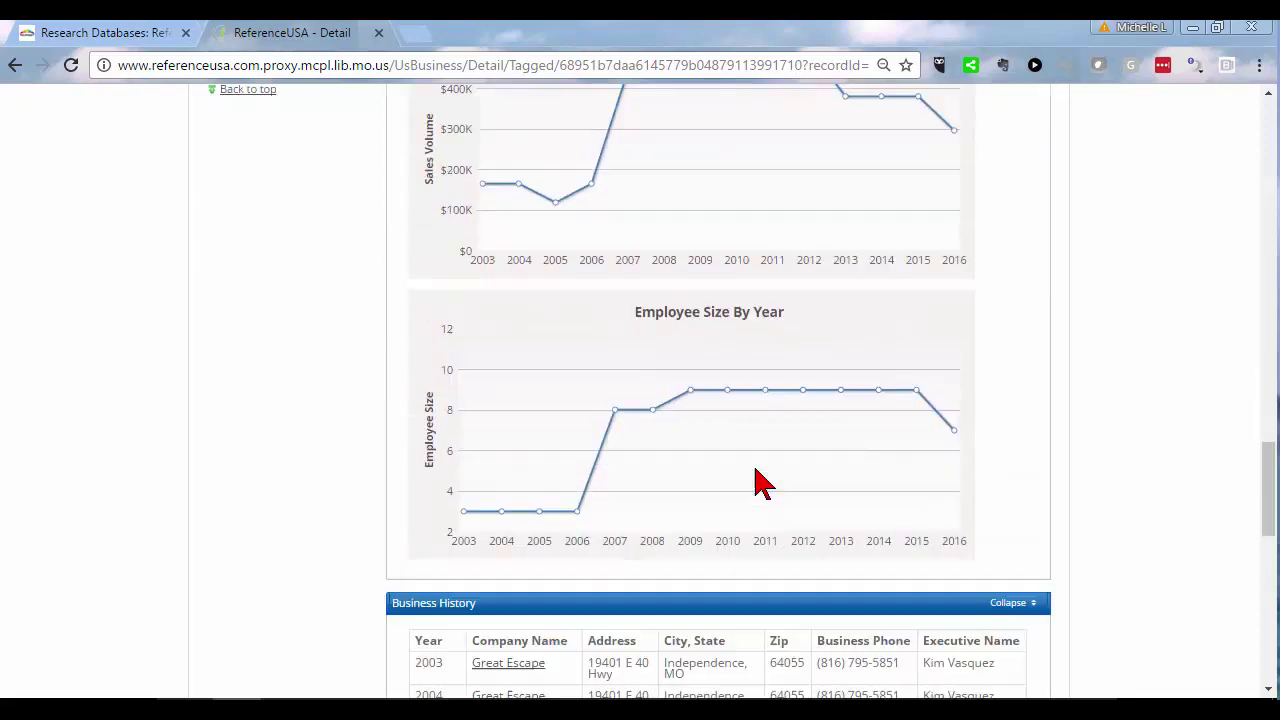
pyautogui.scroll(12, 745, 462)
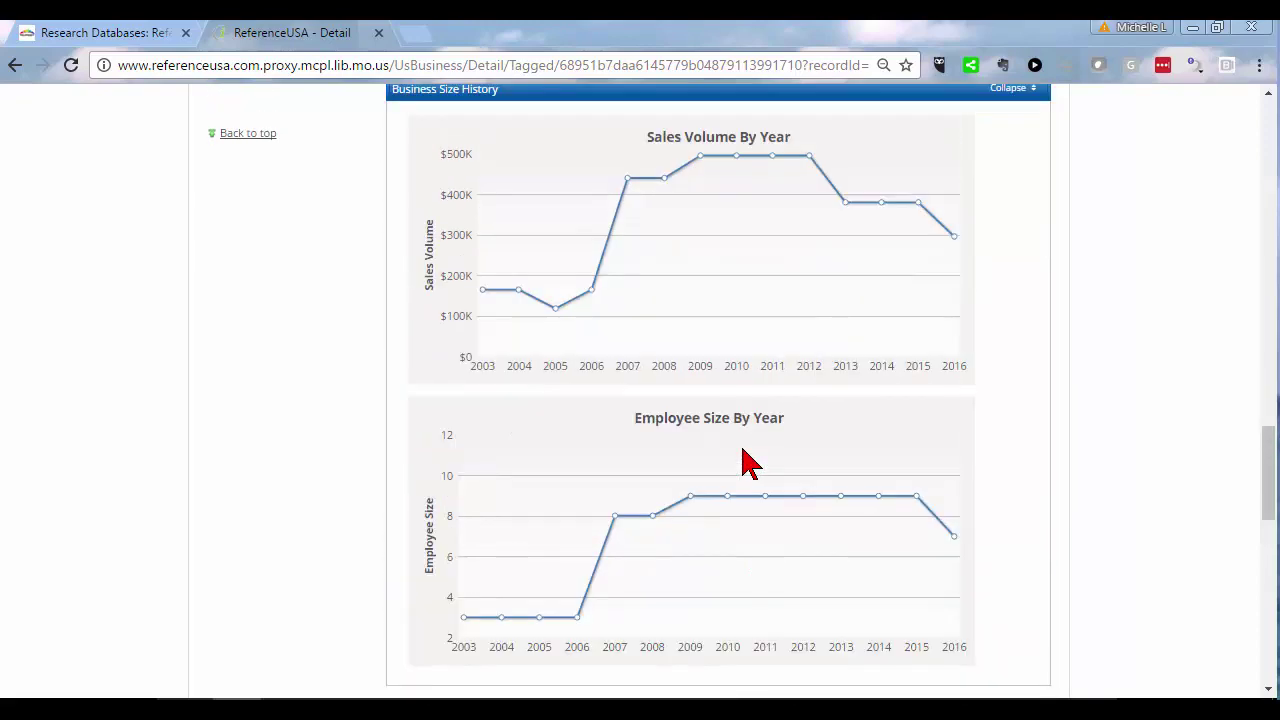
pyautogui.scroll(10, 745, 462)
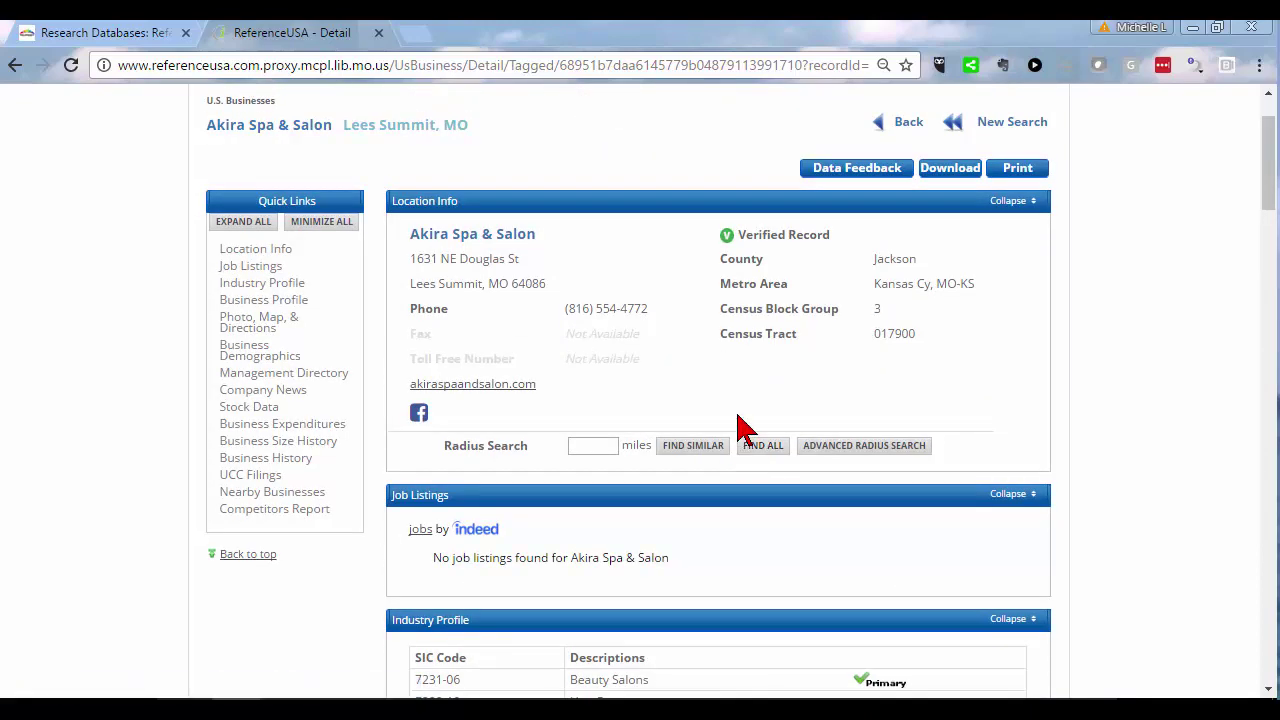
pyautogui.hotkey('alt', 'Left')
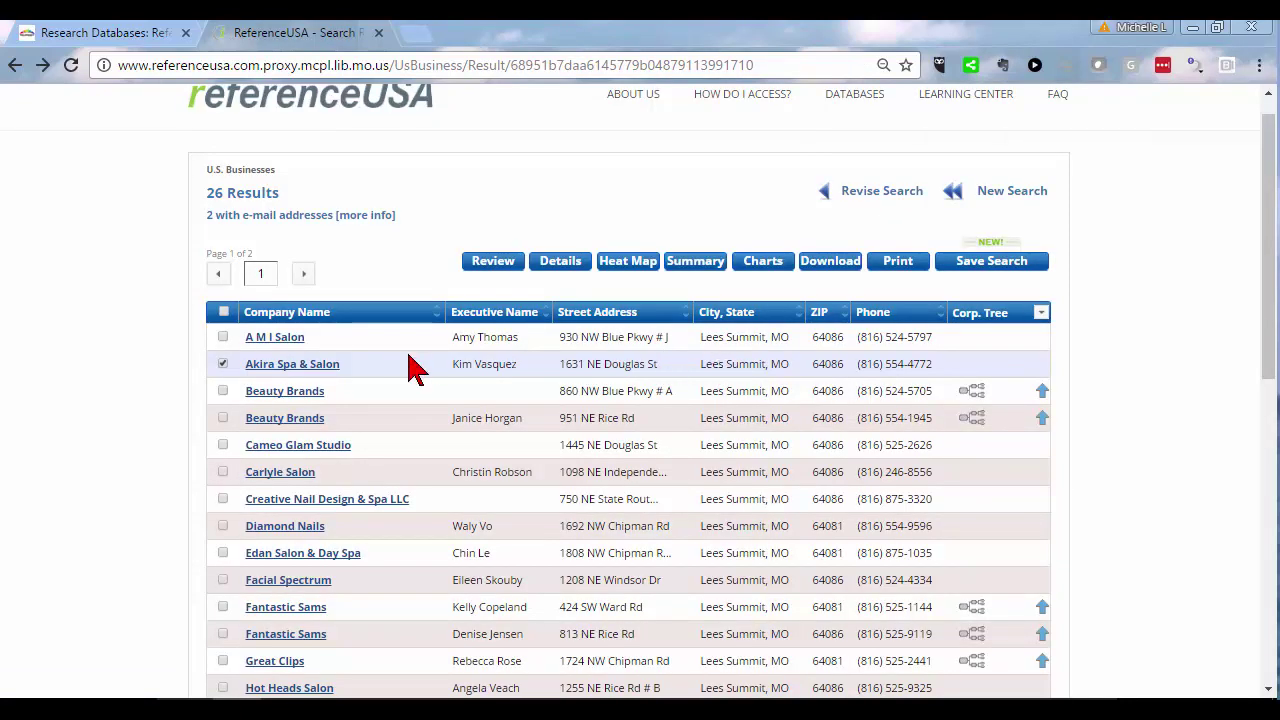
# Step: Select all companies on the first results page and the Sport Clips record on page 2
pyautogui.click(222, 364)
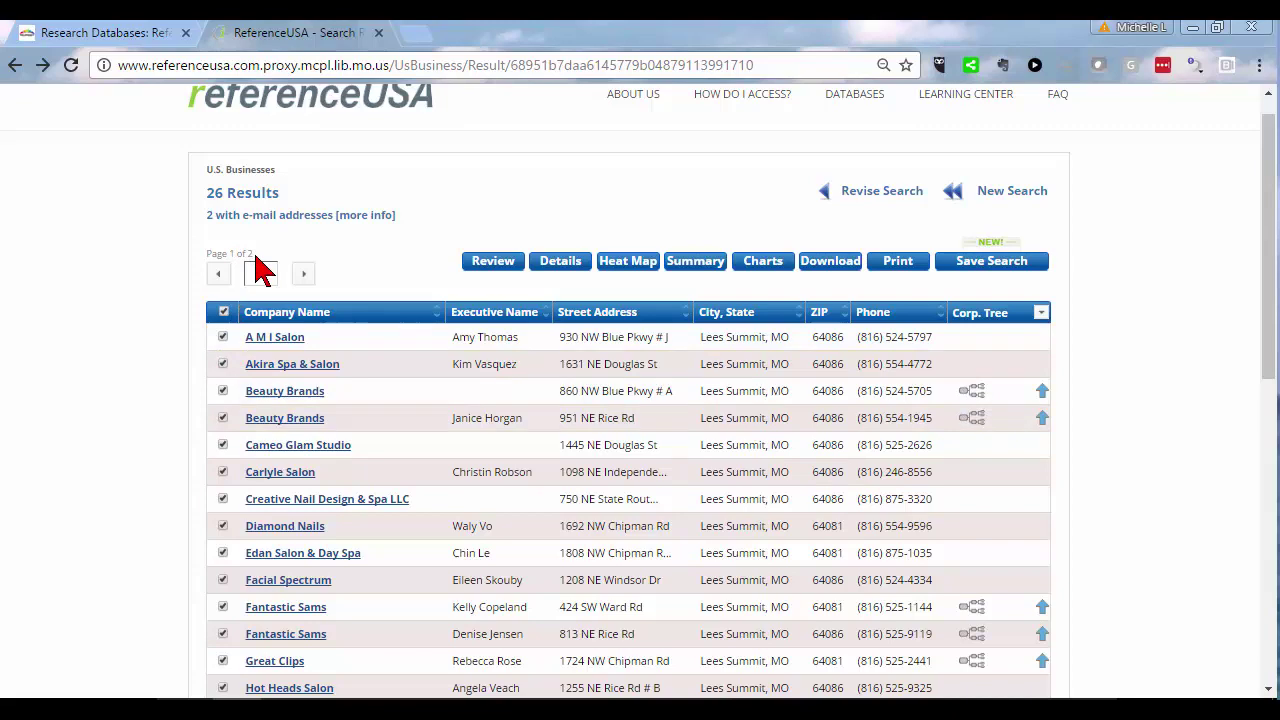
pyautogui.click(303, 275)
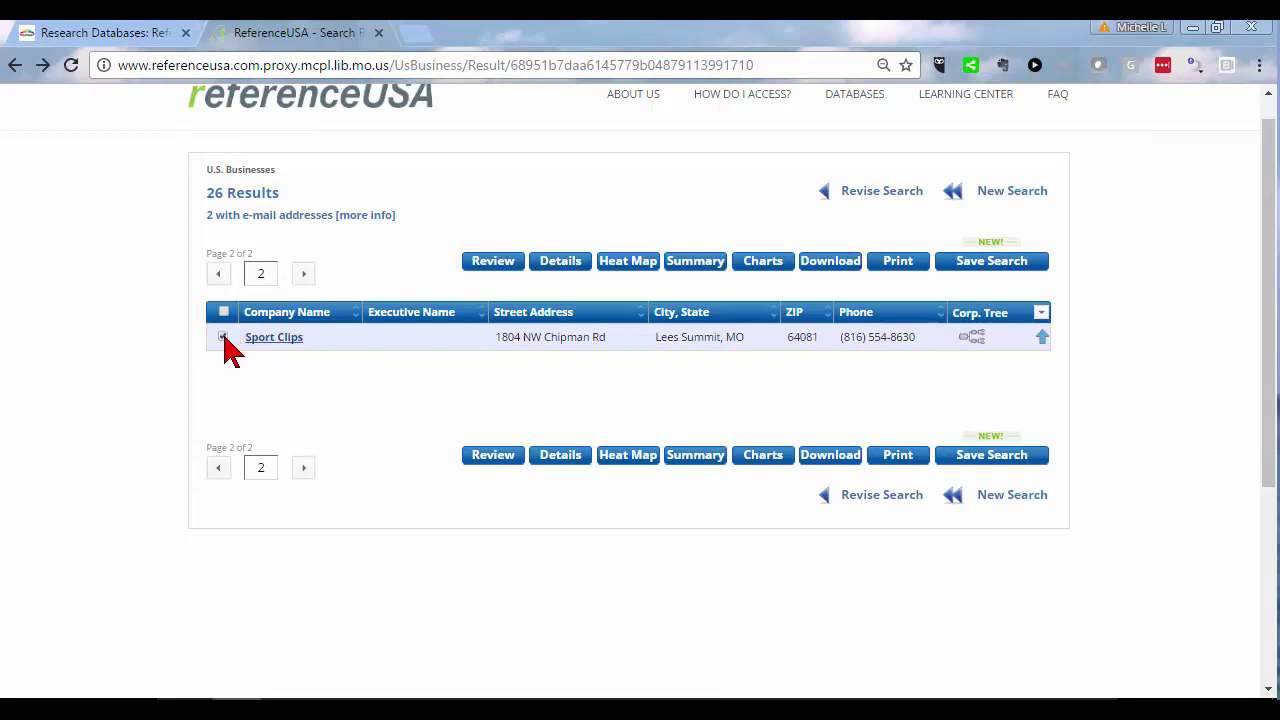
pyautogui.click(223, 337)
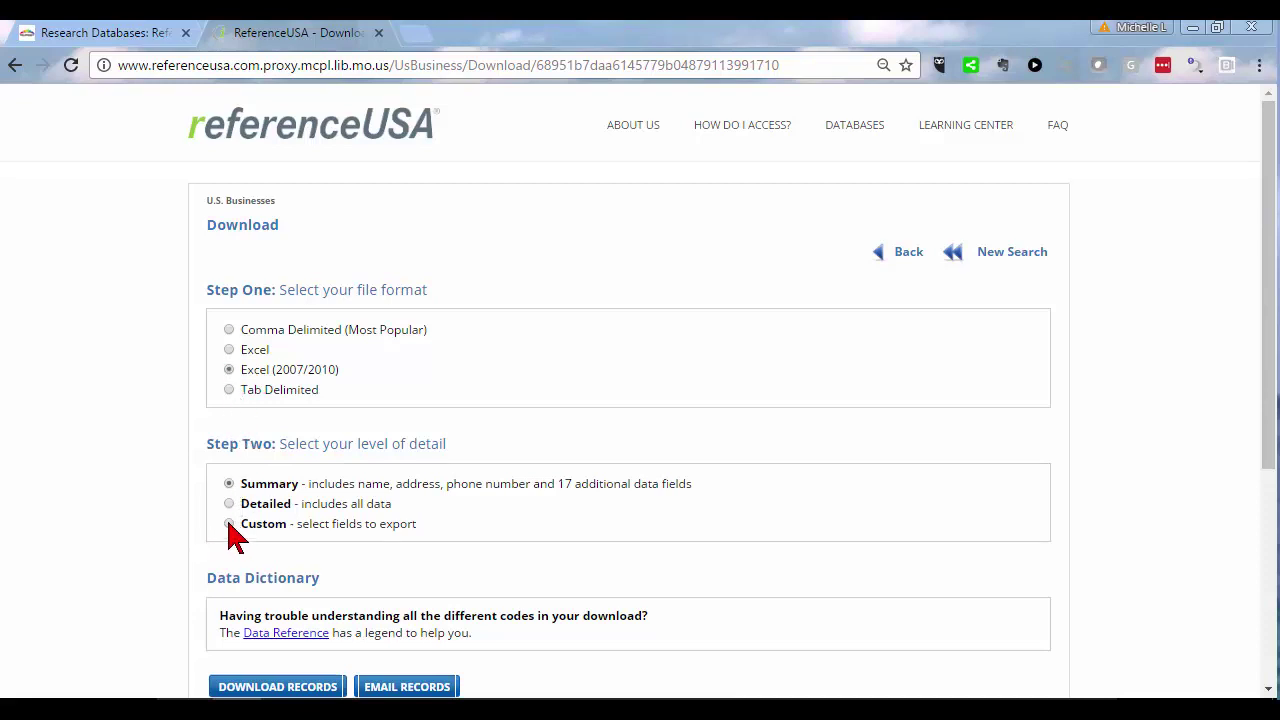
# Step: Choose the Custom level of detail, review the exportable fields, and download the selected records in Excel (2007/2010) format with the default fields
pyautogui.click(229, 524)
pyautogui.scroll(-3, 470, 470)
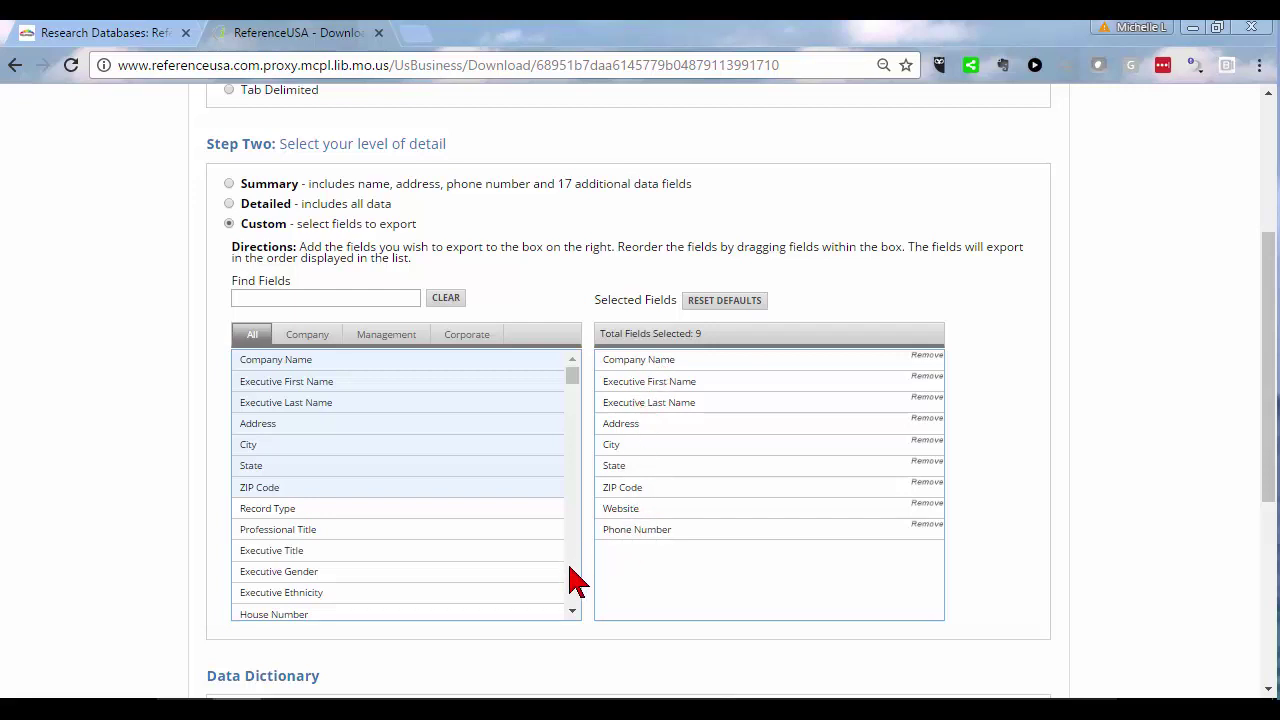
pyautogui.scroll(-5, 573, 580)
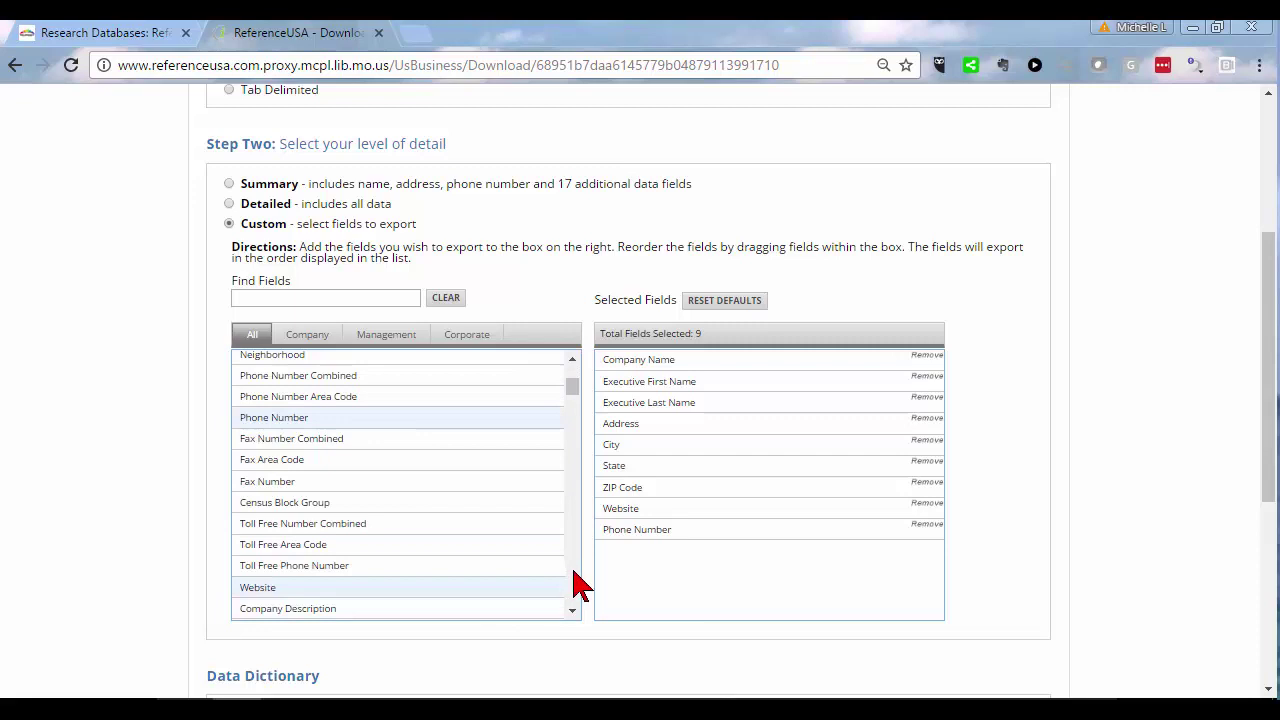
pyautogui.scroll(-12, 578, 585)
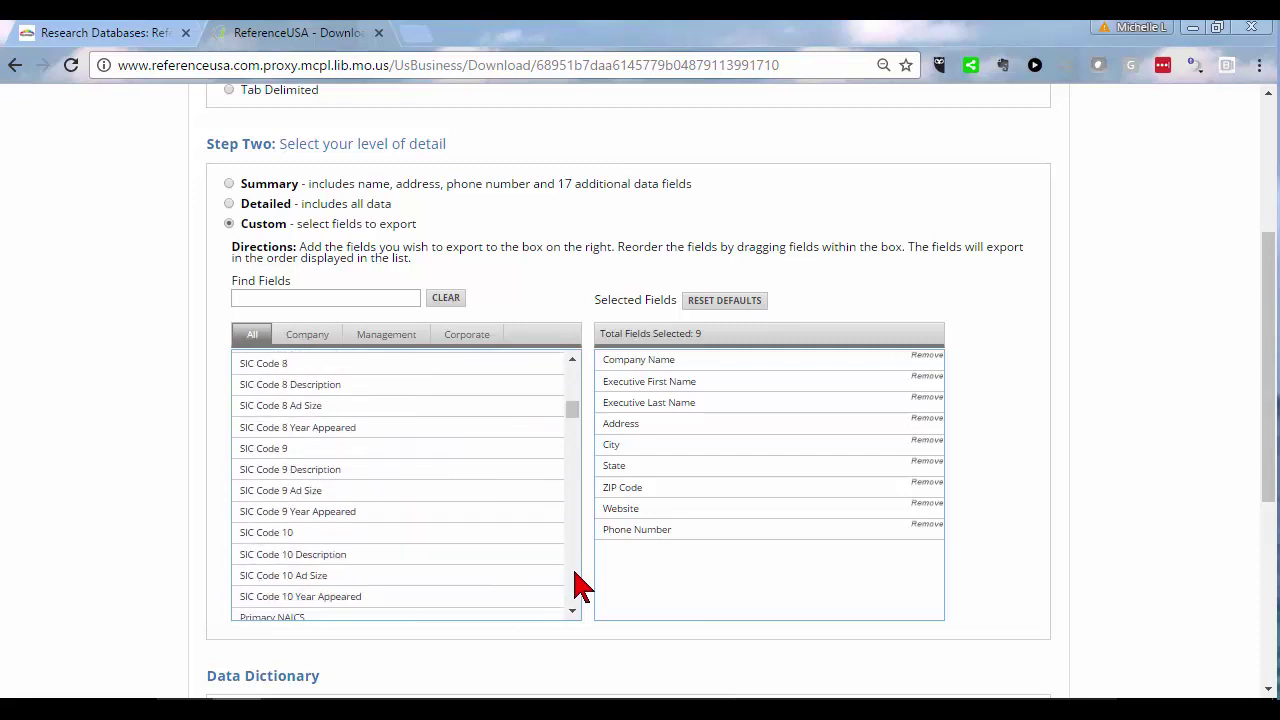
pyautogui.scroll(12, 572, 388)
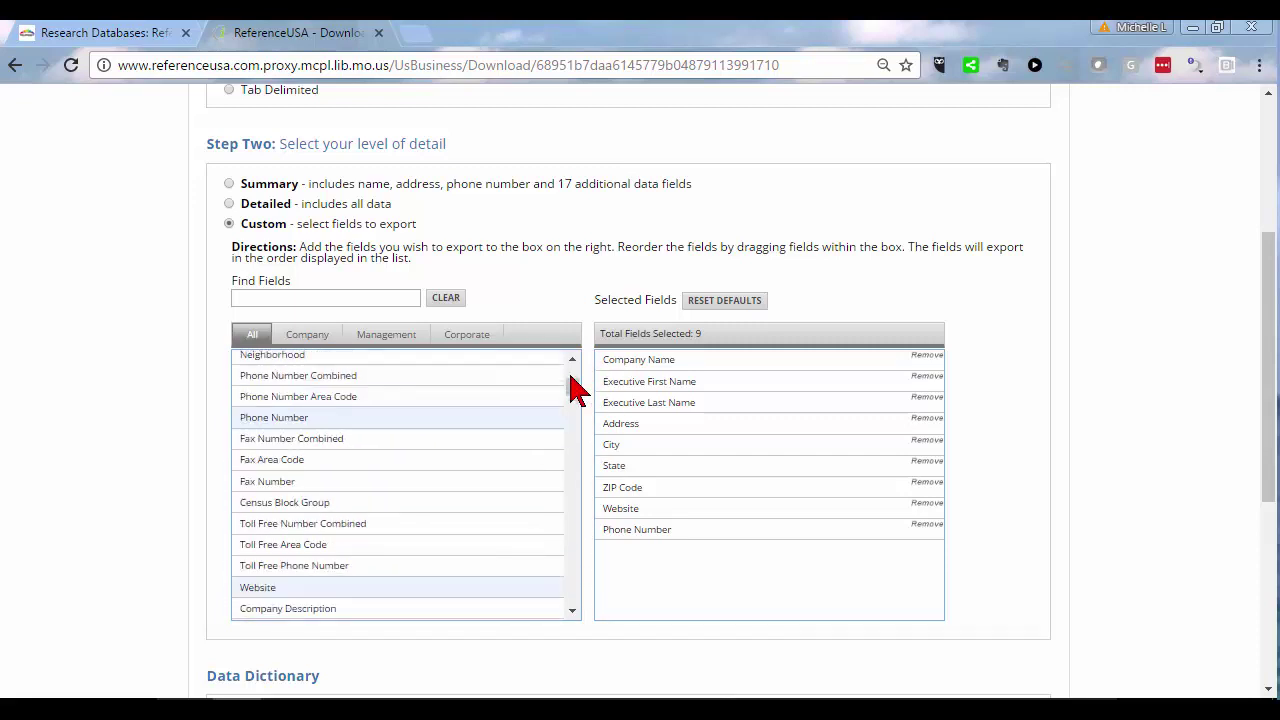
pyautogui.moveTo(571, 376); pyautogui.dragTo(576, 361)
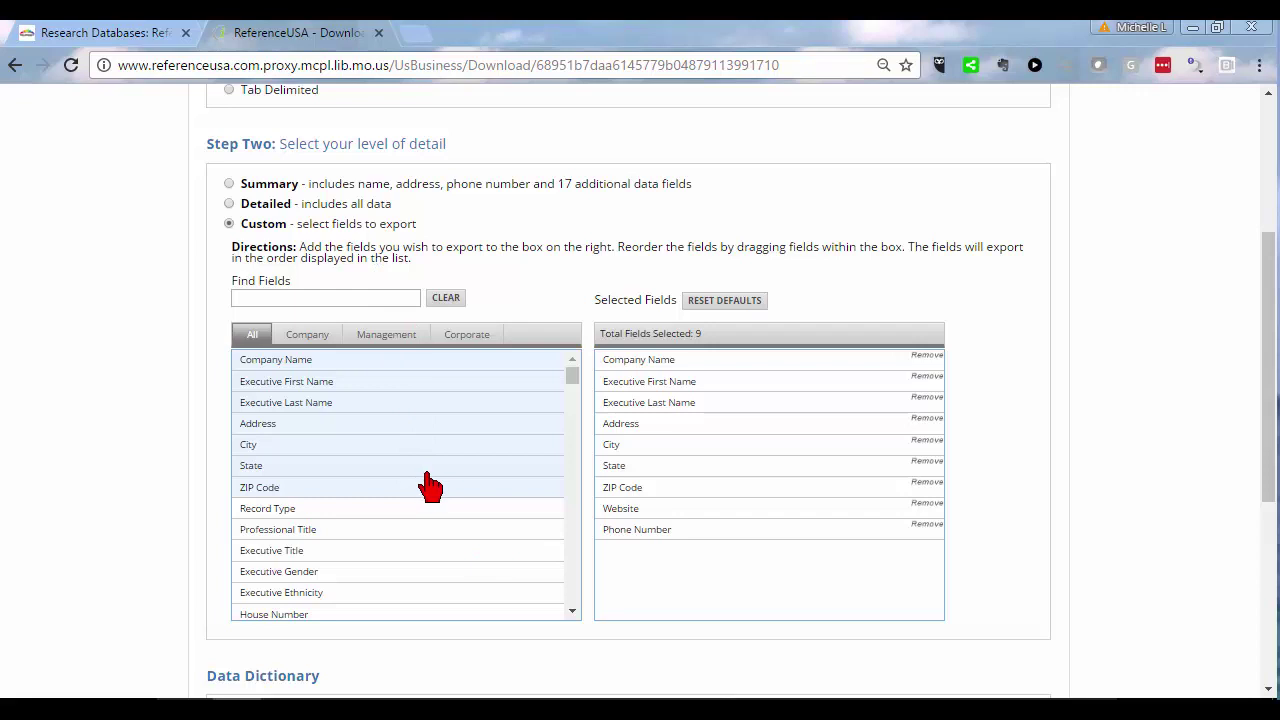
pyautogui.scroll(-4, 553, 542)
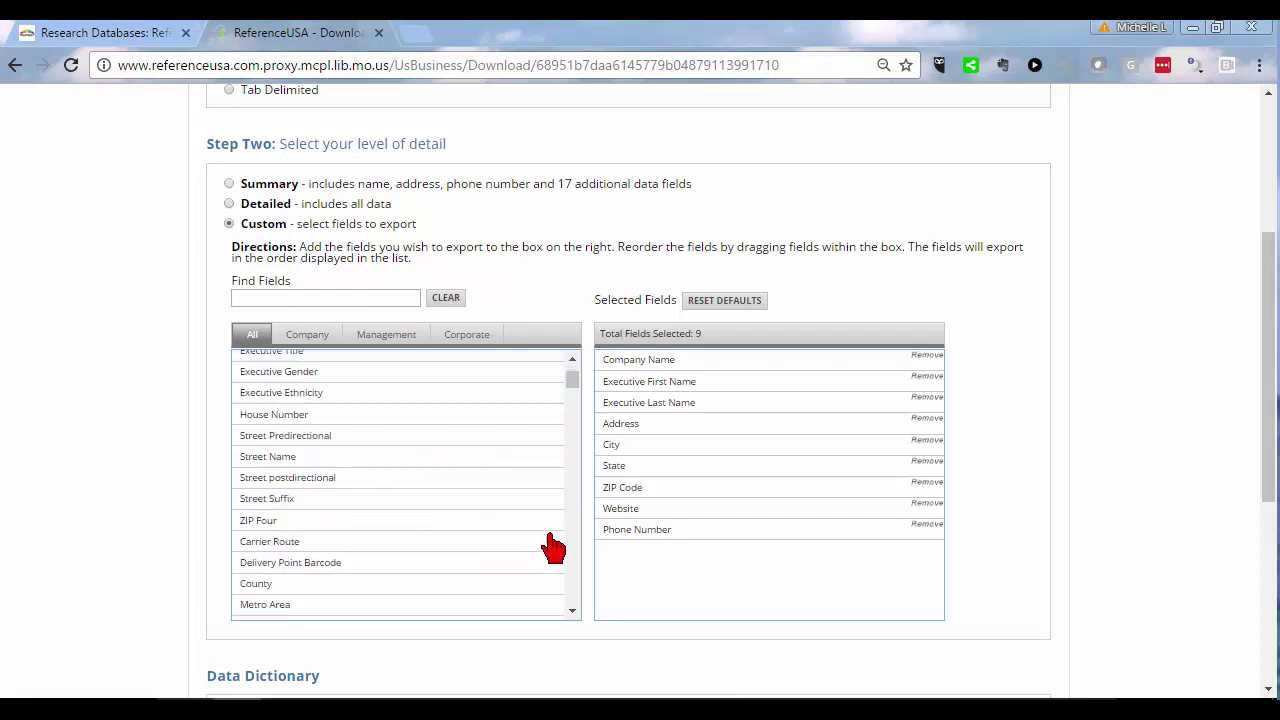
pyautogui.scroll(4, 558, 548)
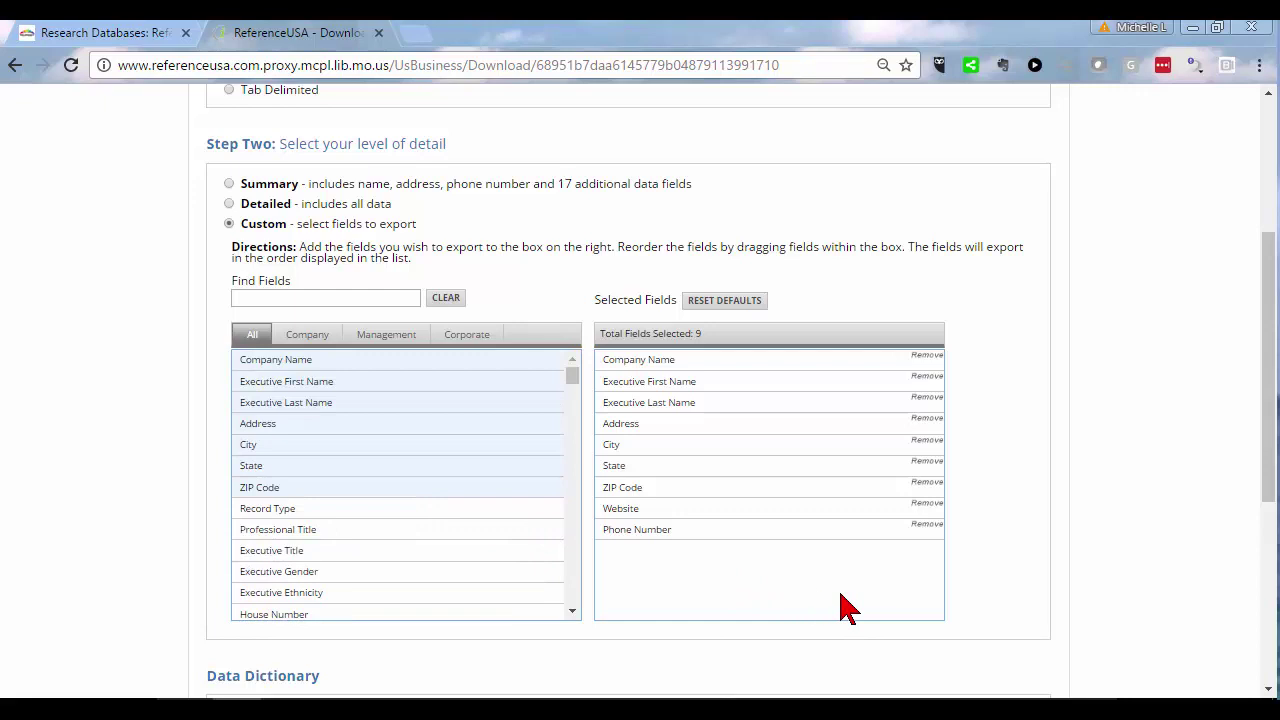
pyautogui.scroll(-2, 840, 600)
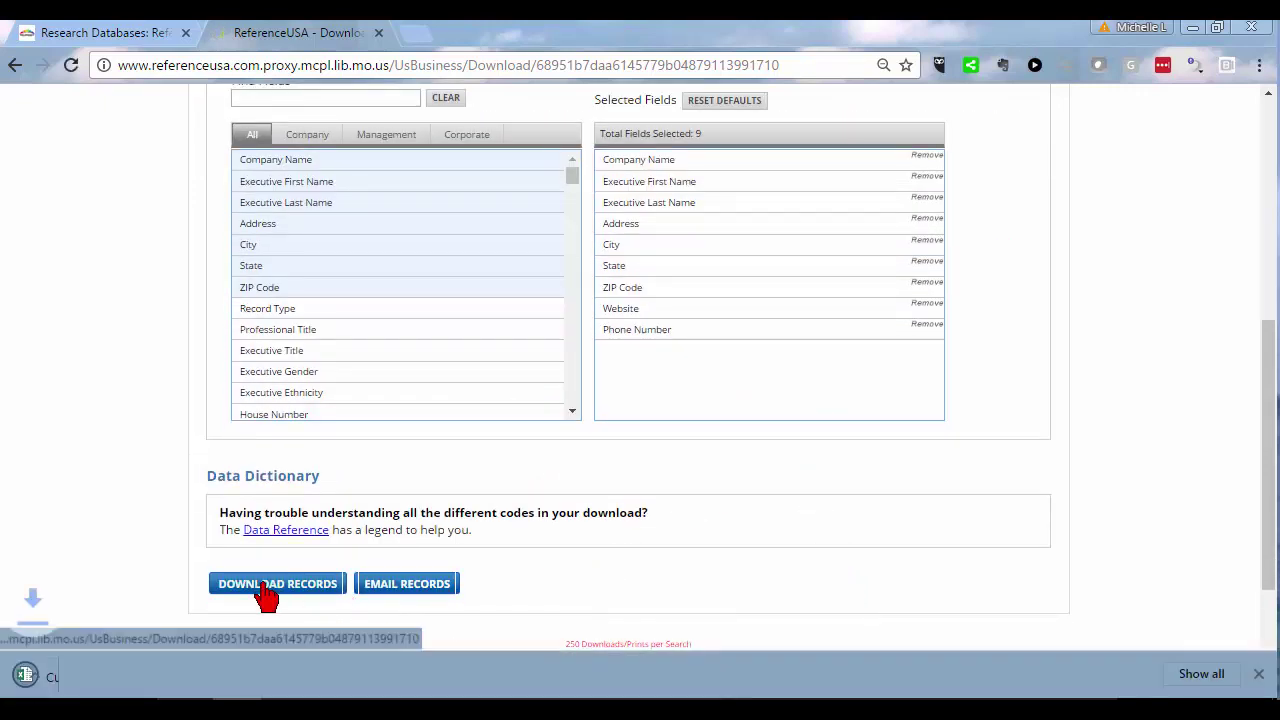
# Step: Open the downloaded records file in Excel, examine the exported salon columns, and return to the ReferenceUSA download page
pyautogui.click(138, 680)
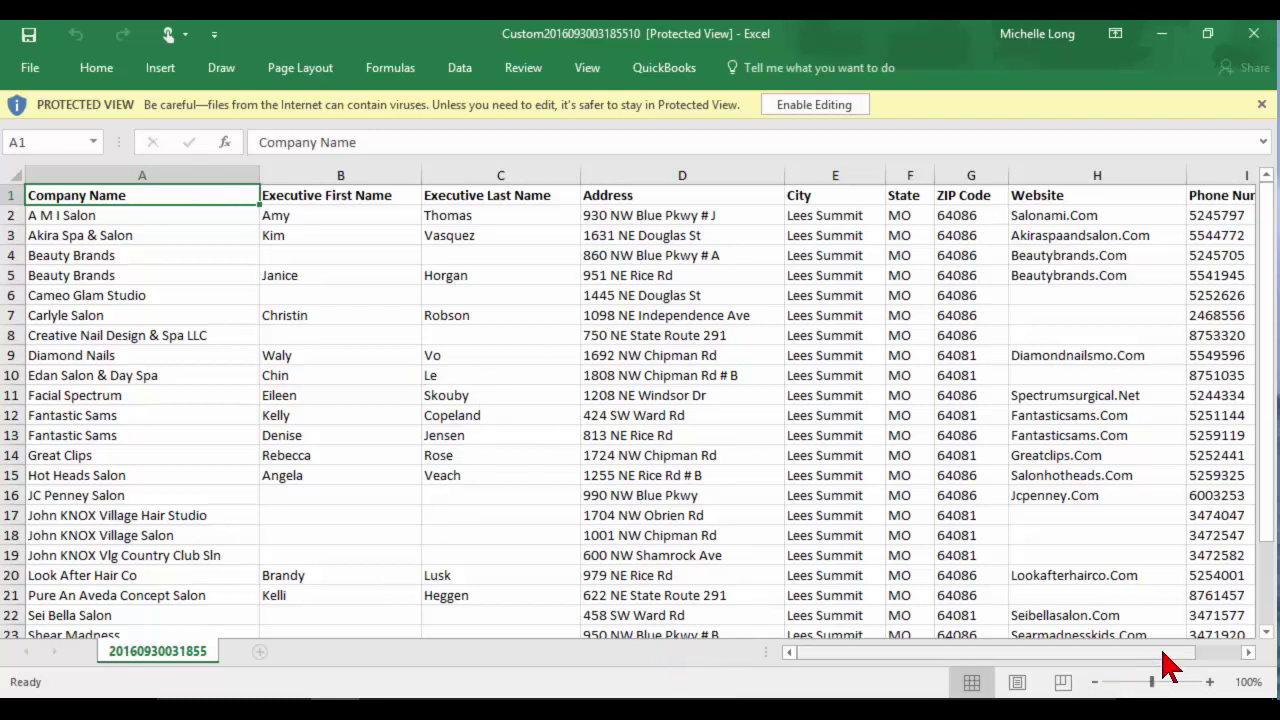
pyautogui.moveTo(1164, 652); pyautogui.dragTo(1075, 648)
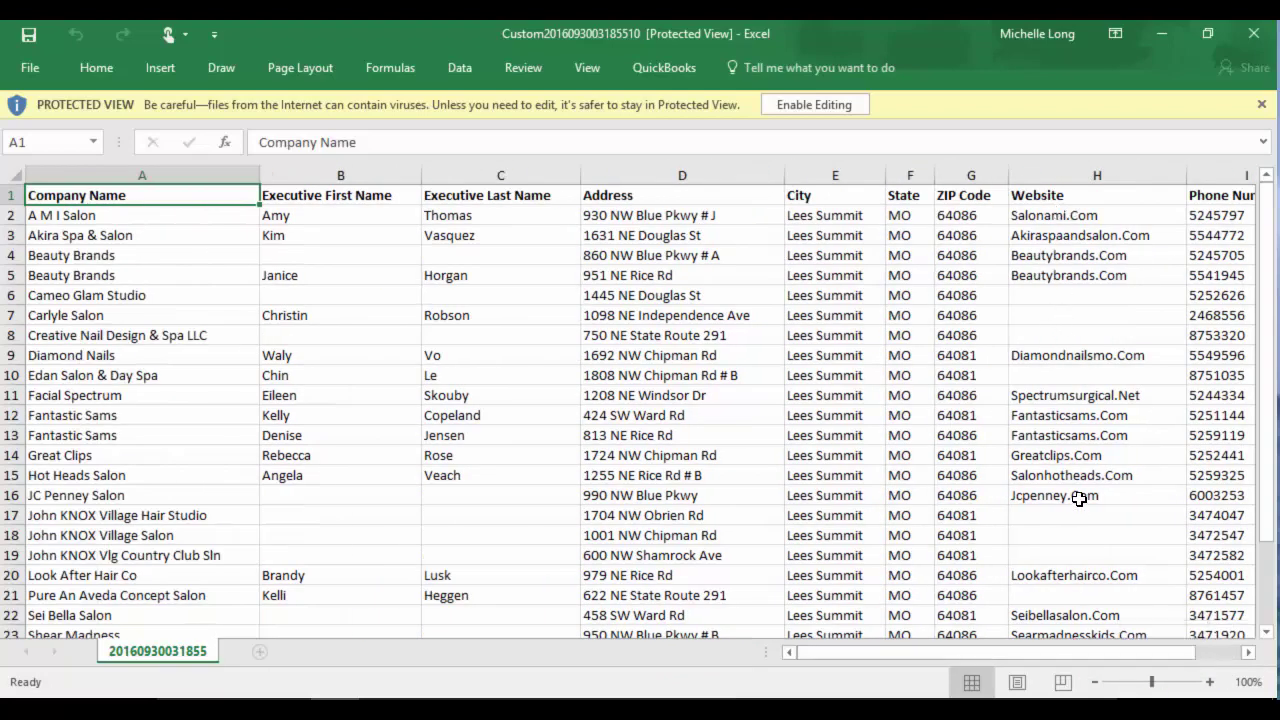
pyautogui.click(1162, 35)
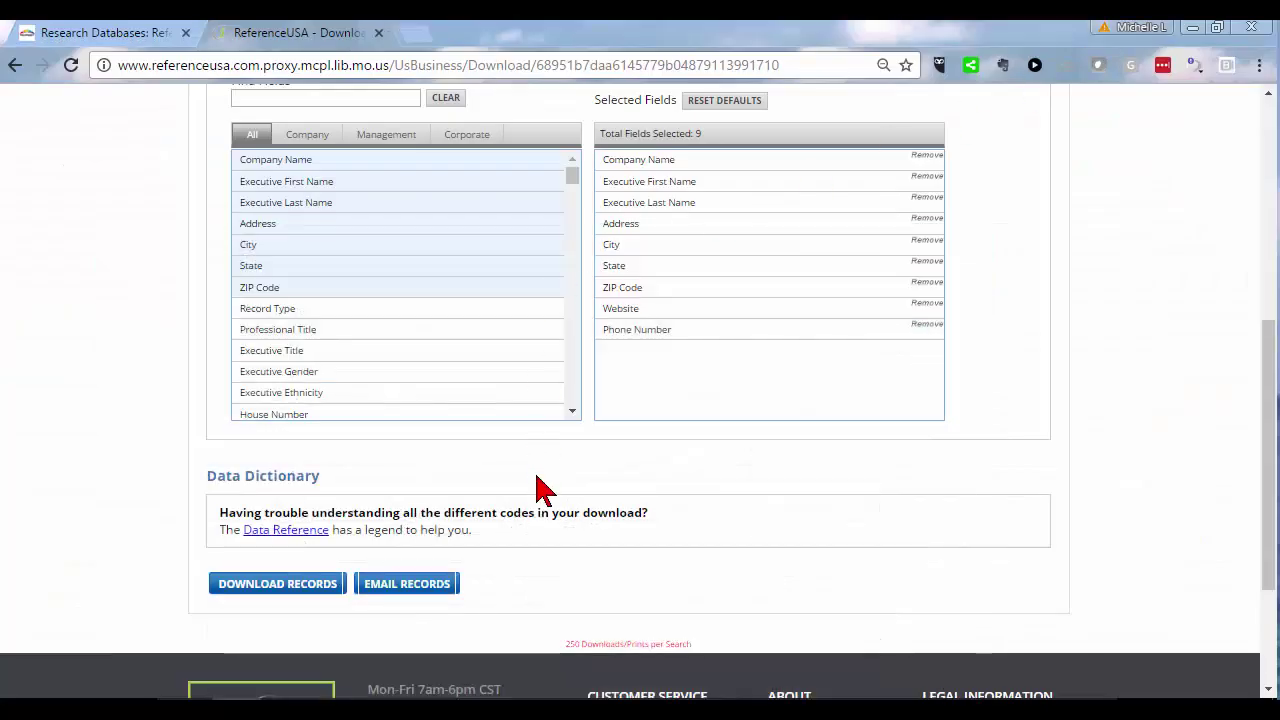
# Step: Return to the ReferenceUSA home page and open the advanced search of the U.S. Standard White Pages database
pyautogui.scroll(5, 486, 508)
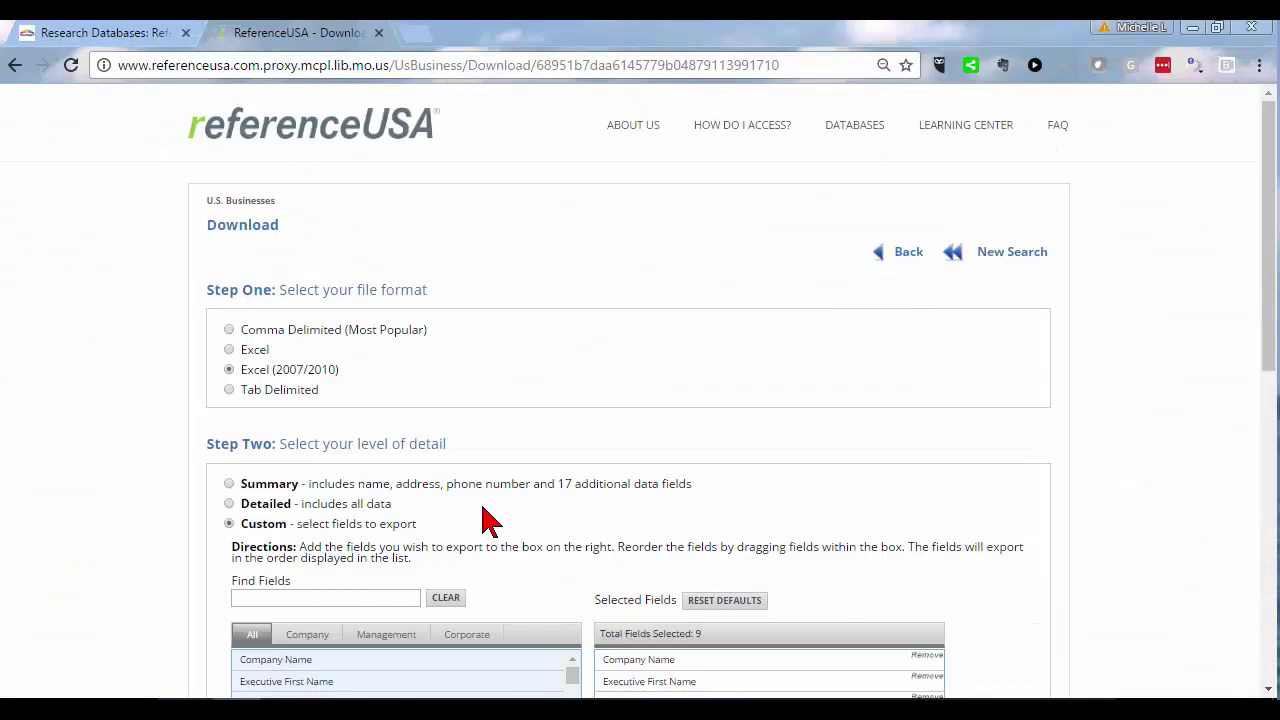
pyautogui.click(333, 124)
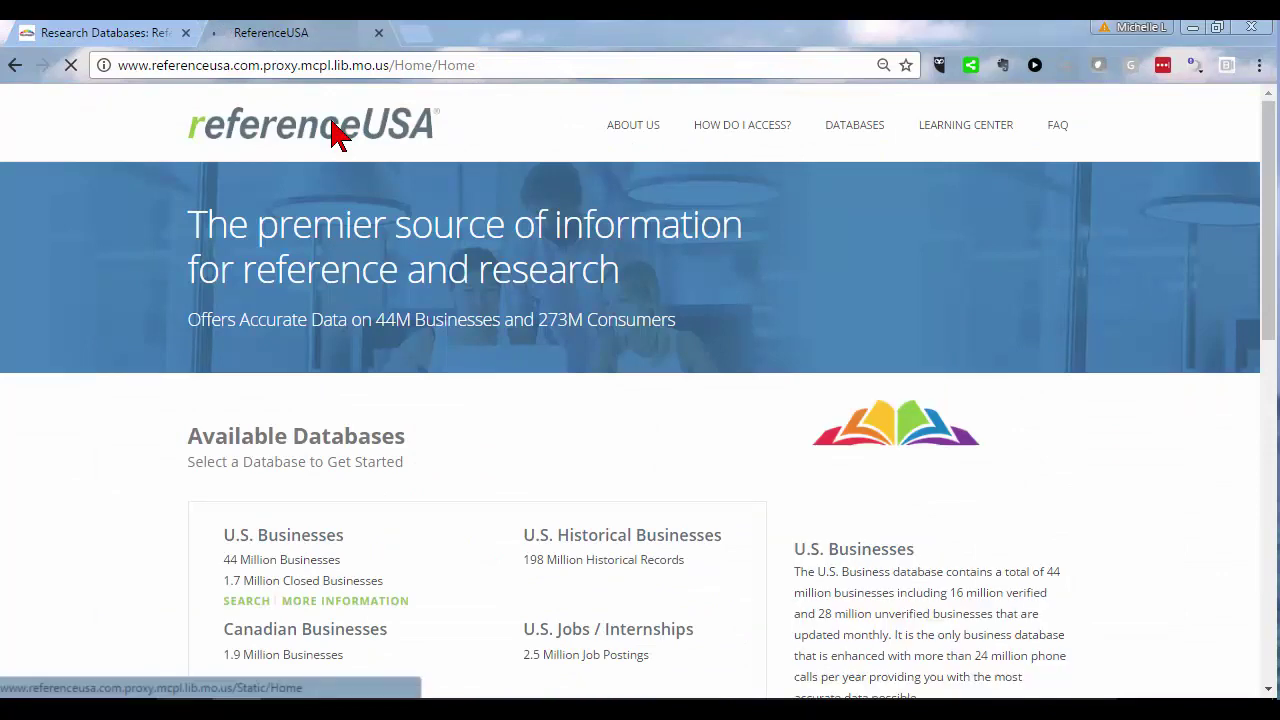
pyautogui.scroll(-4, 445, 440)
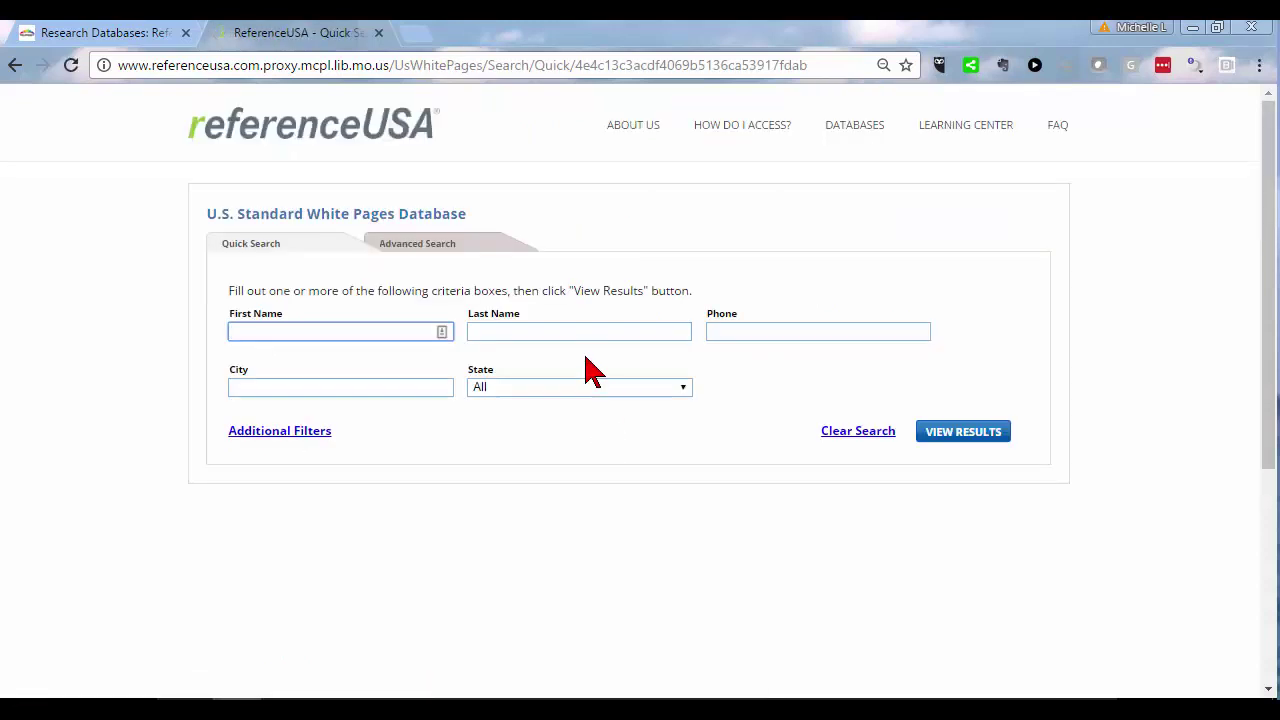
pyautogui.click(441, 250)
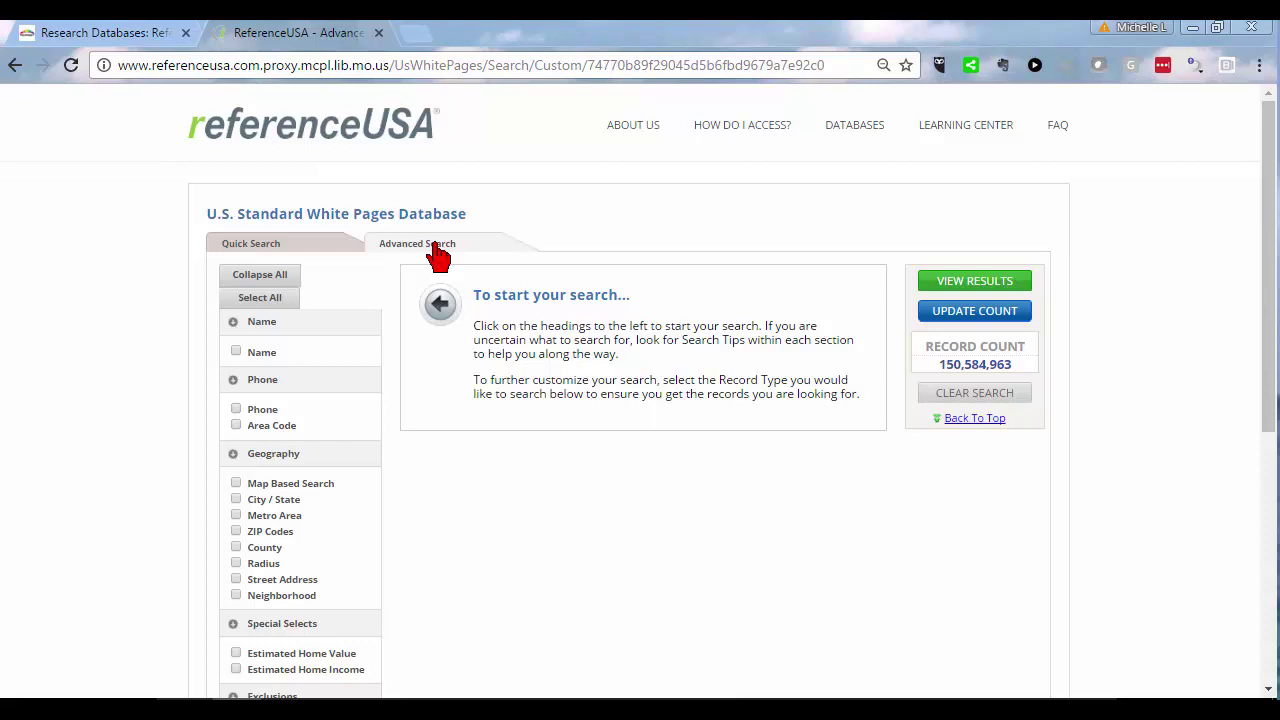
# Step: Collapse the Name and Phone criteria groups and add a ZIP Codes filter for 64086 and 64081
pyautogui.click(289, 330)
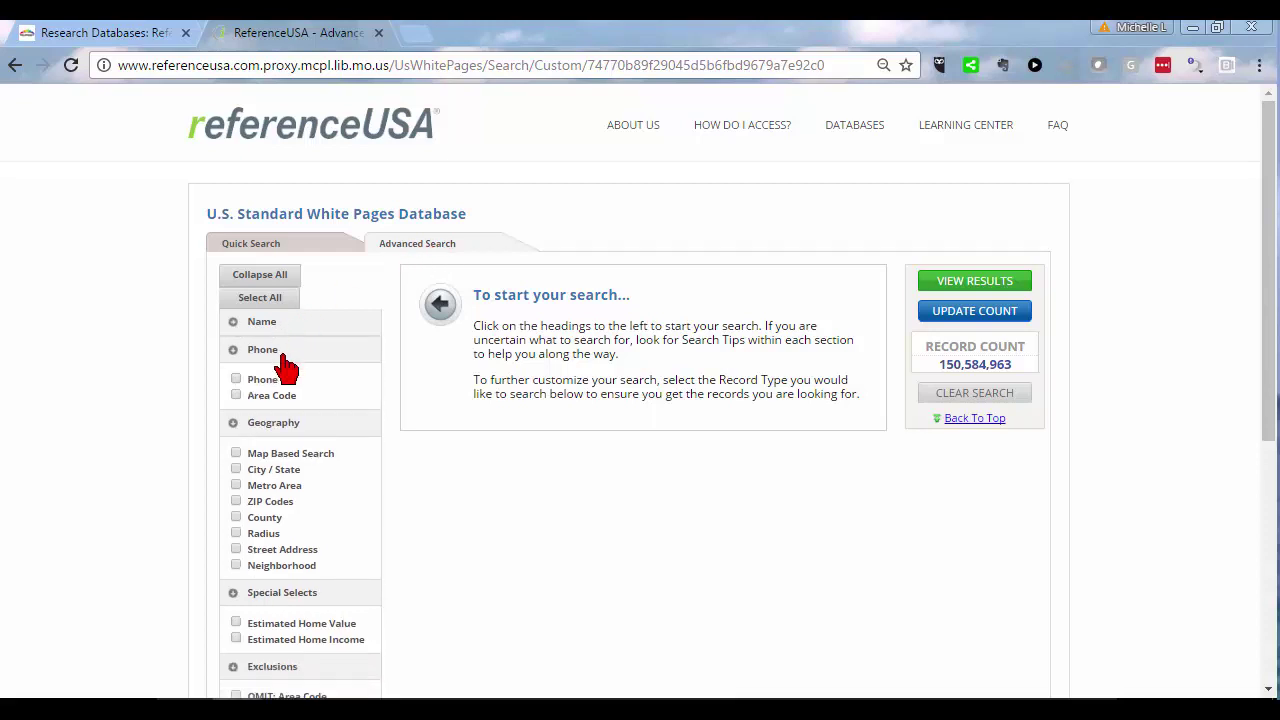
pyautogui.click(268, 358)
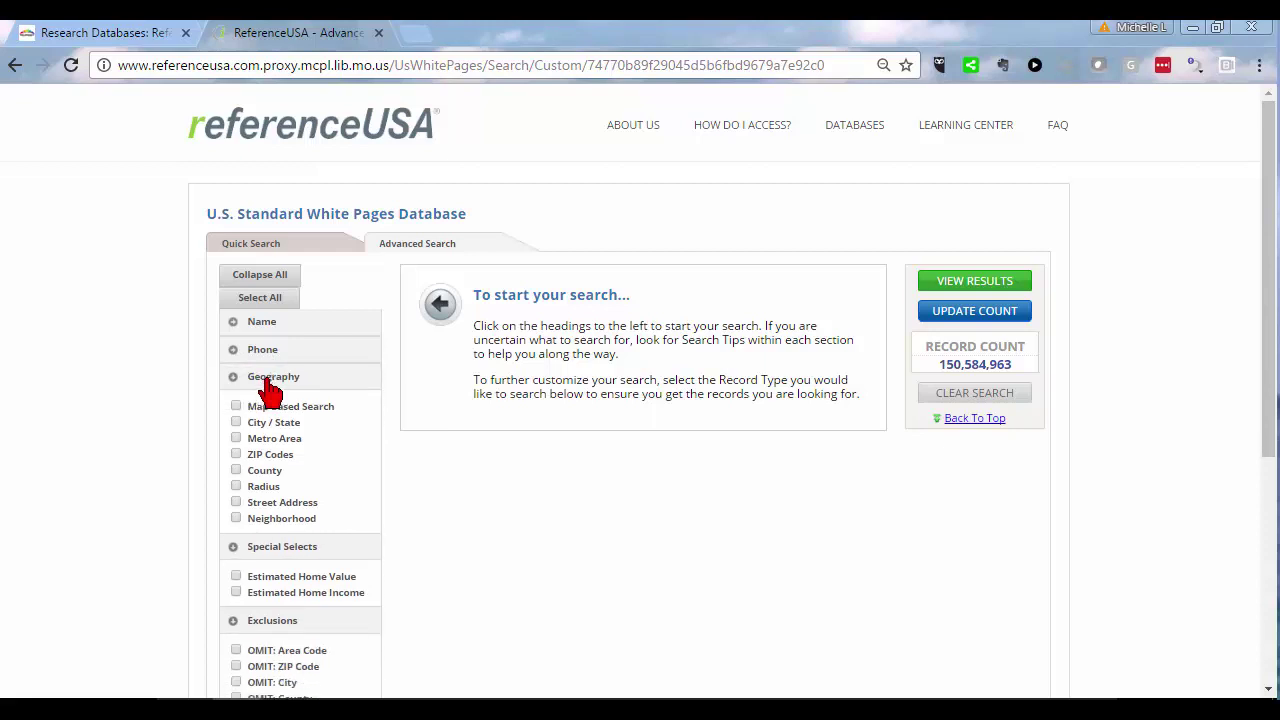
pyautogui.click(236, 455)
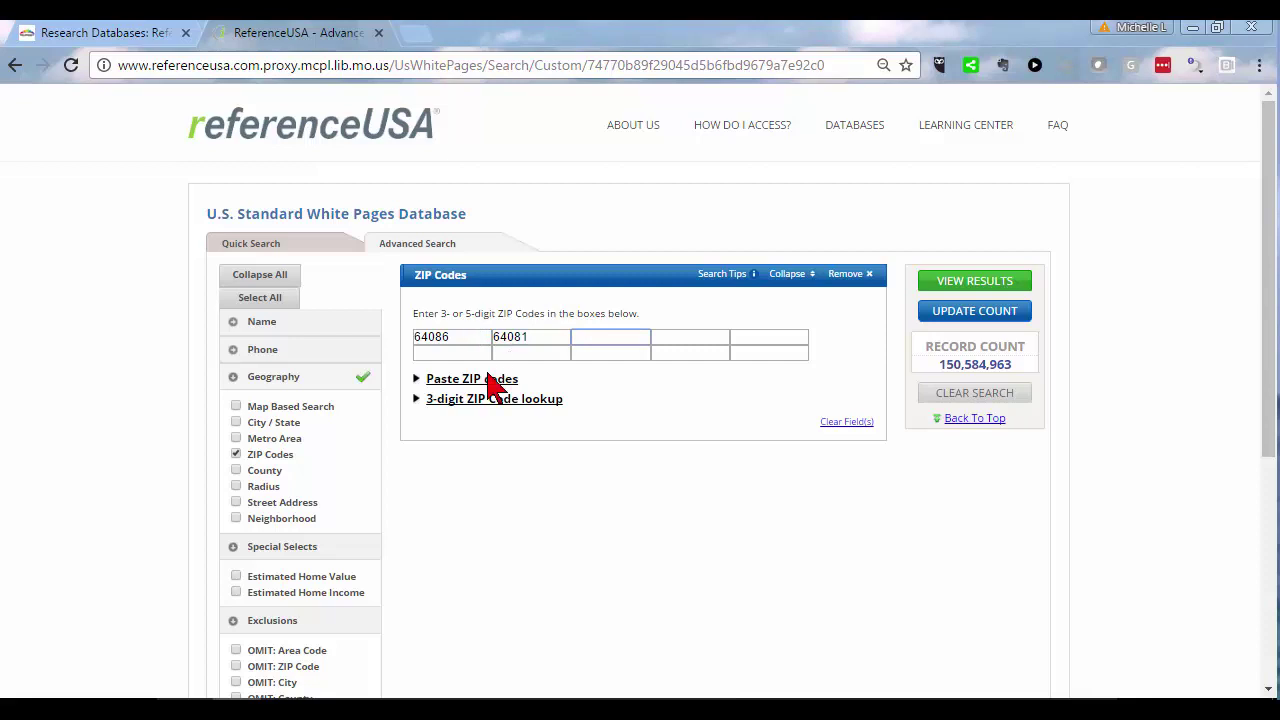
# Step: Filter by Estimated Home Income of $300,000 - $399,999, $400,000 - $499,999 and $500,000 Plus, and view the results
pyautogui.scroll(-1, 362, 505)
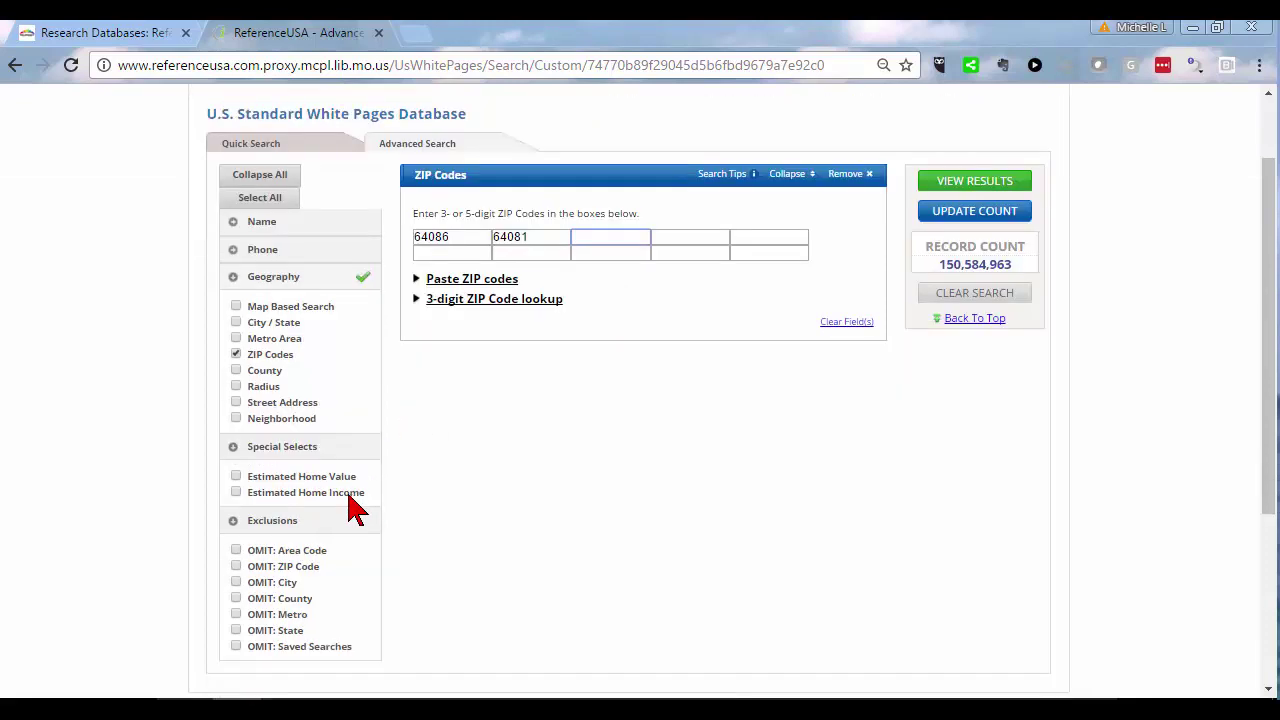
pyautogui.click(236, 492)
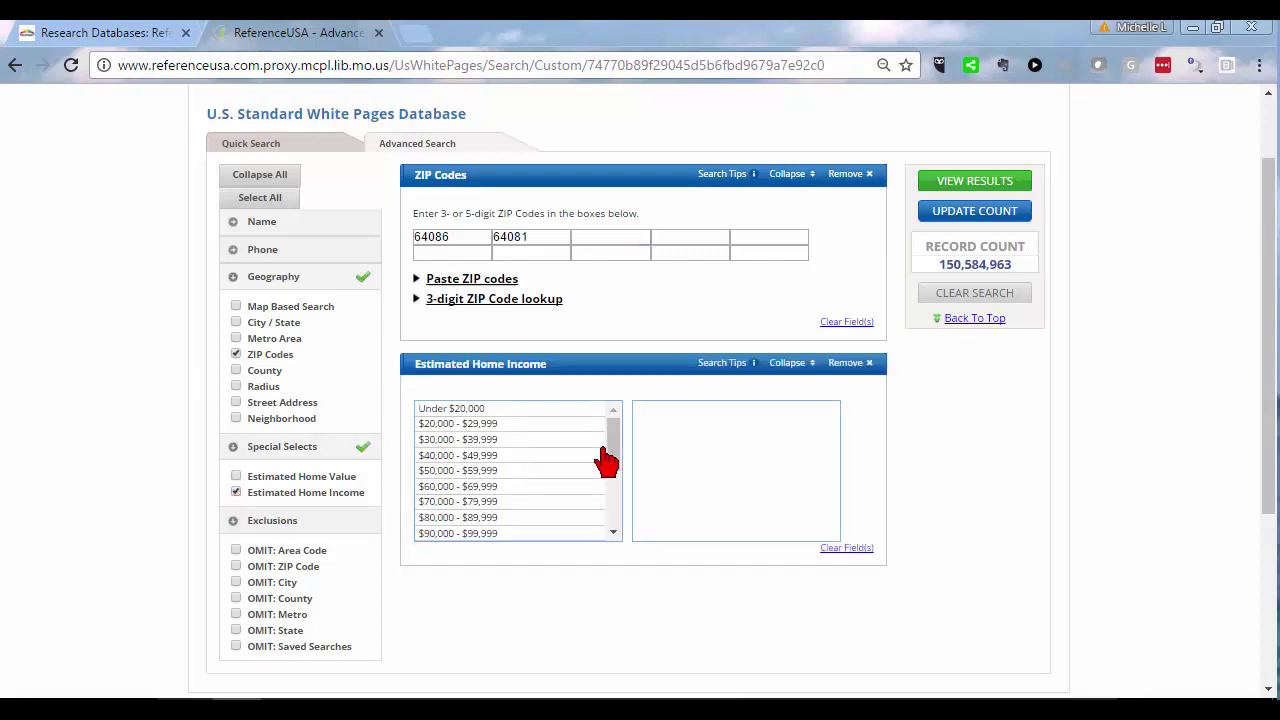
pyautogui.scroll(-3, 470, 530)
pyautogui.click(463, 501)
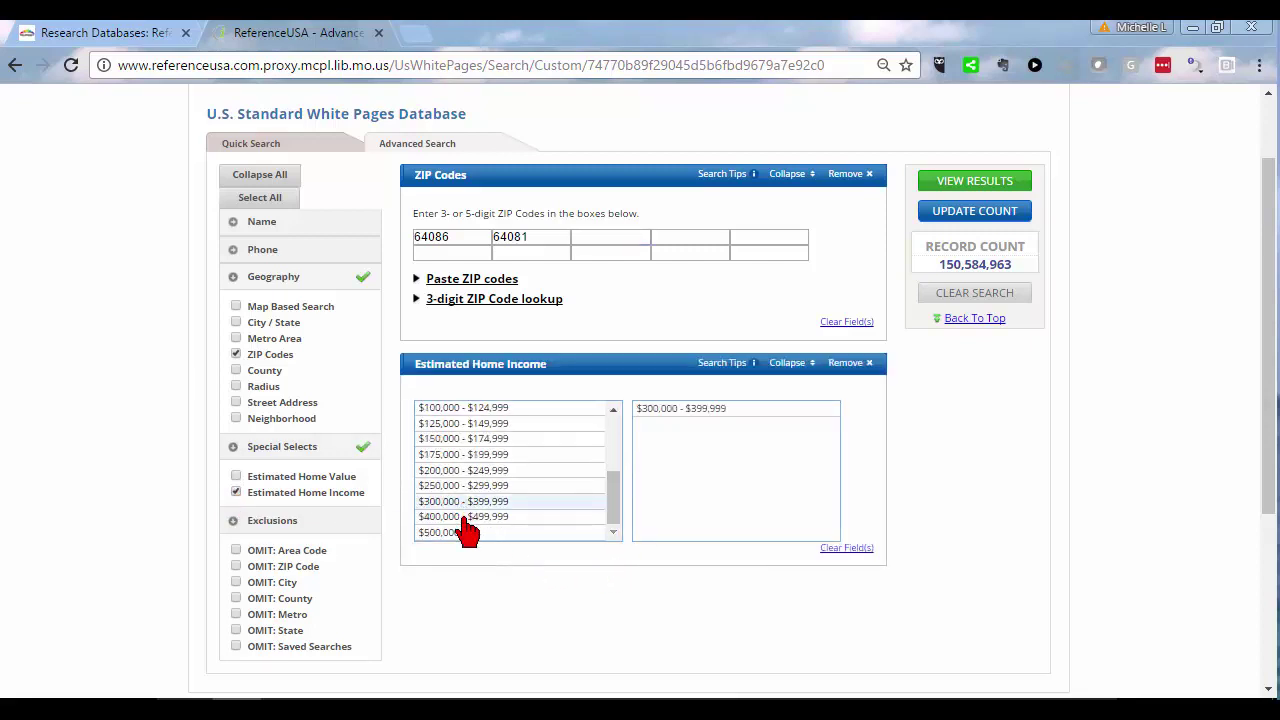
pyautogui.click(463, 516)
pyautogui.click(464, 534)
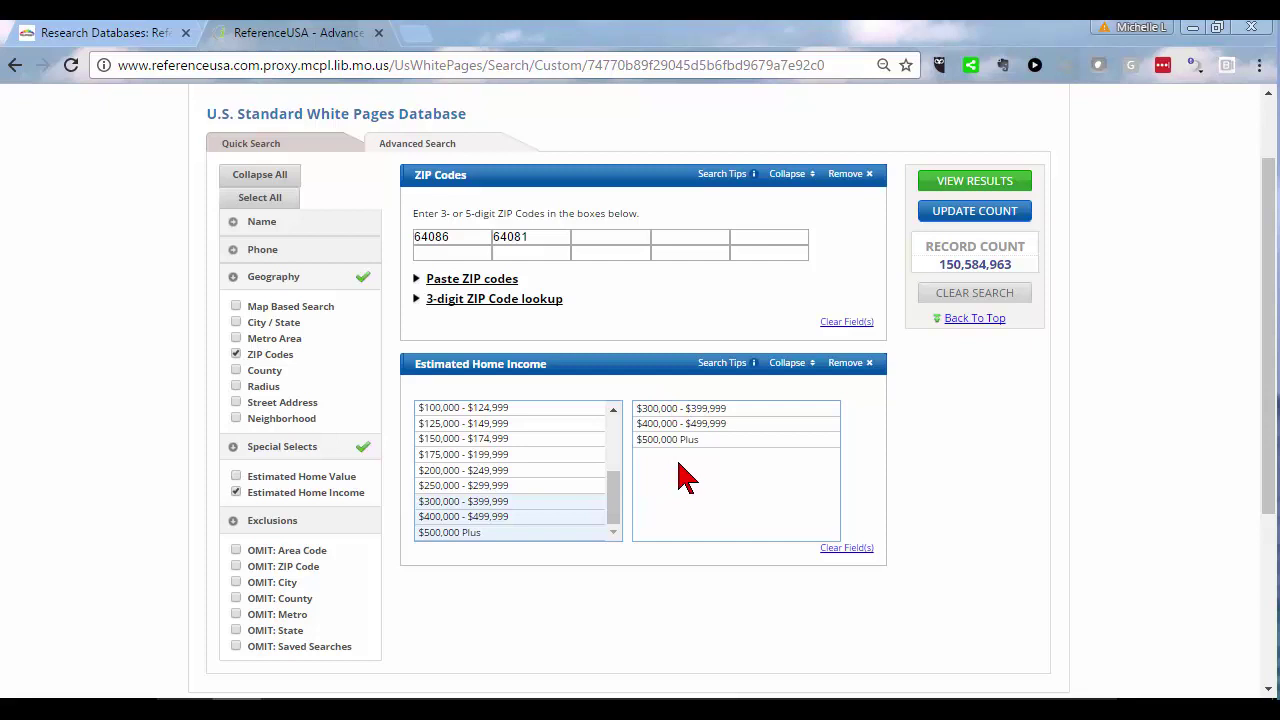
pyautogui.click(975, 187)
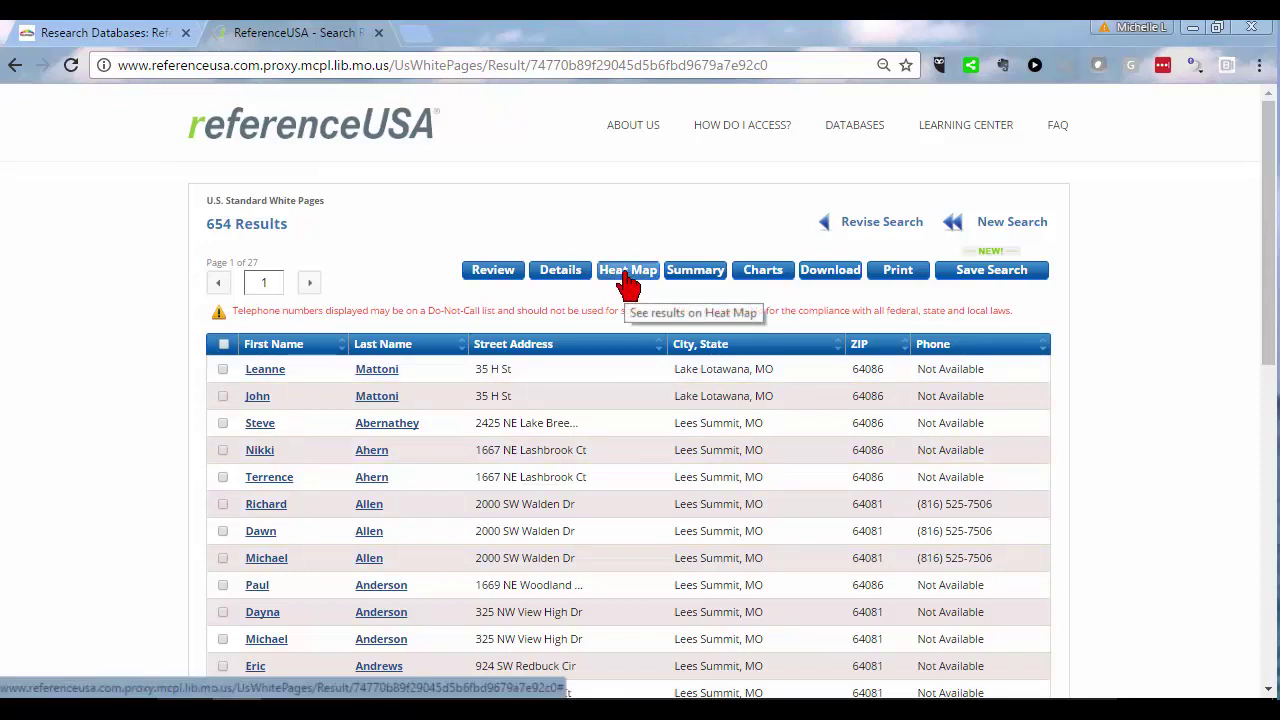
# Step: Open the heat map of the results and examine the high-density clusters west of Lee's Summit around SW 3rd St
pyautogui.click(627, 283)
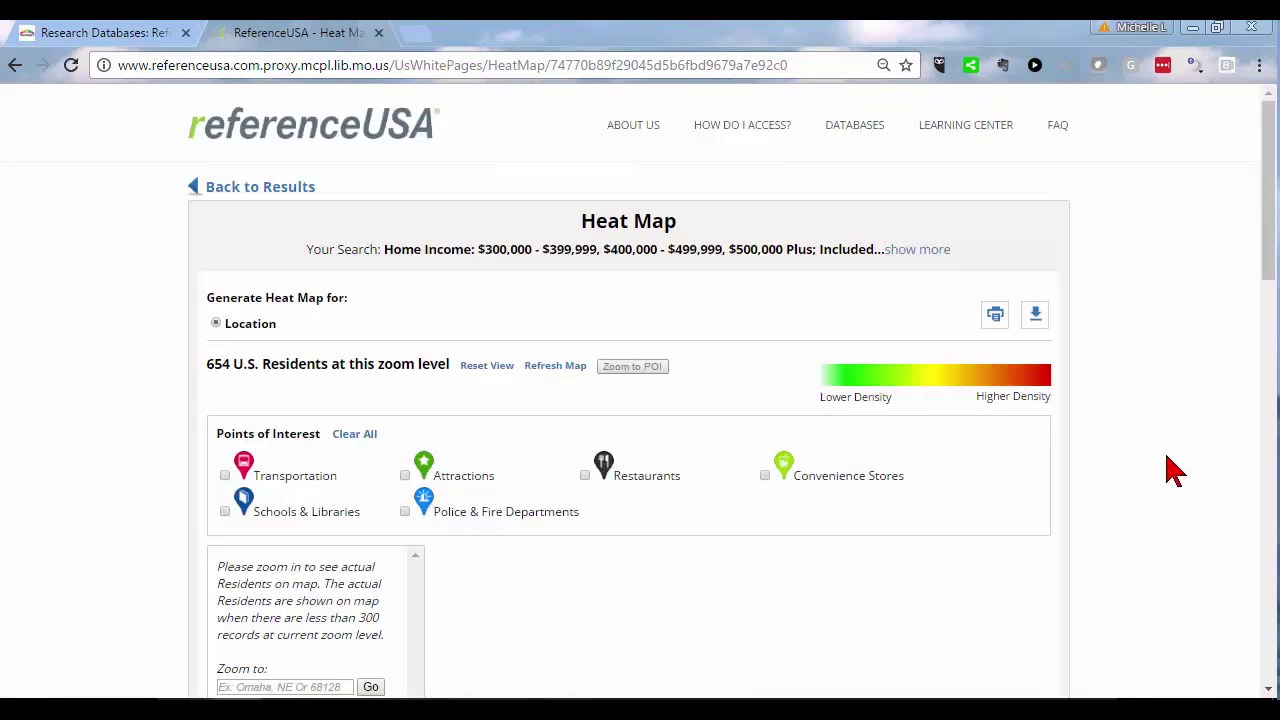
pyautogui.scroll(-4, 1189, 380)
pyautogui.scroll(-5, 1193, 382)
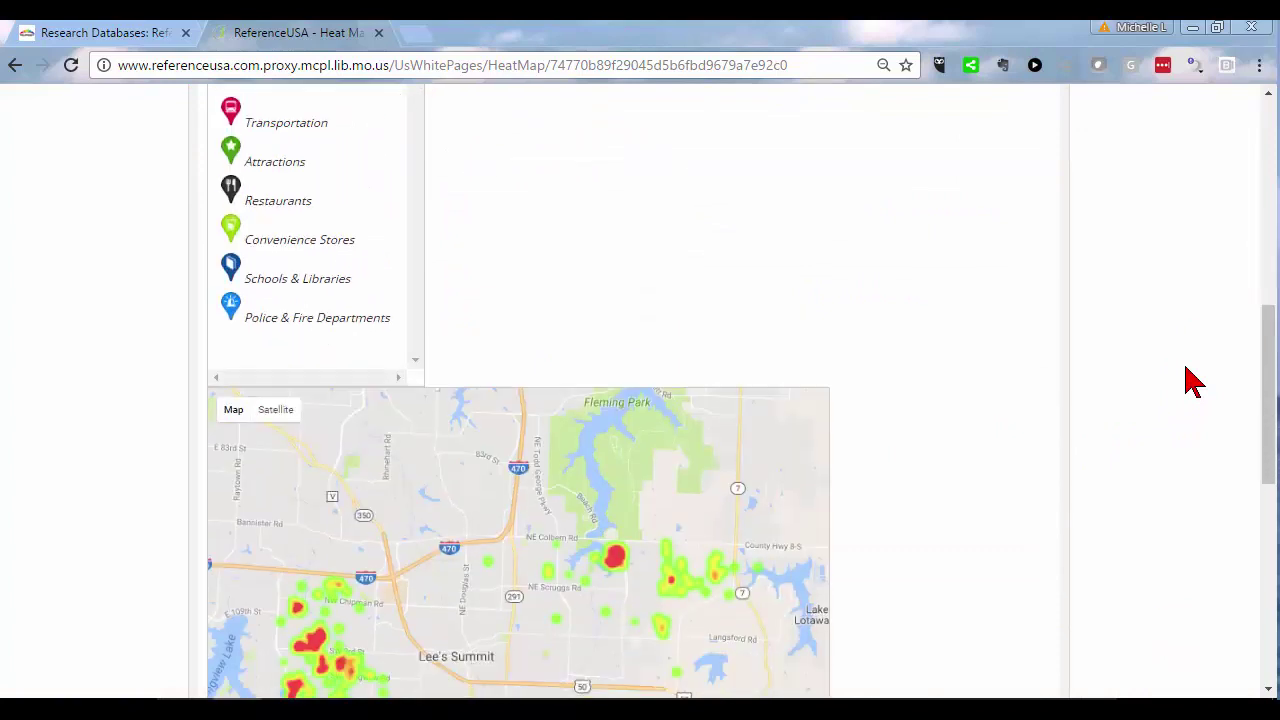
pyautogui.scroll(-1, 1193, 382)
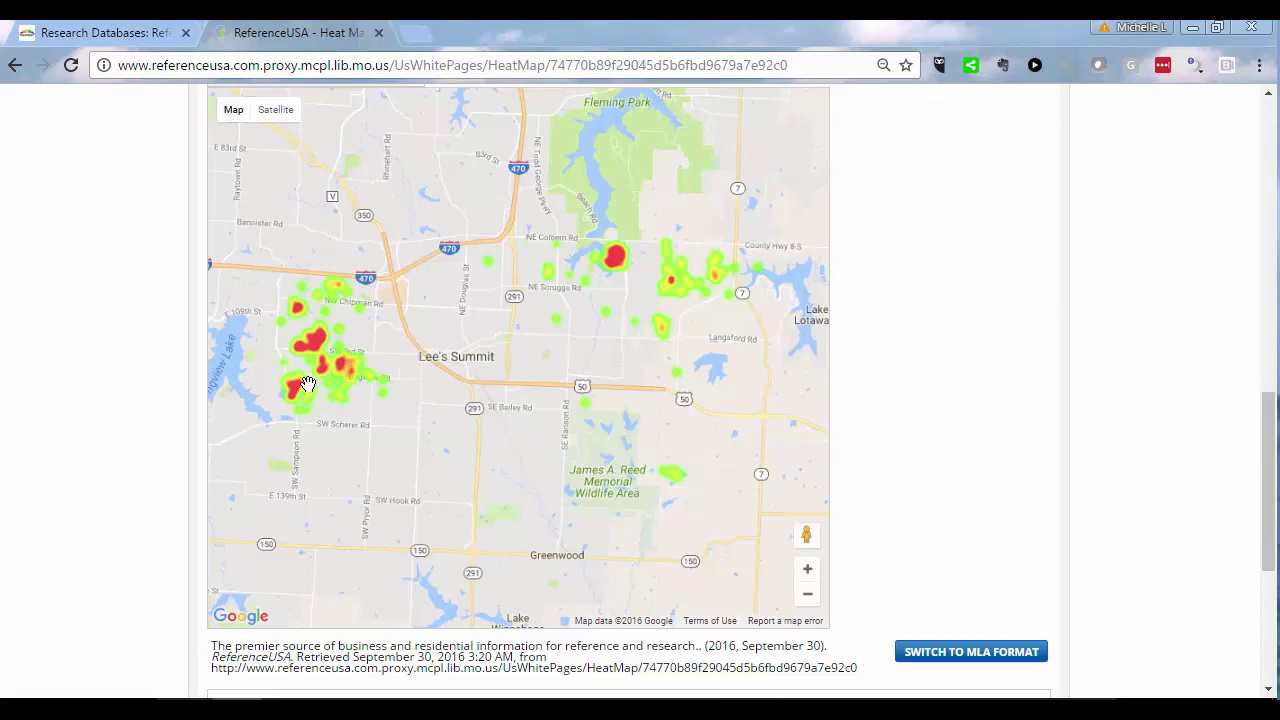
pyautogui.scroll(1, 307, 384)
pyautogui.scroll(1, 325, 322)
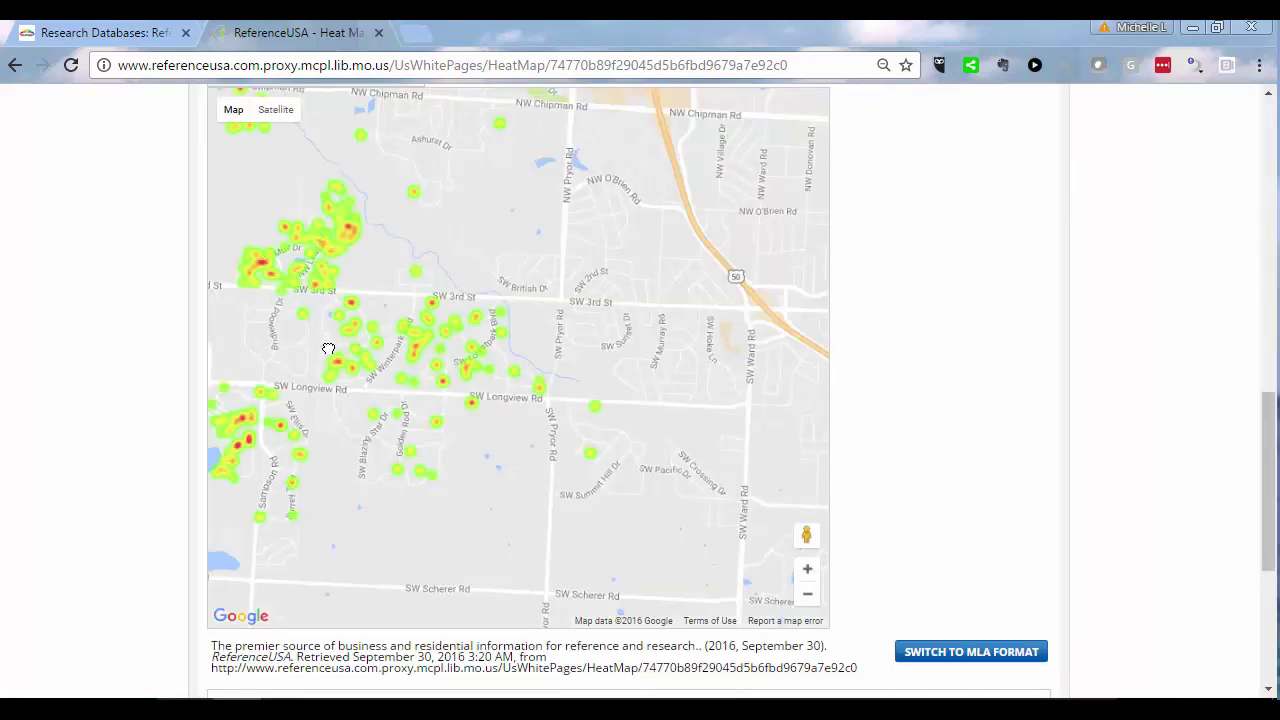
pyautogui.moveTo(328, 349); pyautogui.dragTo(458, 373)
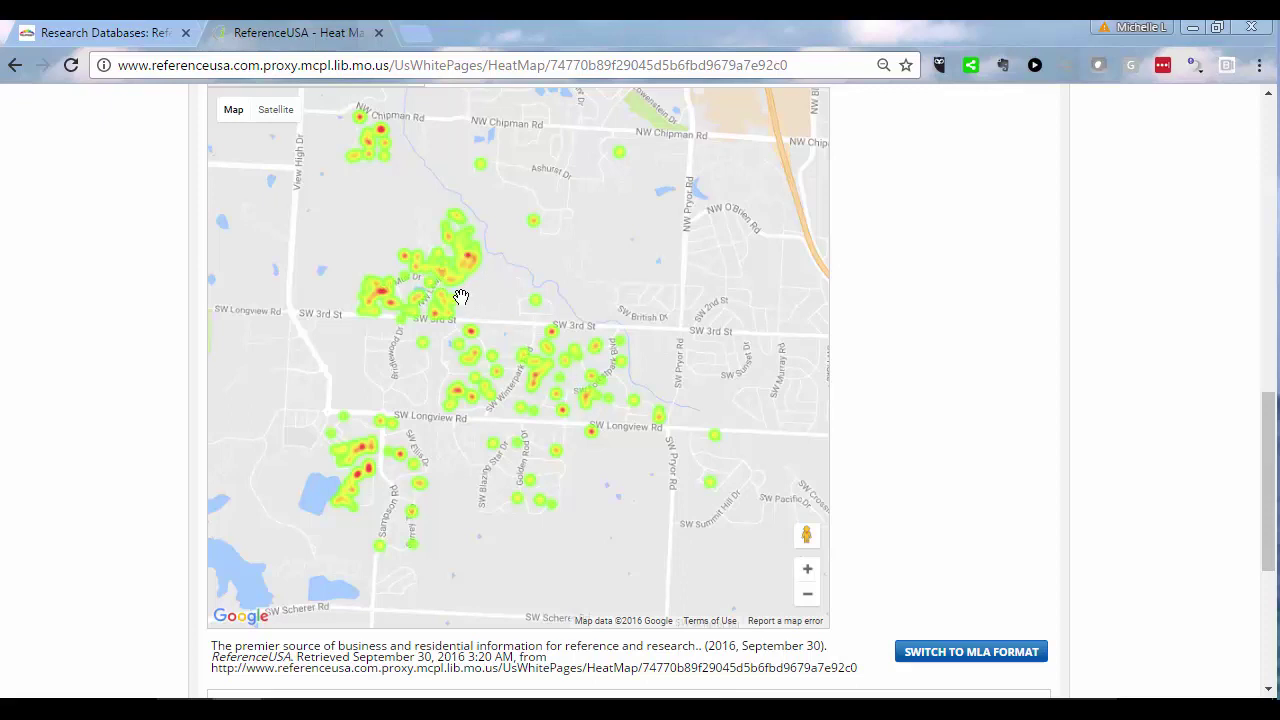
# Step: Inspect a resident marker near SW Winterpark Blvd at individual-pin level, and return to the results list
pyautogui.scroll(3, 537, 382)
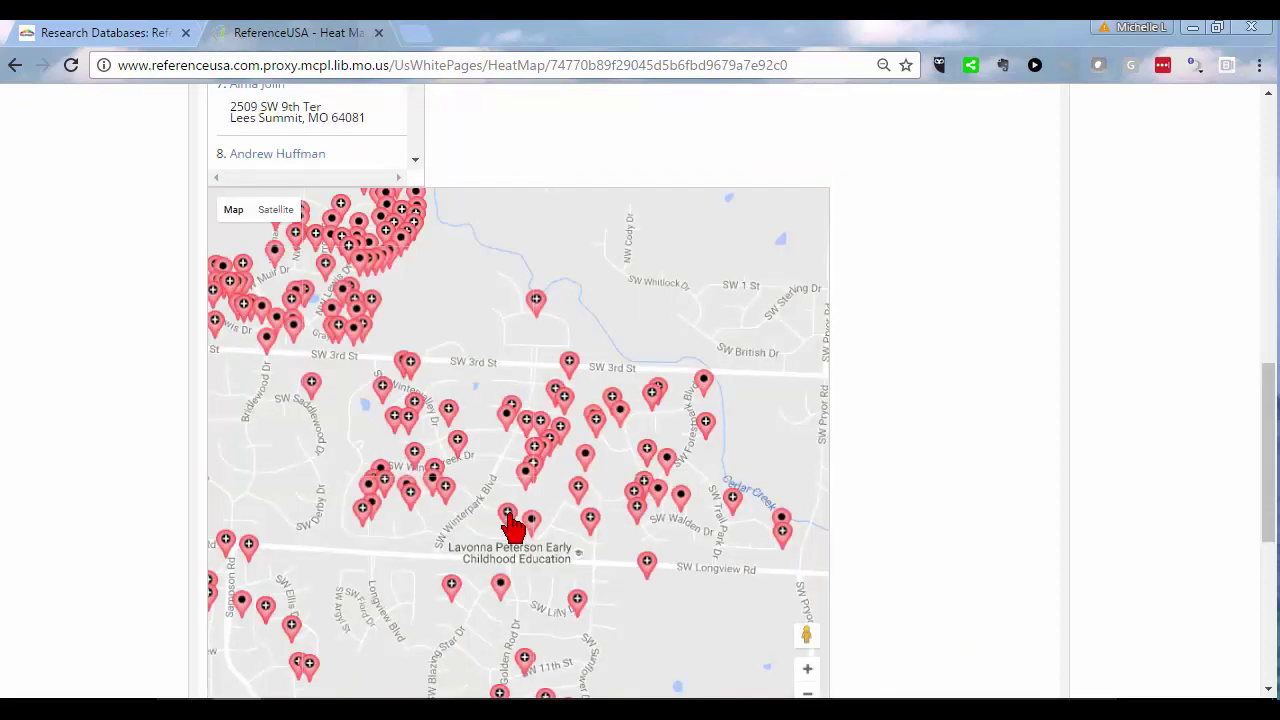
pyautogui.click(511, 524)
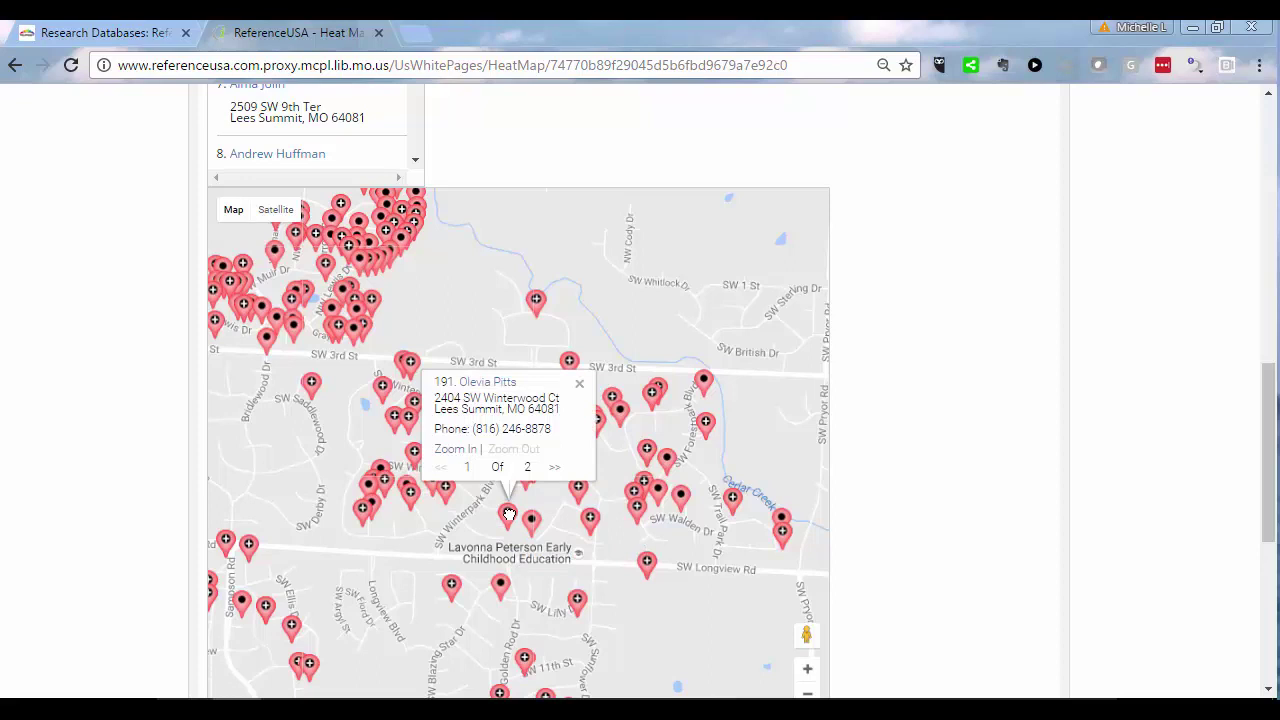
pyautogui.click(579, 384)
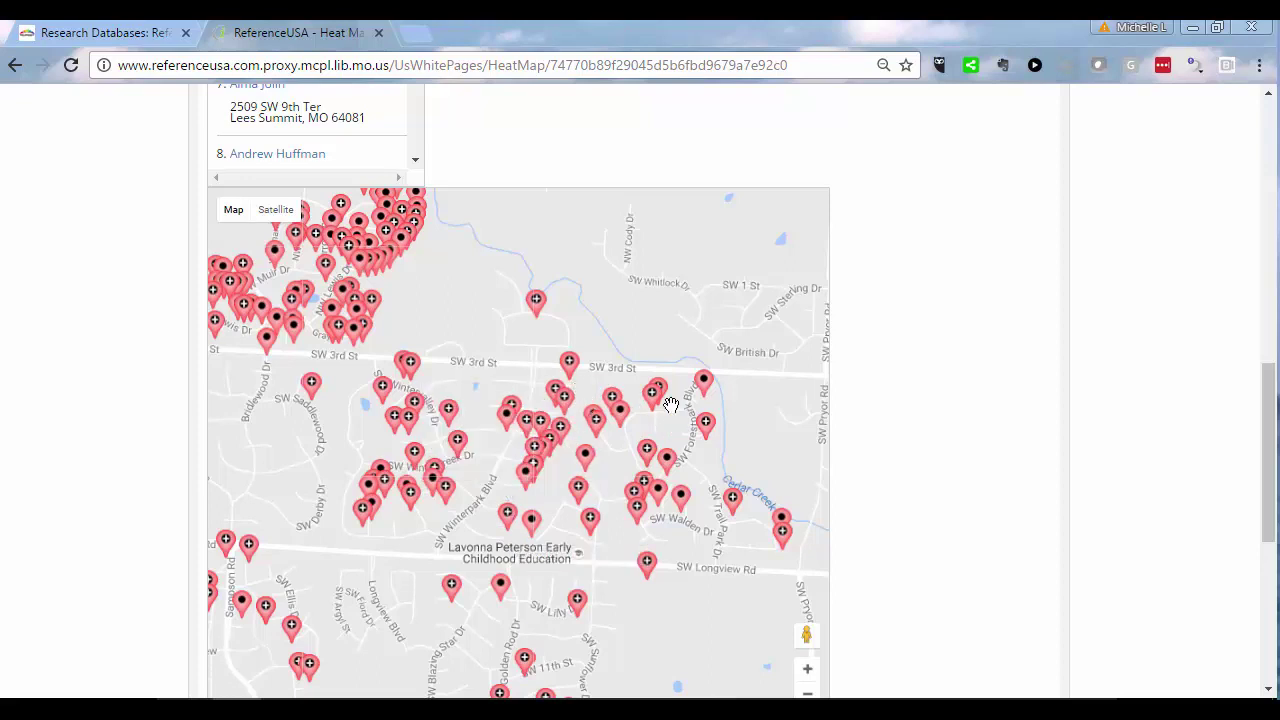
pyautogui.scroll(1, 669, 400)
pyautogui.scroll(10, 1220, 380)
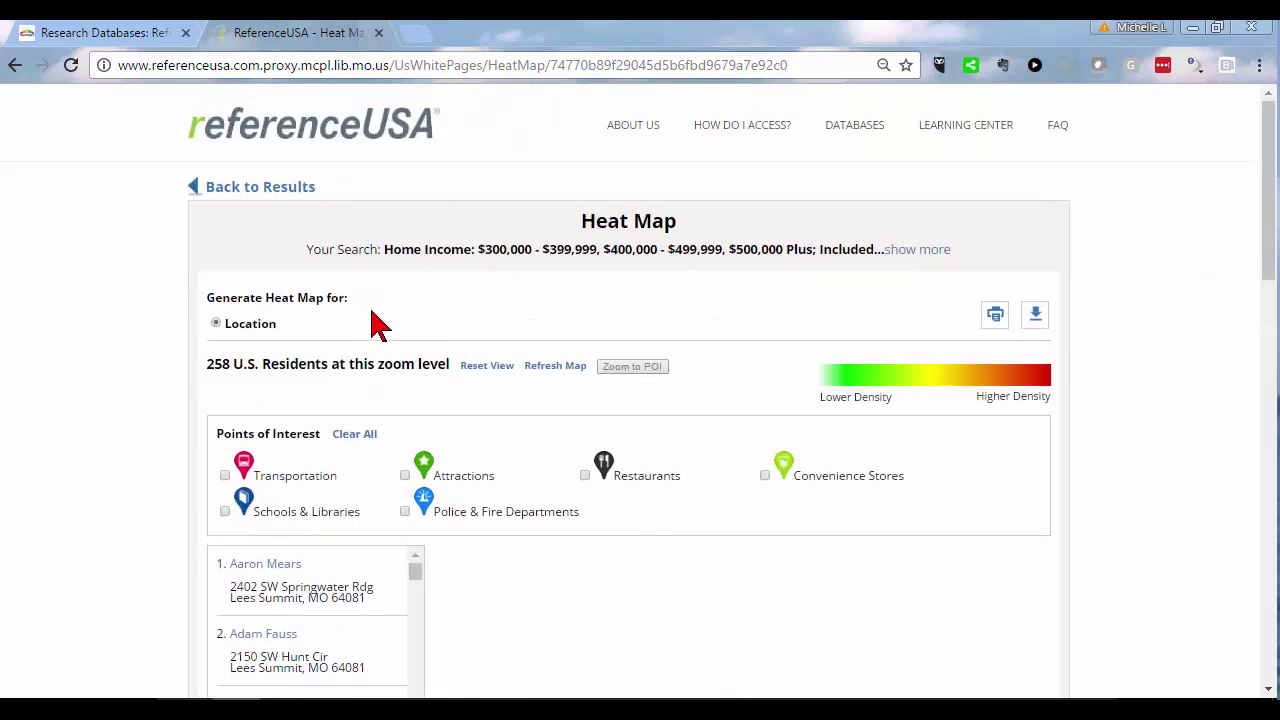
pyautogui.click(295, 188)
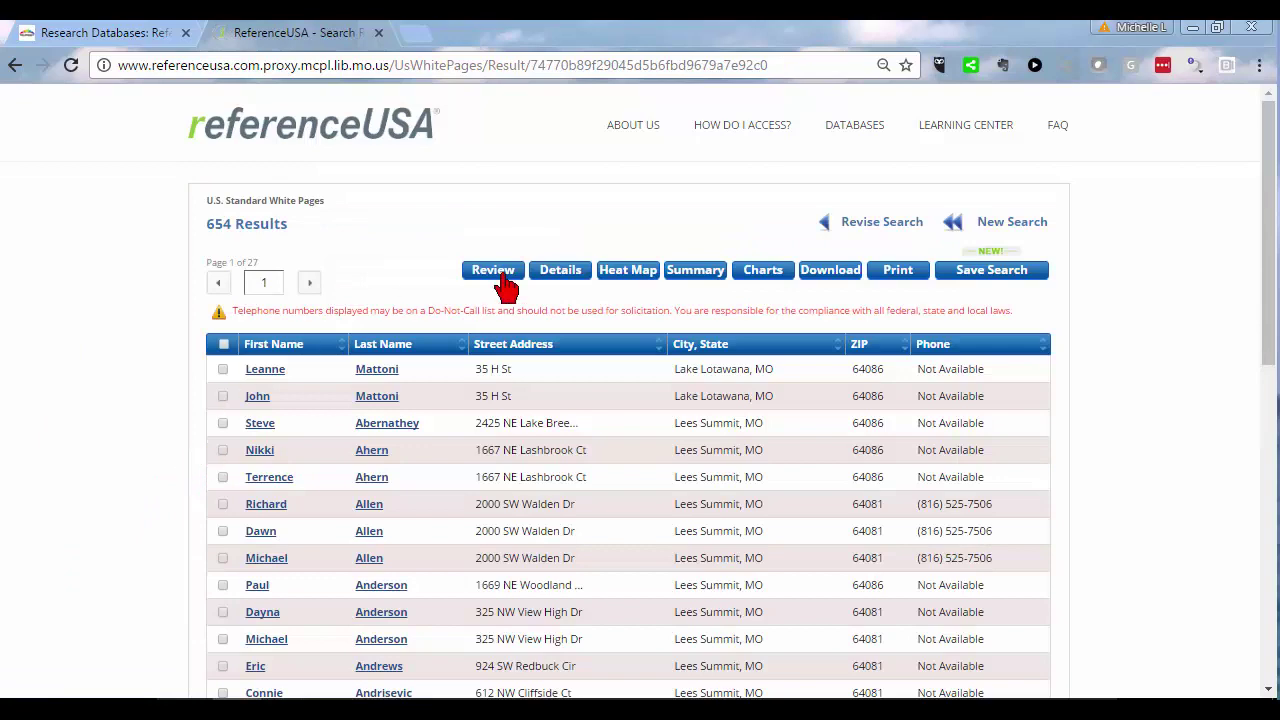
# Step: Revise the search, add the Radius criterion, and examine its street address and Number of Miles fields
pyautogui.click(892, 225)
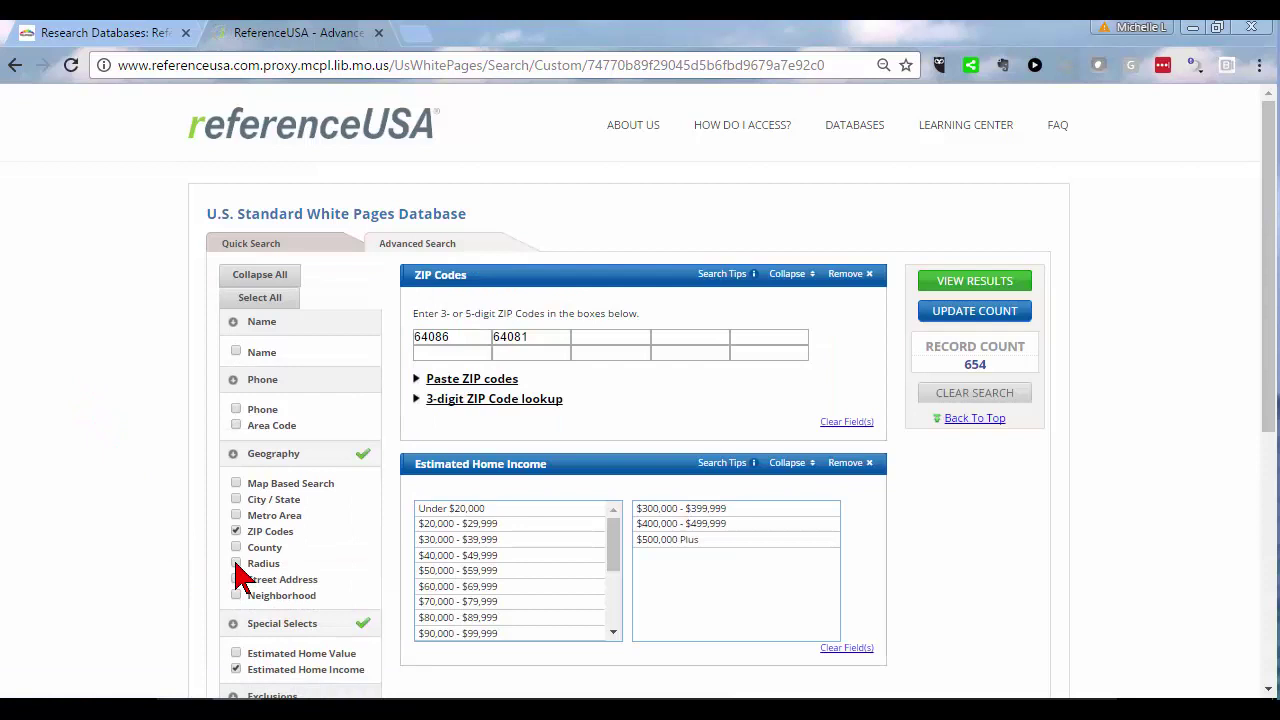
pyautogui.click(236, 563)
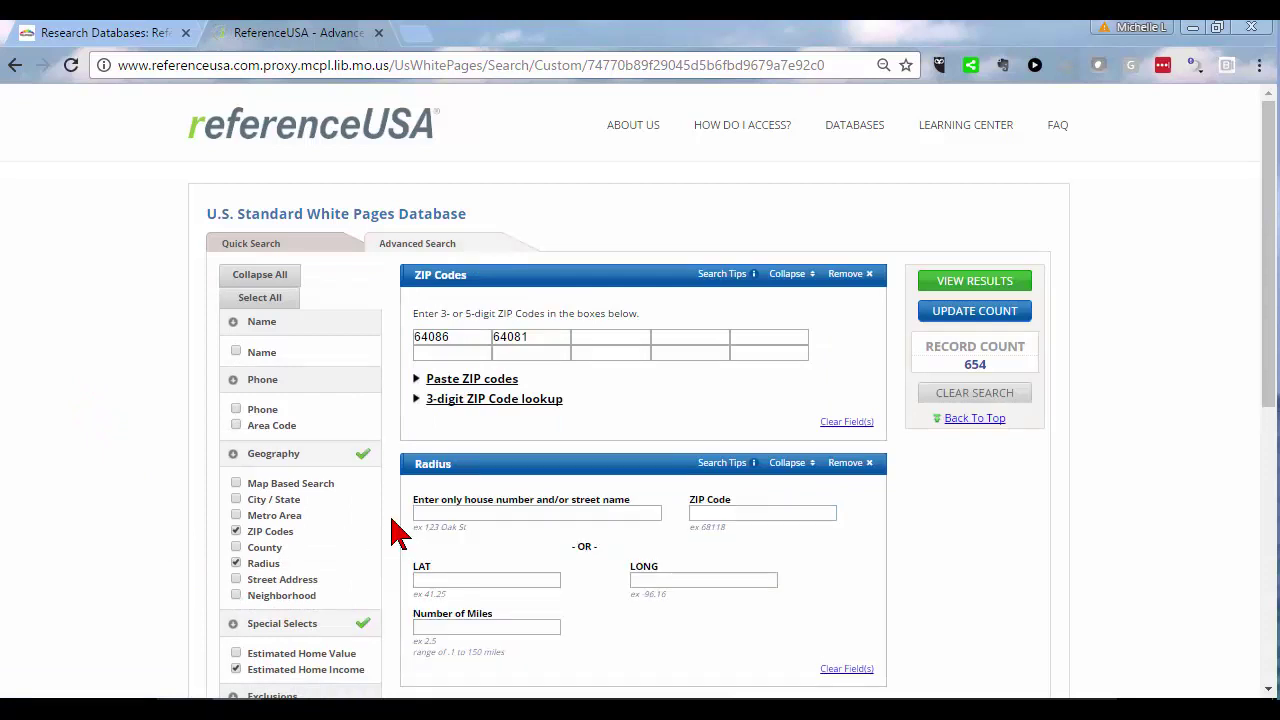
pyautogui.click(487, 514)
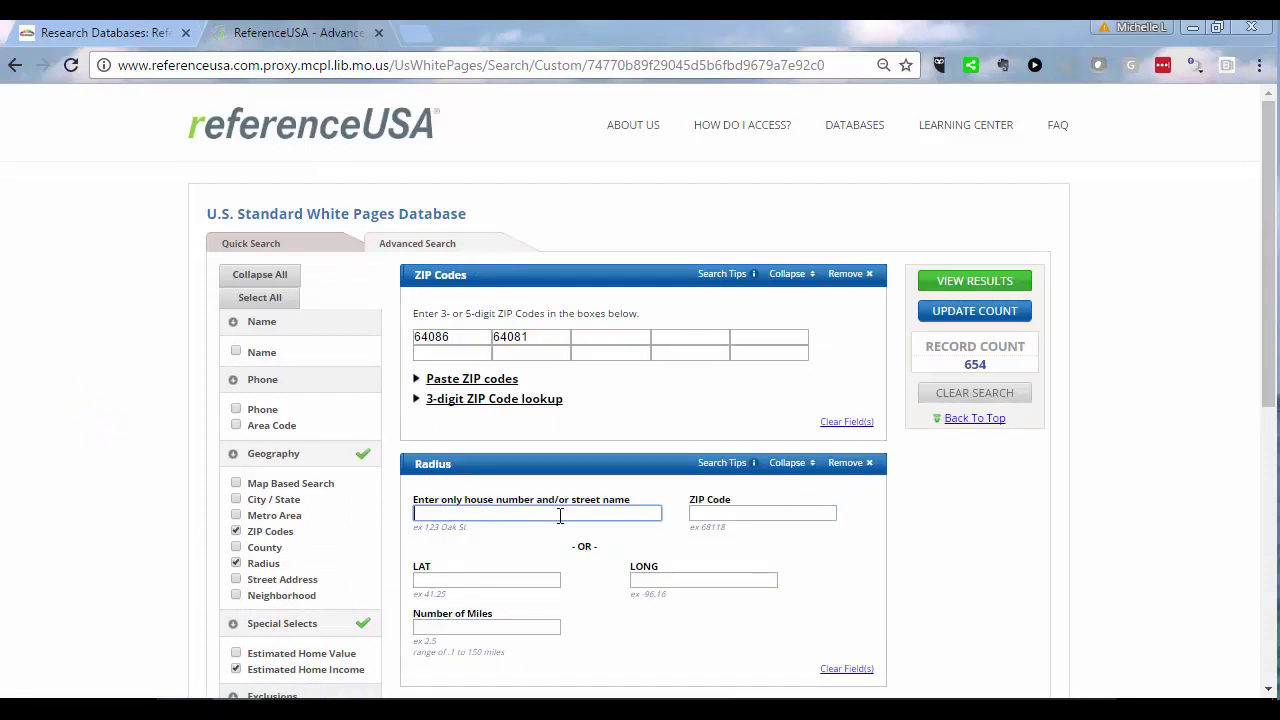
pyautogui.click(458, 627)
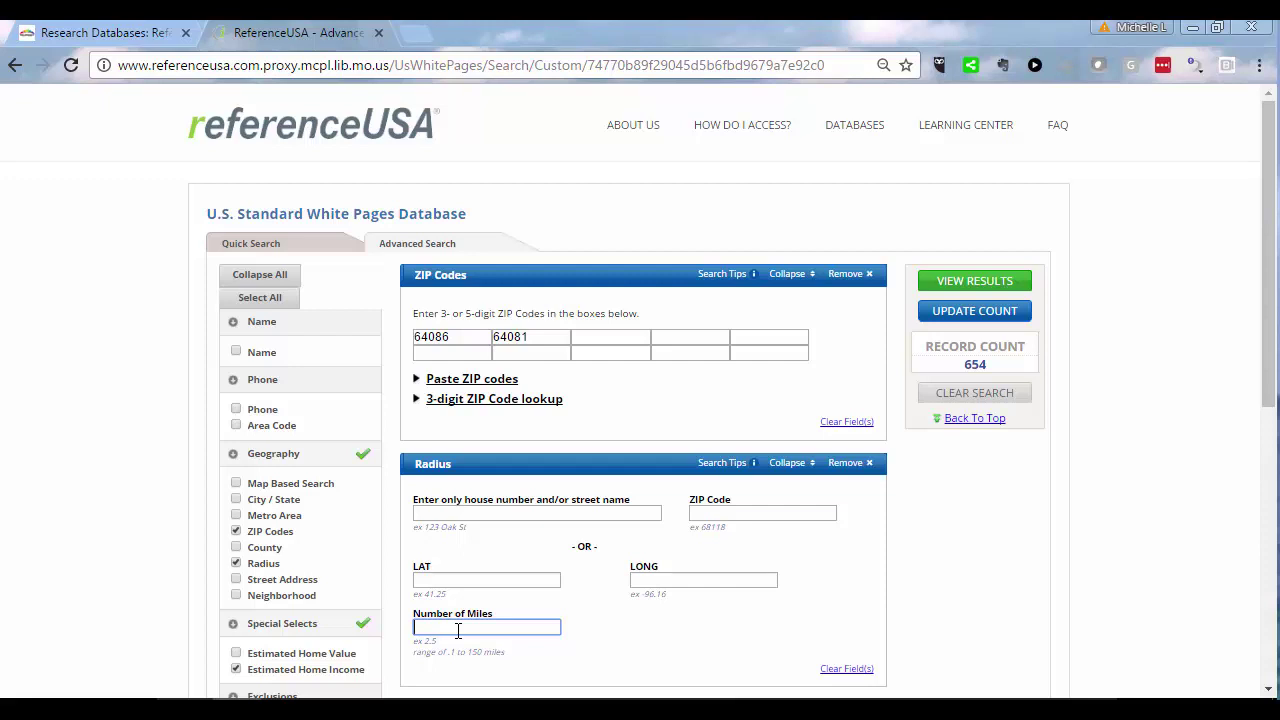
# Step: Add the Neighborhood criterion and examine its state, metro area and filter choices
pyautogui.click(237, 596)
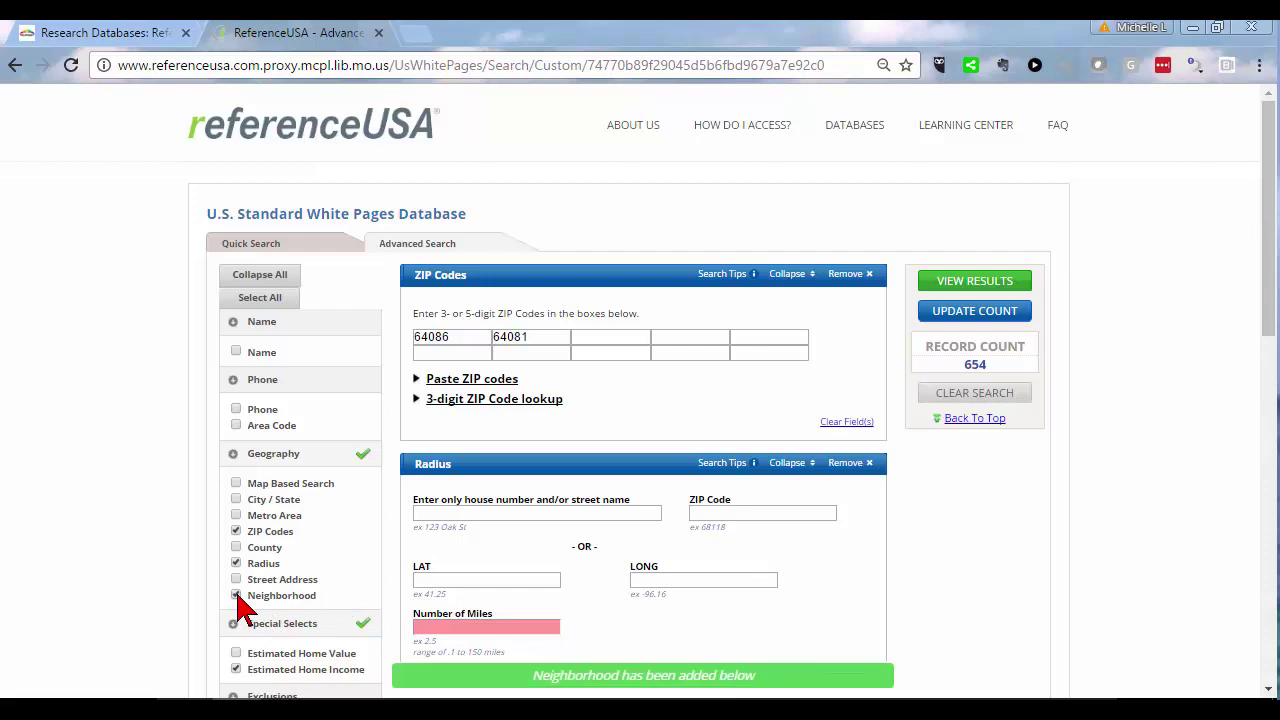
pyautogui.scroll(-2, 650, 605)
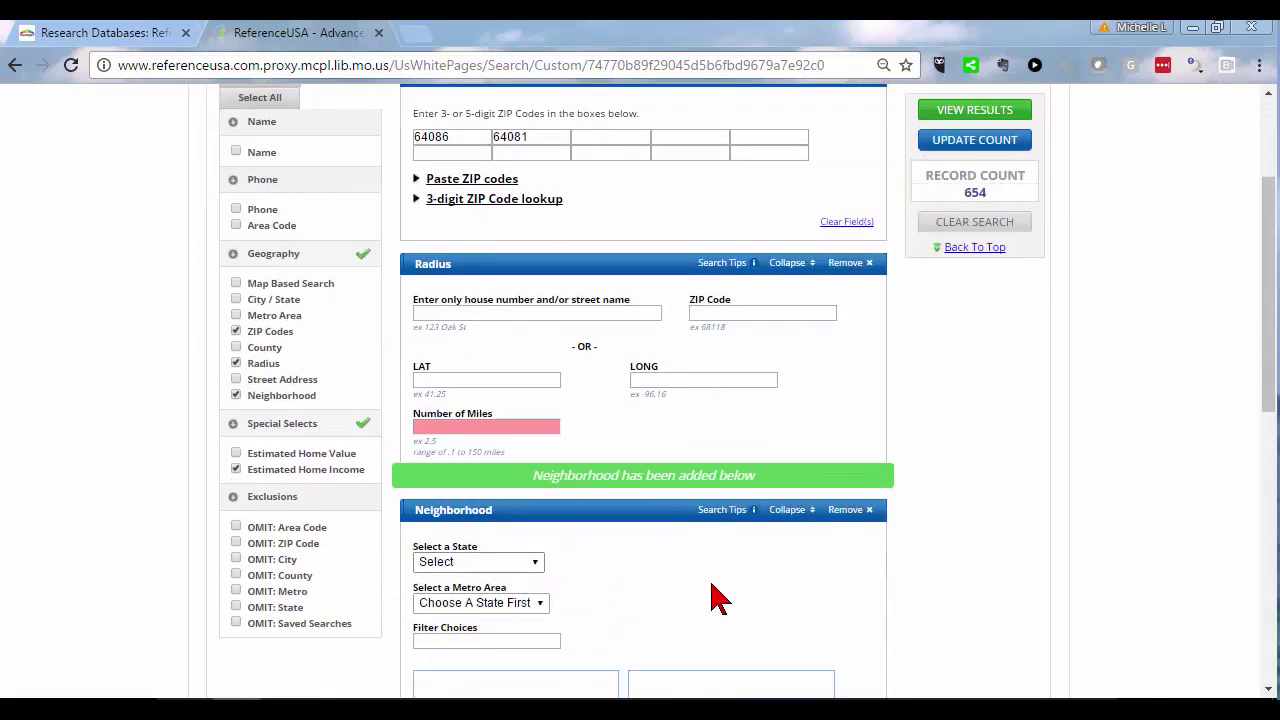
pyautogui.scroll(-1, 620, 560)
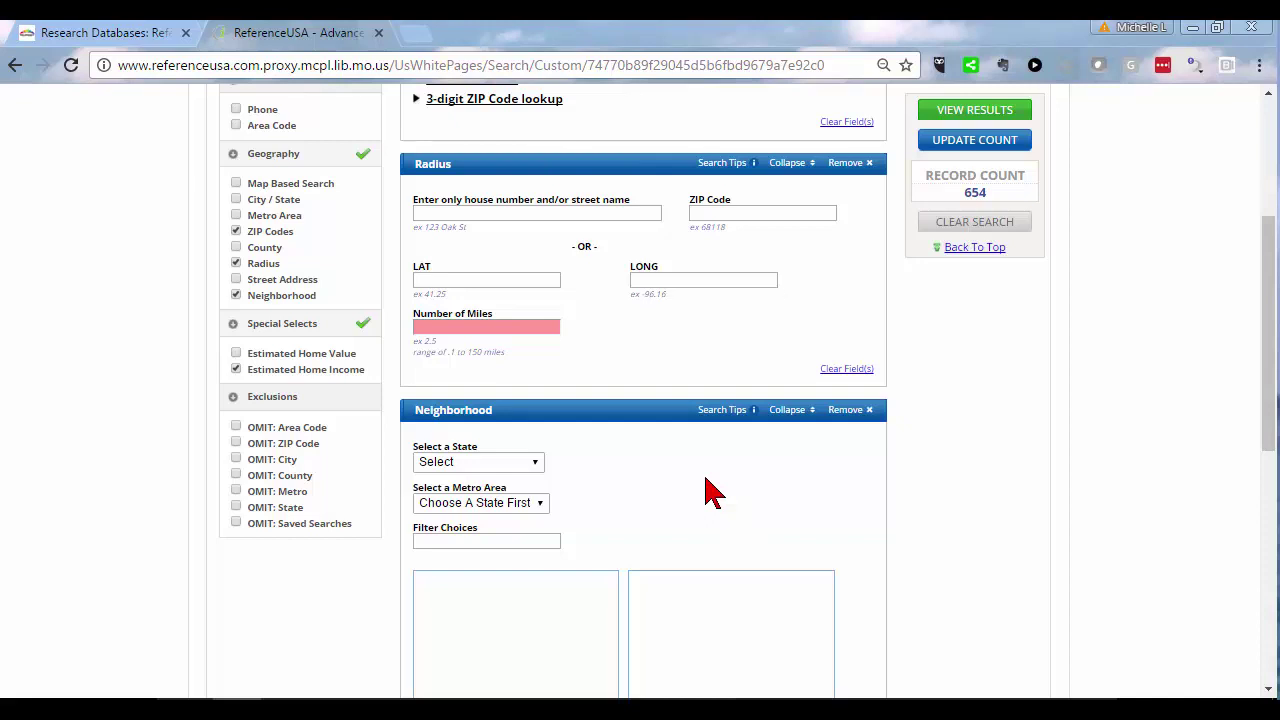
pyautogui.scroll(3, 705, 490)
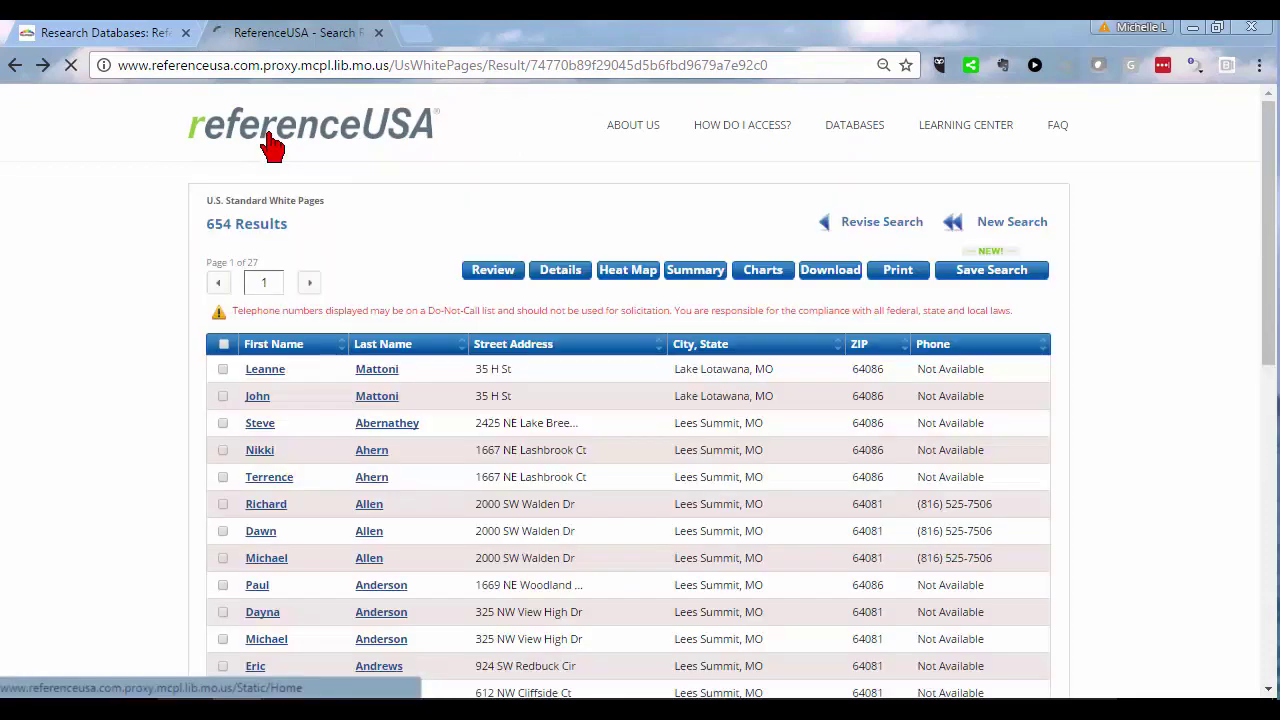
# Step: Return to the ReferenceUSA home page and examine the available databases, from U.S. Businesses through U.S. New Movers / Homeowners
pyautogui.click(273, 145)
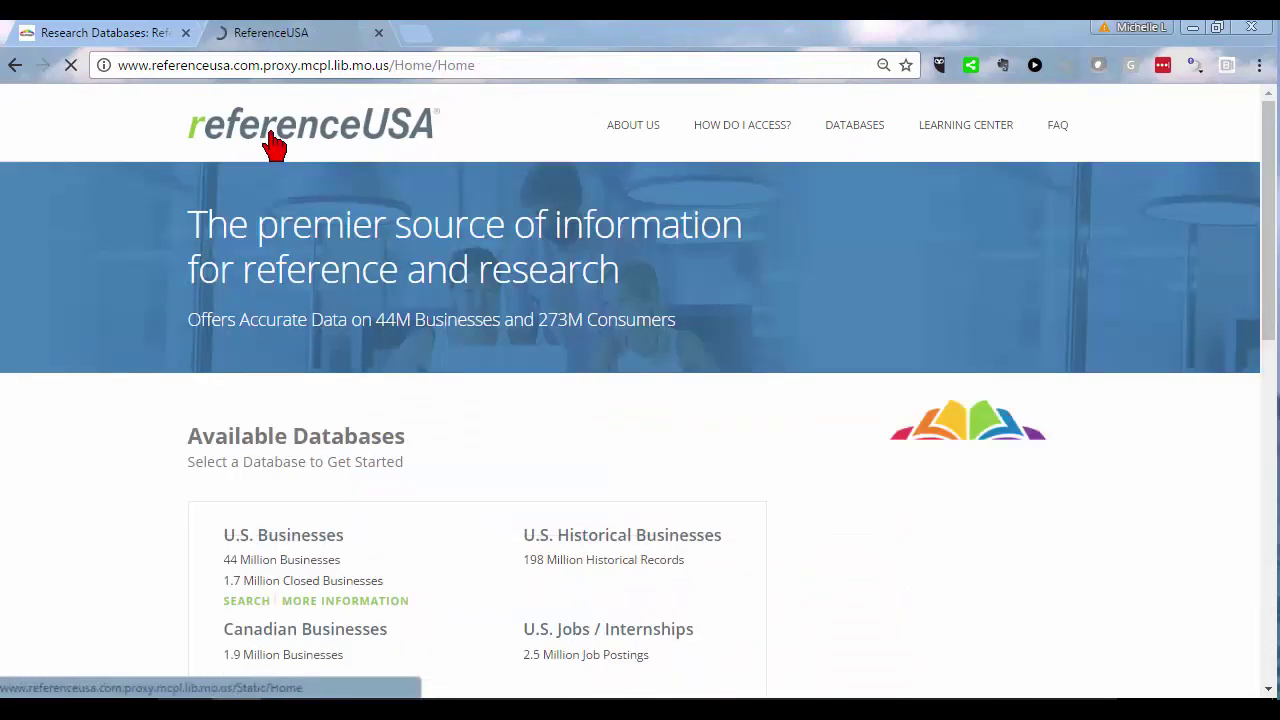
pyautogui.scroll(-3, 143, 491)
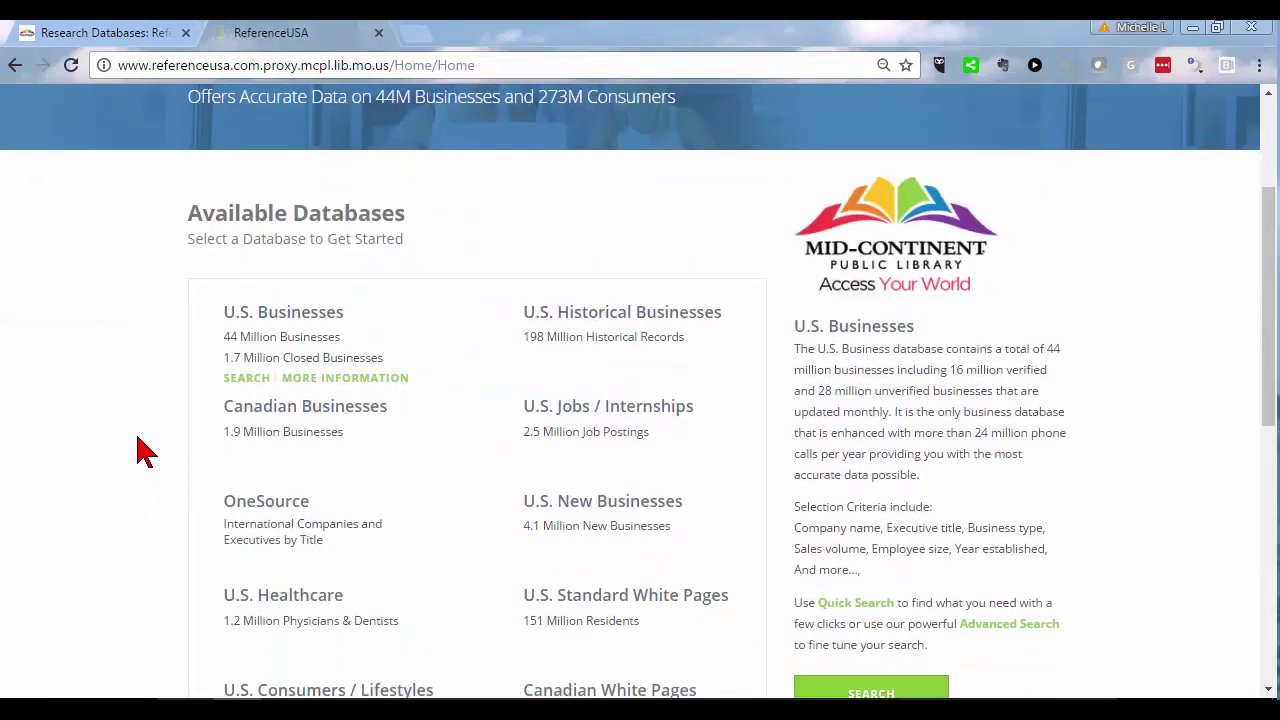
pyautogui.moveTo(260, 348)
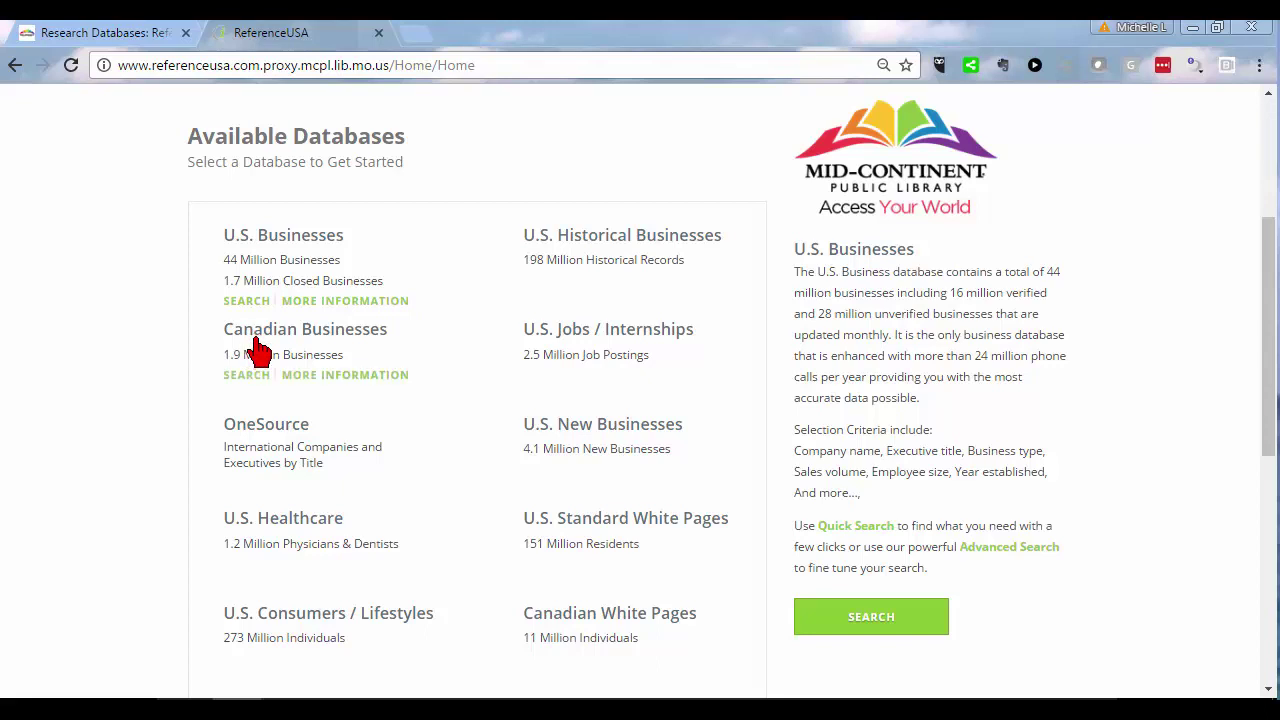
pyautogui.moveTo(600, 540)
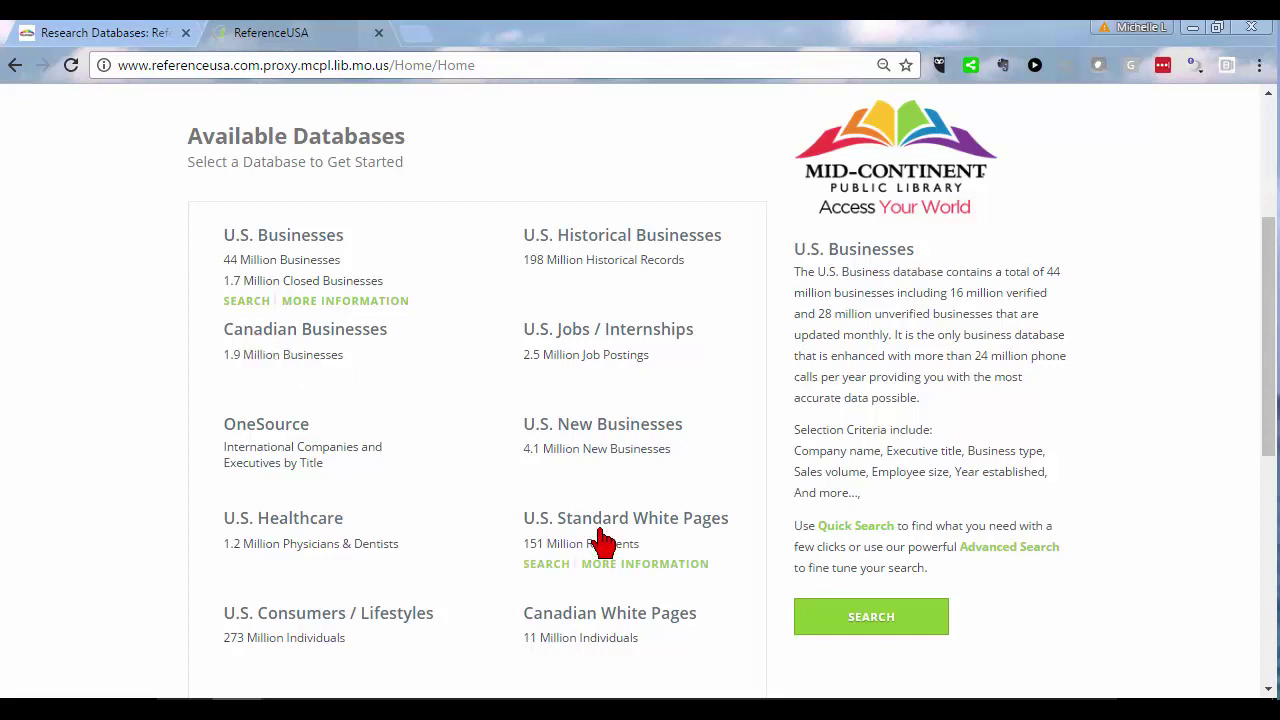
pyautogui.moveTo(528, 614)
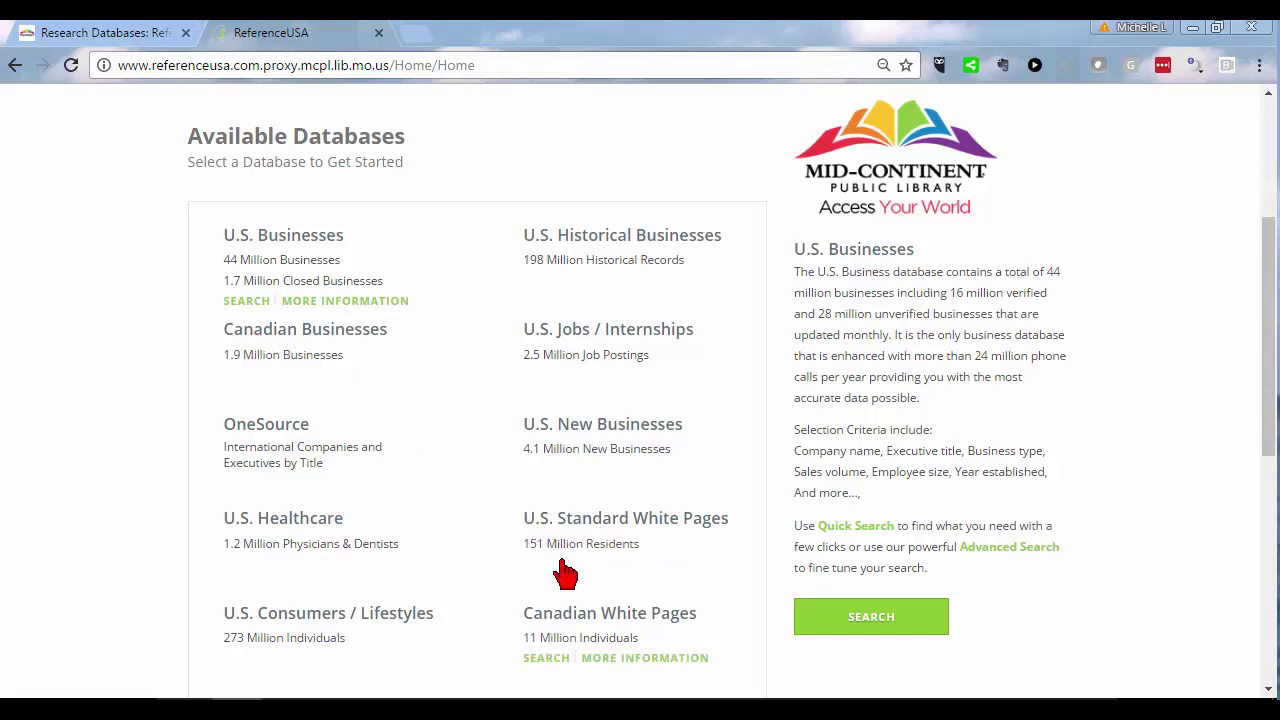
pyautogui.moveTo(557, 471)
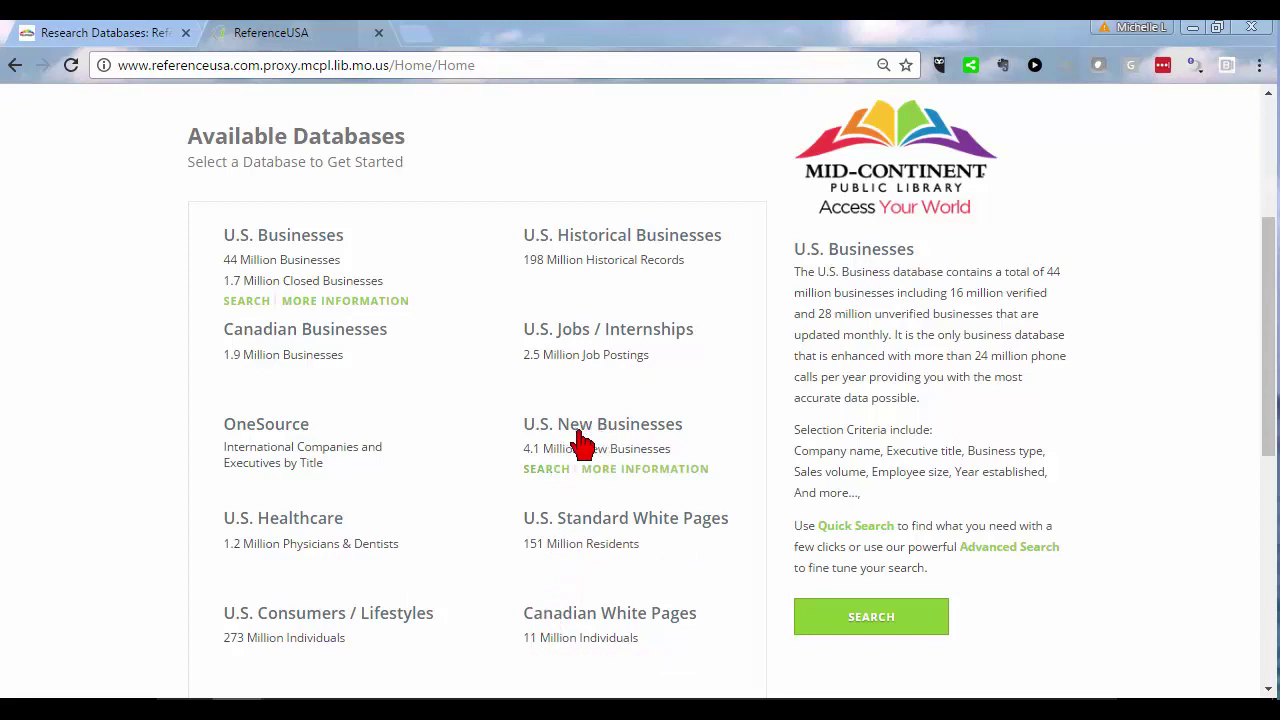
pyautogui.scroll(-1, 588, 449)
pyautogui.scroll(-1, 588, 449)
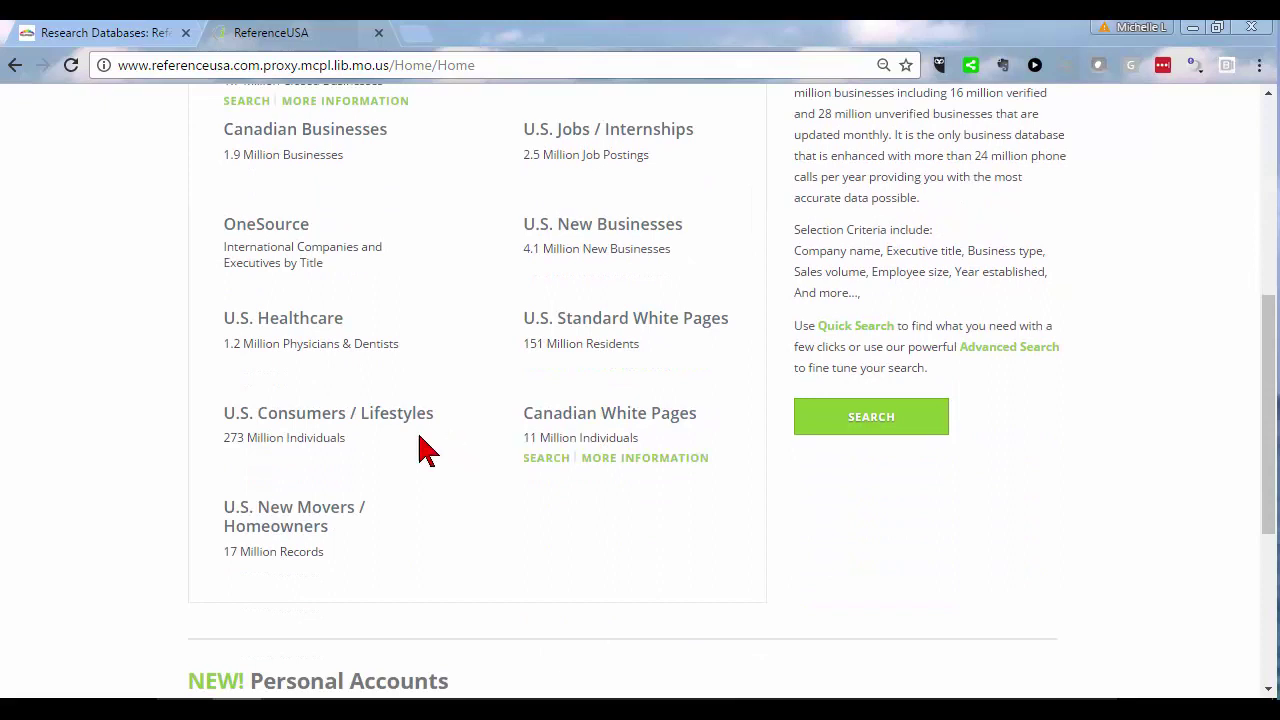
pyautogui.moveTo(265, 540)
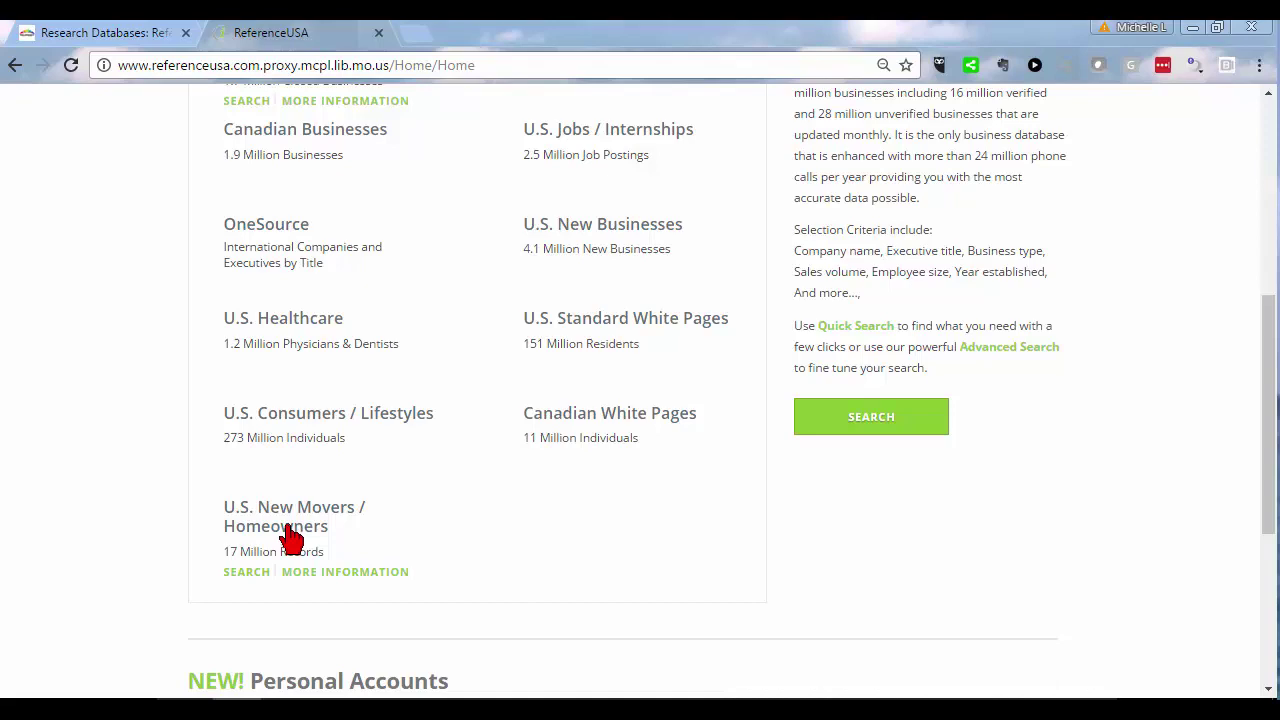
pyautogui.scroll(2, 449, 503)
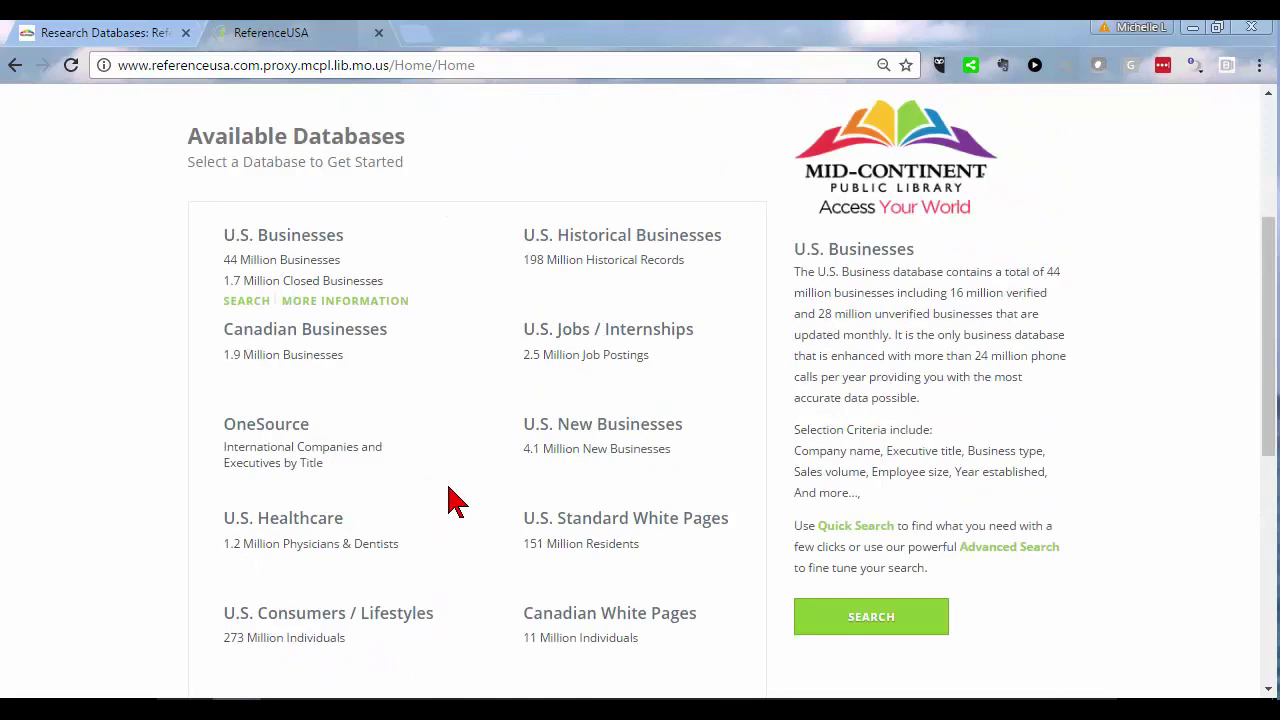